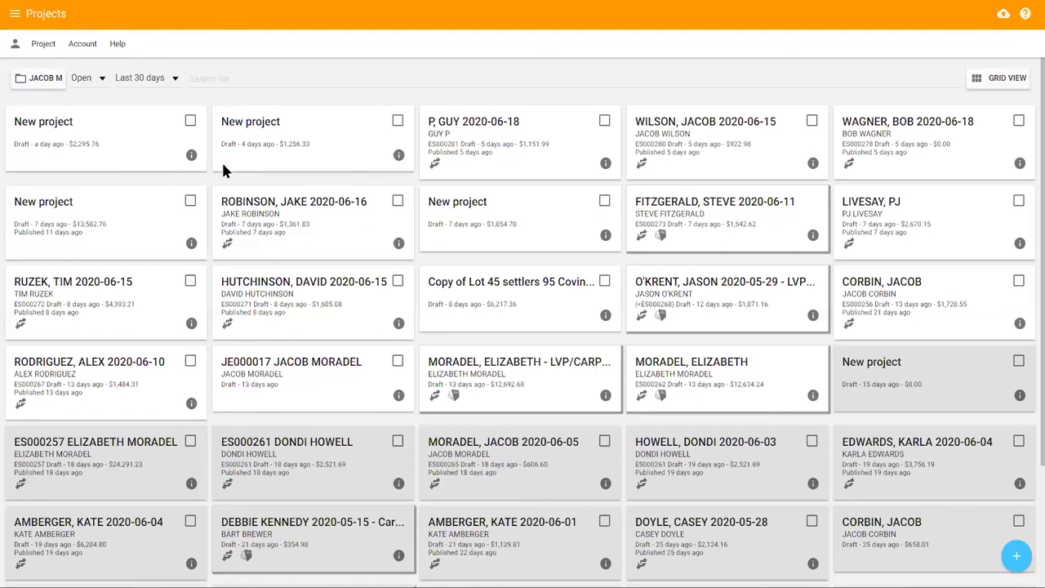
- Browse the project folder list, then close it without changing folders
{"action": "left_click", "coordinate": [46, 81]}
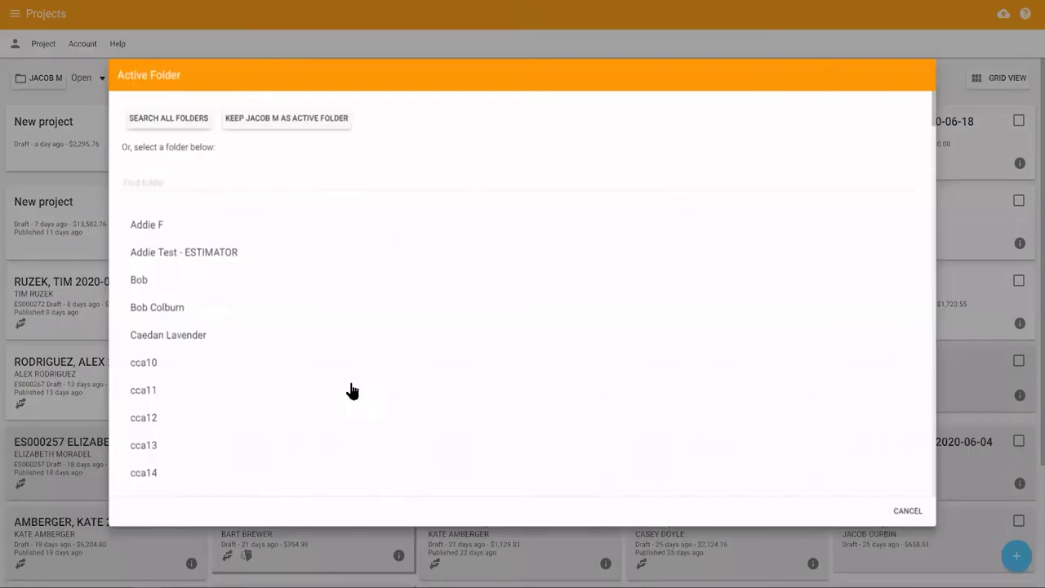
{"action": "scroll", "coordinate": [327, 301], "scroll_direction": "down", "scroll_amount": 5}
{"action": "scroll", "coordinate": [329, 308], "scroll_direction": "up", "scroll_amount": 5}
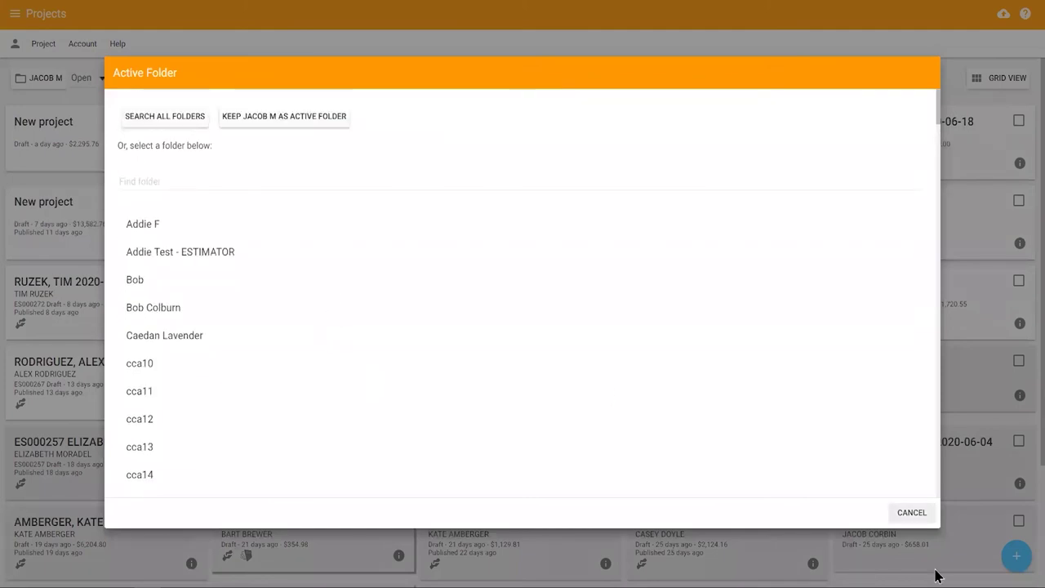
{"action": "left_click", "coordinate": [912, 512]}
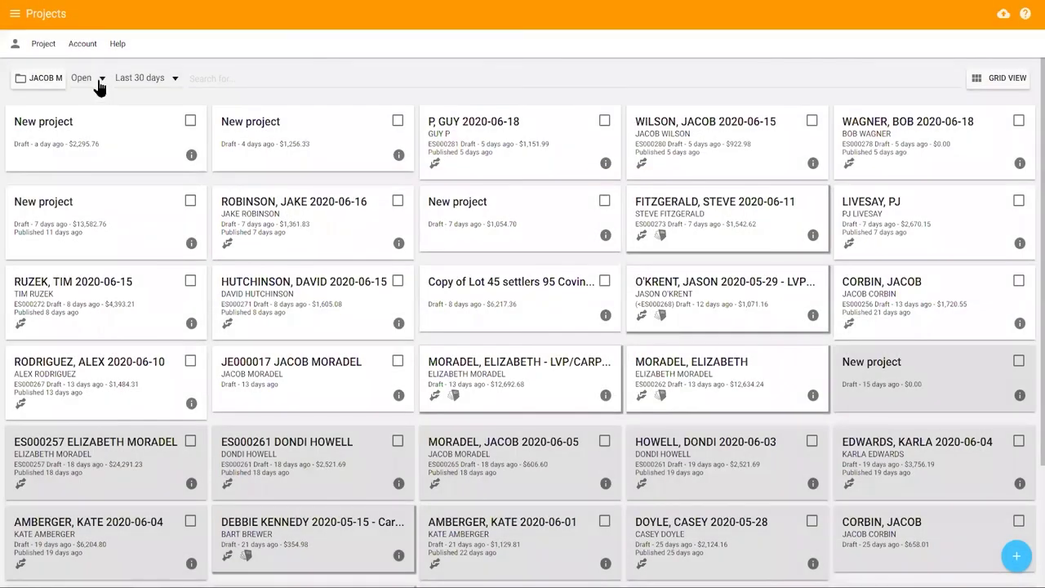
- Check the status and date filters, keeping Last 30 days; search projects by customer name, then clear
{"action": "left_click", "coordinate": [98, 85]}
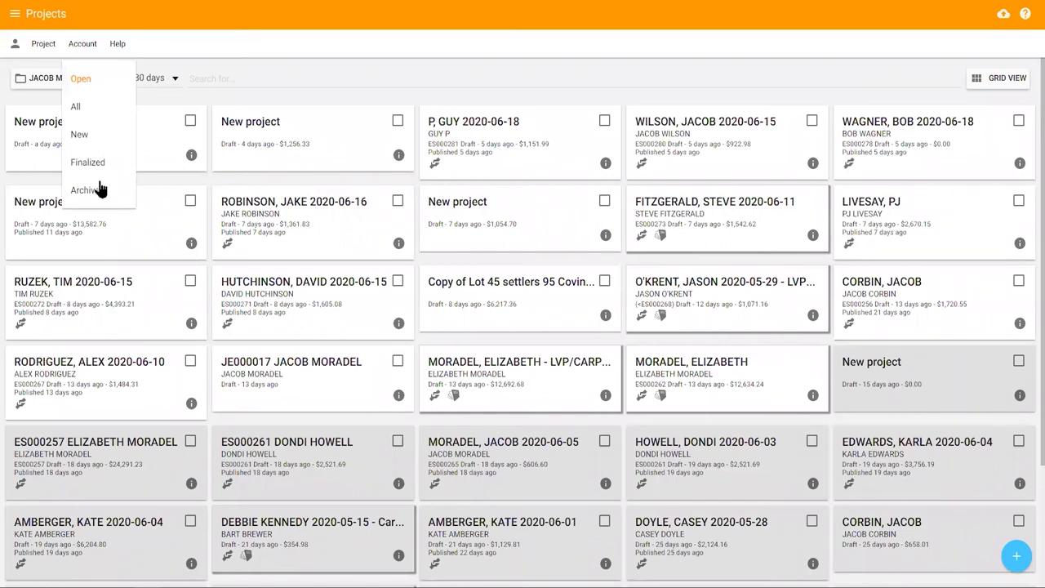
{"action": "left_click", "coordinate": [168, 82]}
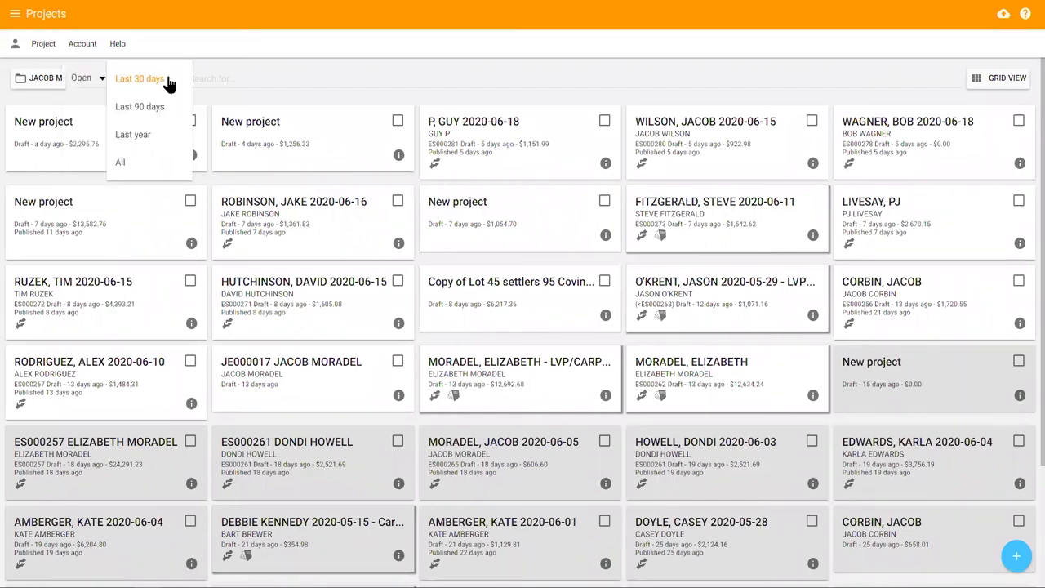
{"action": "left_click", "coordinate": [225, 83]}
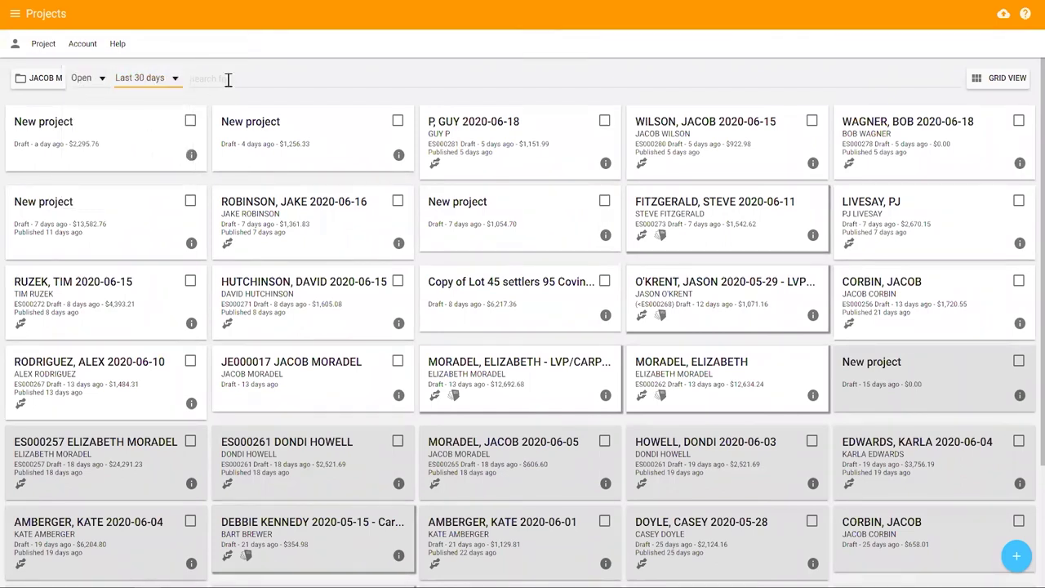
{"action": "left_click", "coordinate": [229, 78]}
{"action": "type", "text": "eliz"}
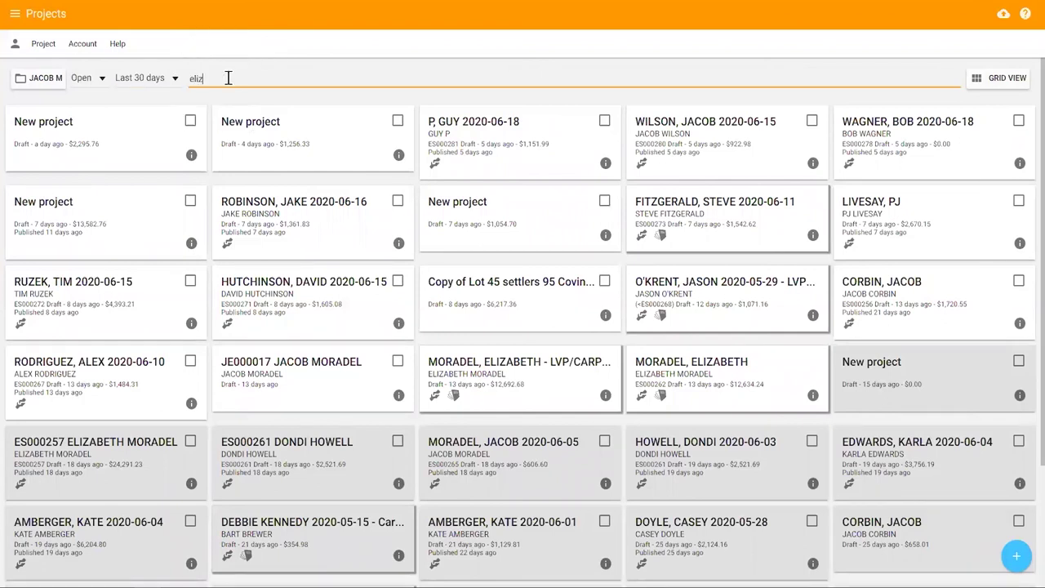
{"action": "type", "text": "a"}
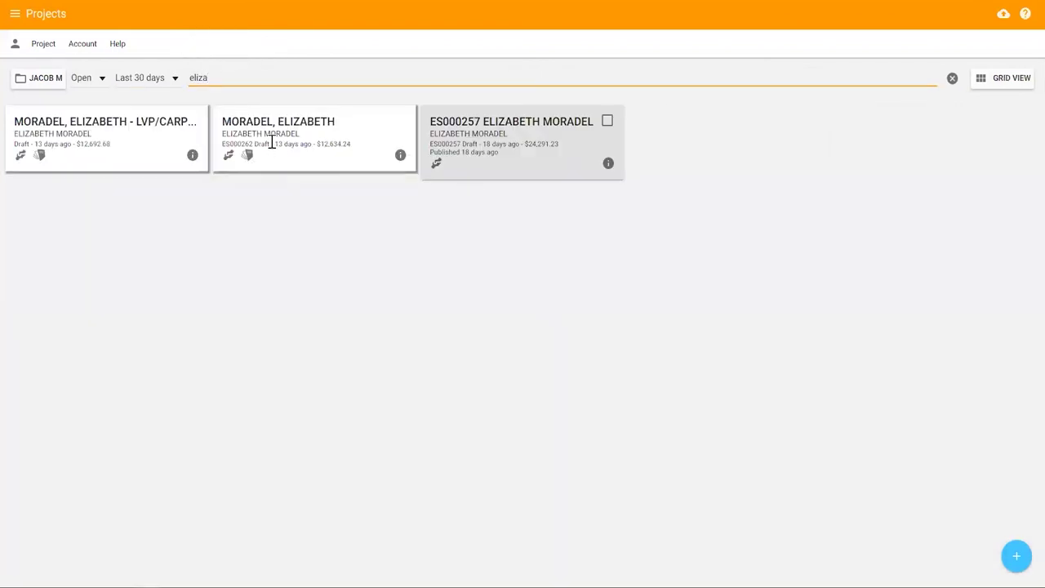
{"action": "left_click", "coordinate": [952, 79]}
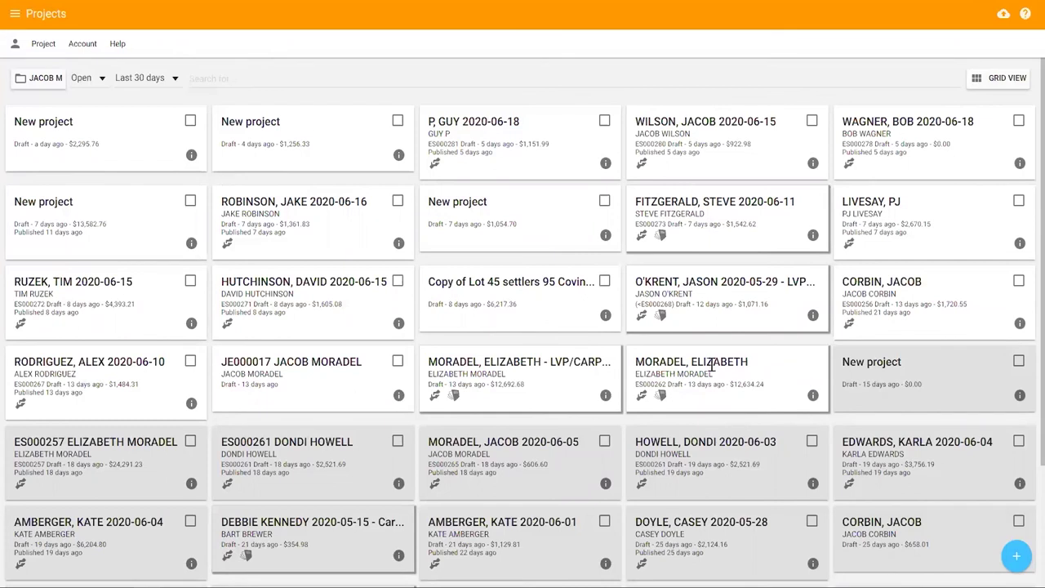
- Sync the project list with the cloud
{"action": "left_click", "coordinate": [936, 378]}
{"action": "left_click", "coordinate": [1003, 14]}
{"action": "left_click", "coordinate": [879, 381]}
{"action": "left_click", "coordinate": [681, 450]}
- Start a new project and try searching the store for the customer, then go back
{"action": "left_click", "coordinate": [1008, 562]}
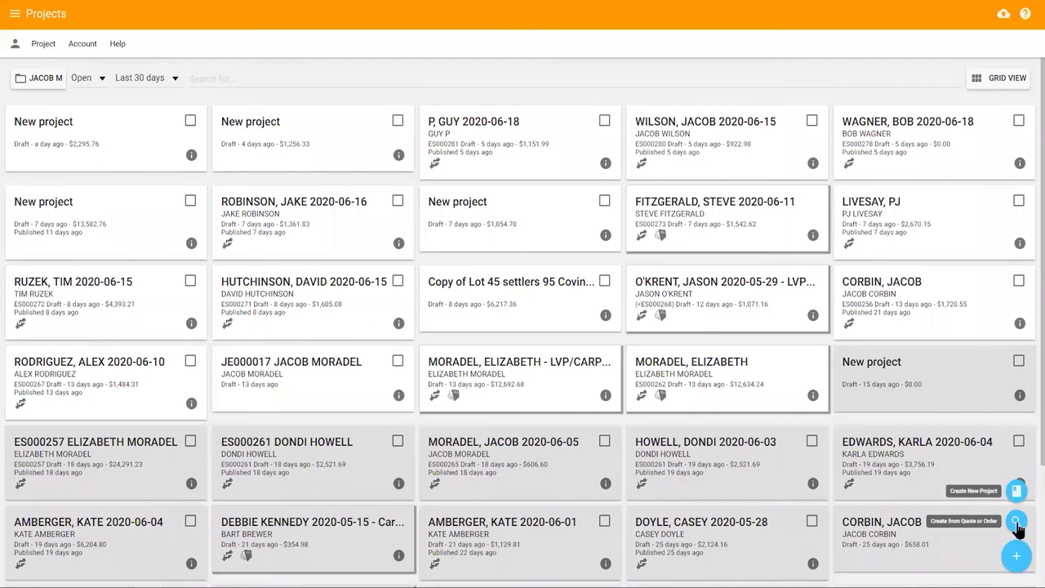
{"action": "left_click", "coordinate": [1017, 523]}
{"action": "left_click", "coordinate": [1017, 491]}
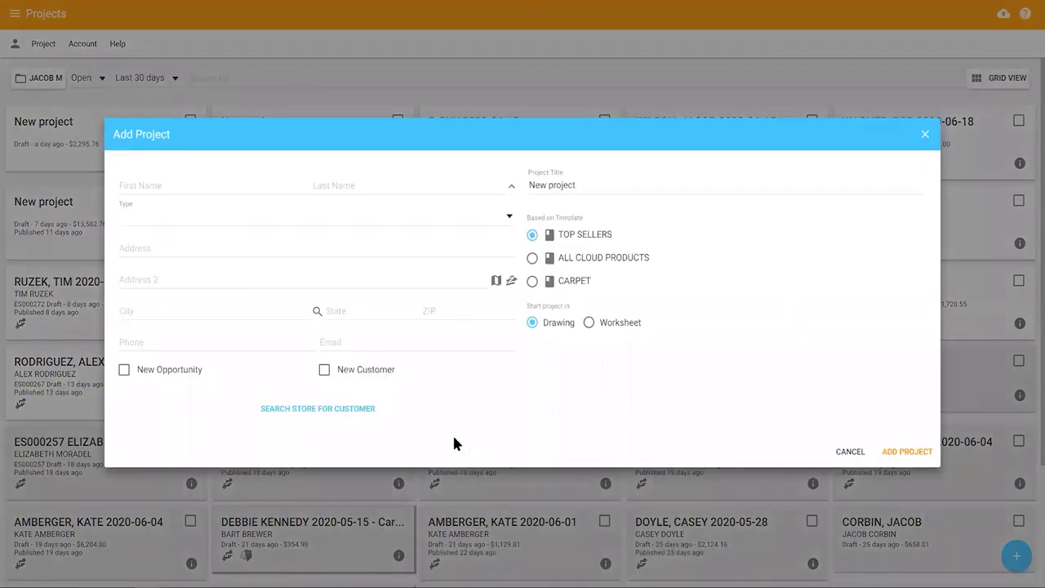
{"action": "left_click", "coordinate": [315, 411]}
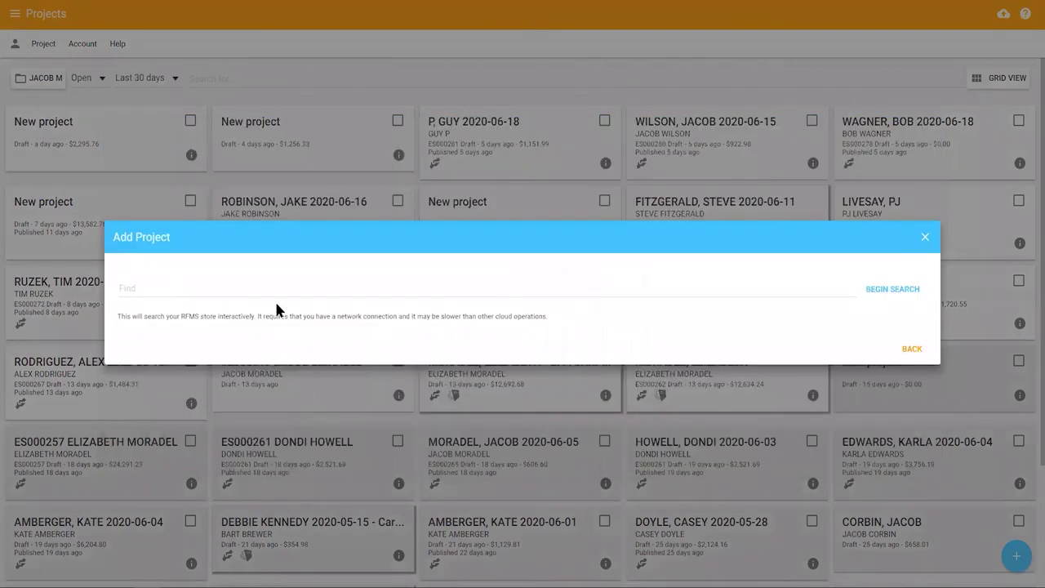
{"action": "left_click", "coordinate": [271, 288]}
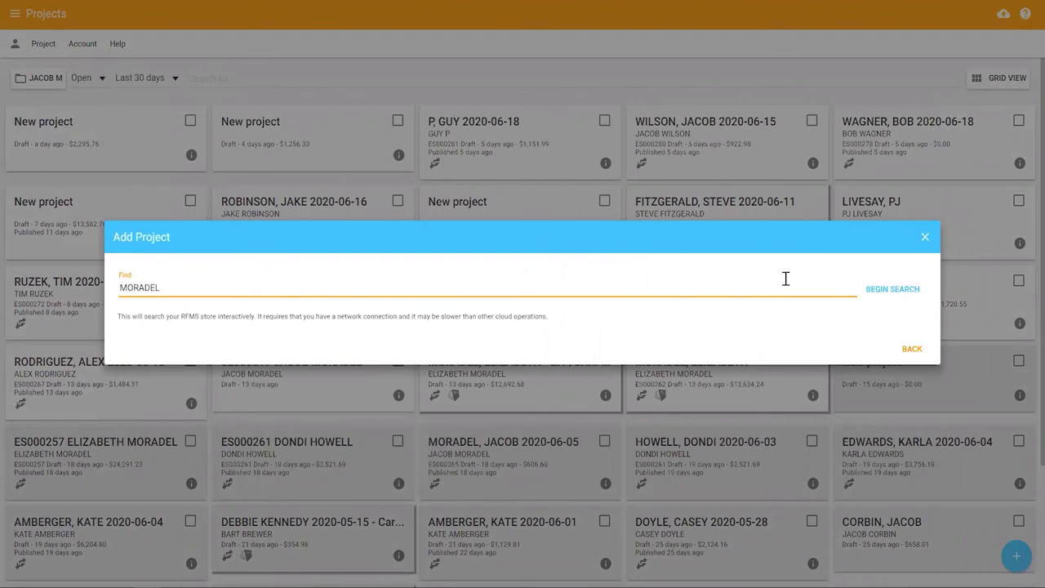
{"action": "left_click", "coordinate": [887, 290]}
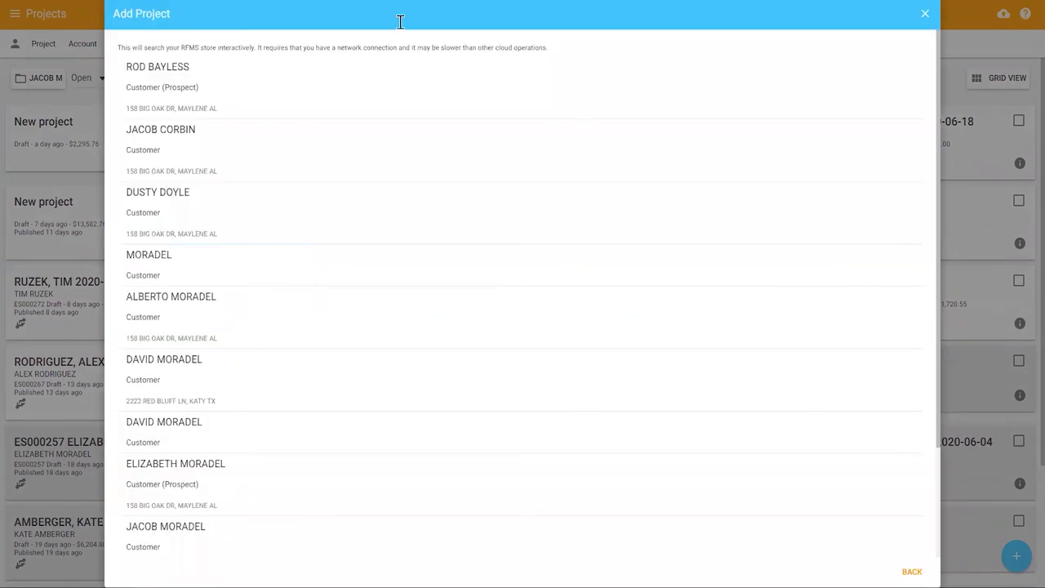
{"action": "left_click", "coordinate": [911, 572]}
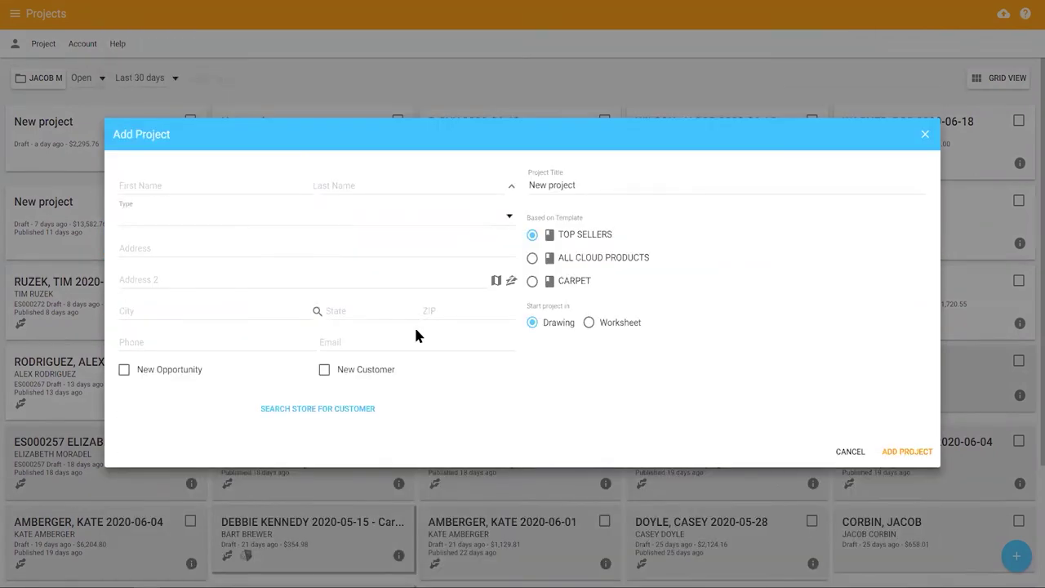
- Fill in the customer fields with Type Builder and add the Top Sellers project
{"action": "left_click", "coordinate": [326, 372]}
{"action": "left_click", "coordinate": [325, 373]}
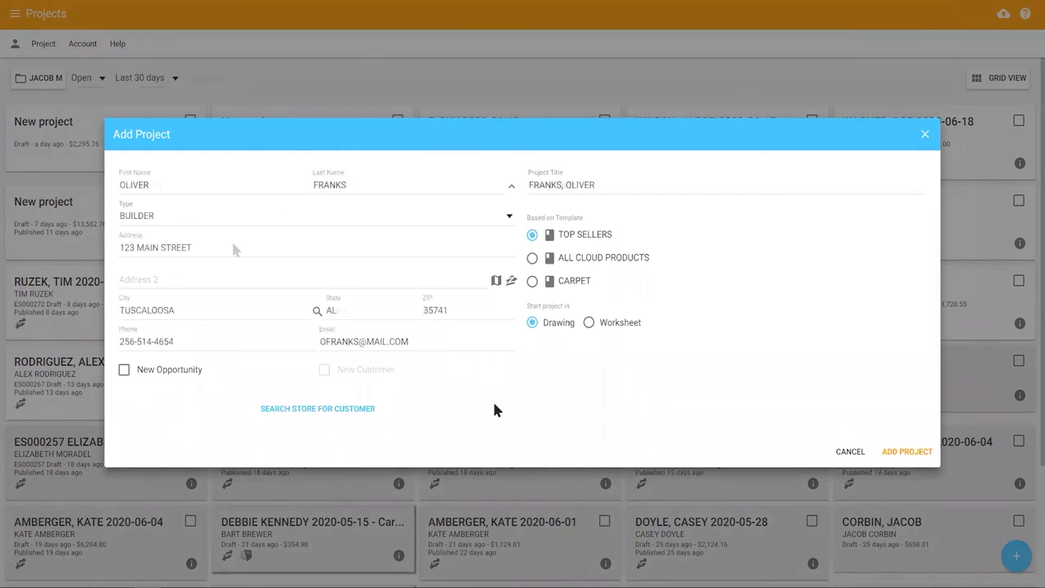
{"action": "left_click", "coordinate": [906, 454]}
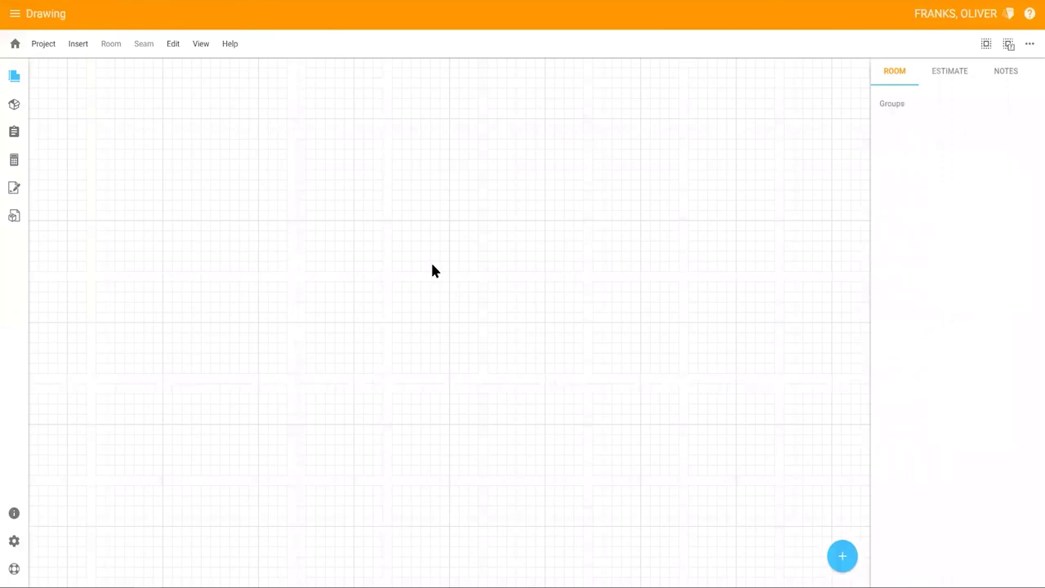
- Choose Line Draw from the Draw section of the drawing's add menu
{"action": "left_click", "coordinate": [843, 558]}
{"action": "left_click", "coordinate": [843, 559]}
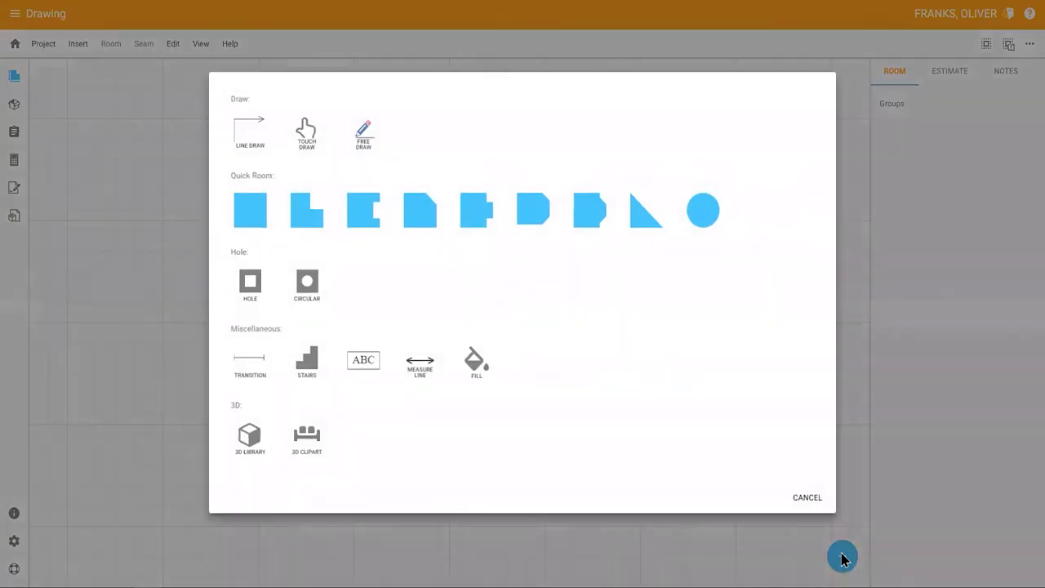
{"action": "left_click", "coordinate": [250, 146]}
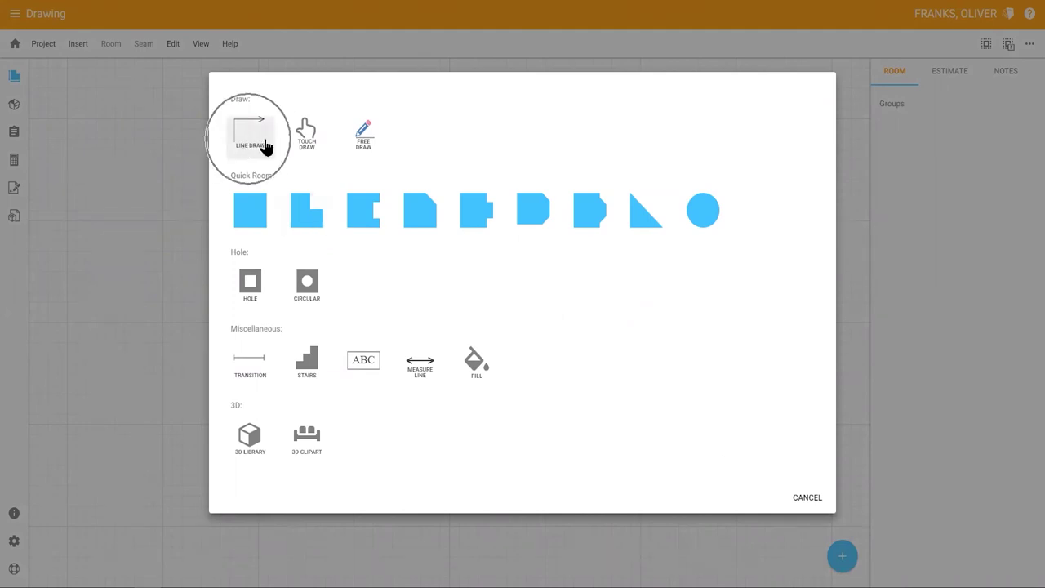
{"action": "left_click", "coordinate": [366, 137]}
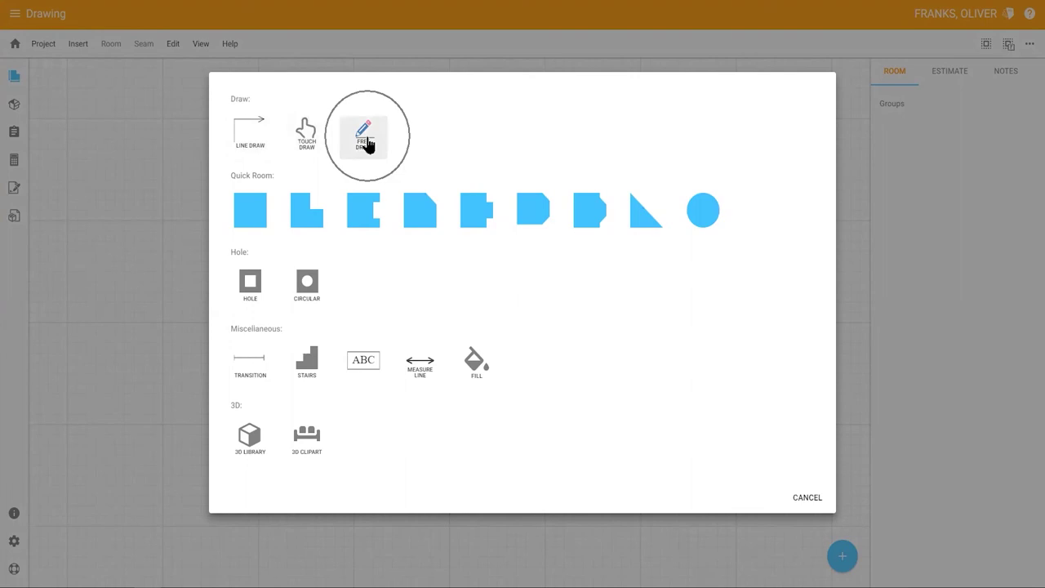
{"action": "left_click", "coordinate": [241, 140]}
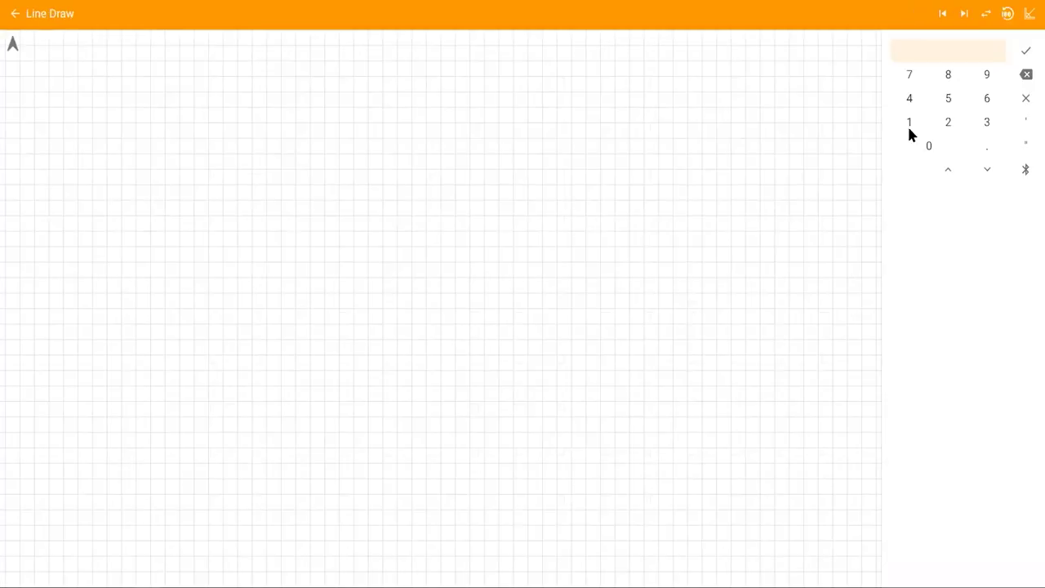
- Draw a 10' wall upward and a 14' 2" wall to the right
{"action": "left_click", "coordinate": [909, 123]}
{"action": "left_click", "coordinate": [929, 145]}
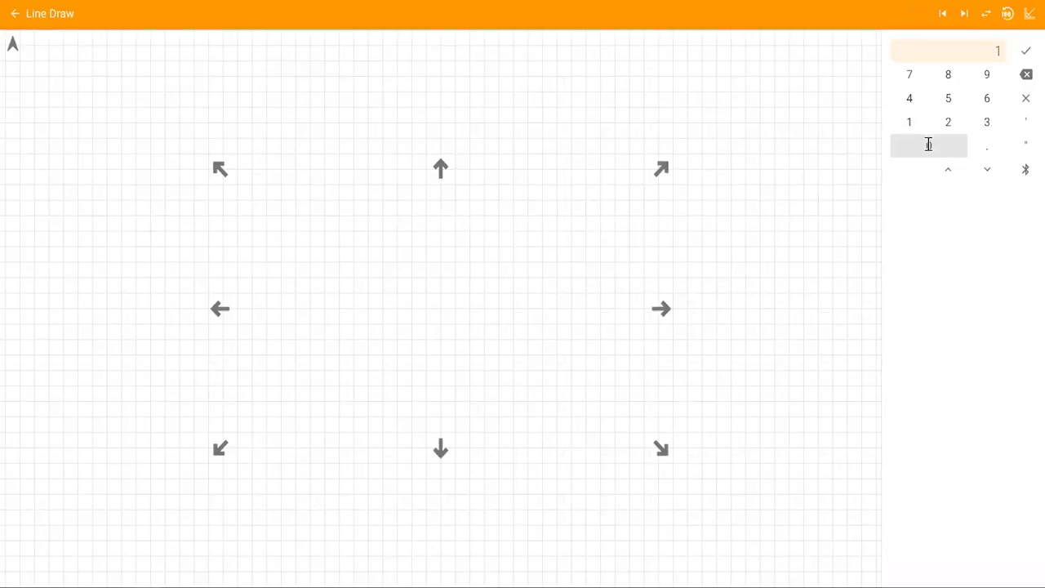
{"action": "left_click", "coordinate": [441, 169]}
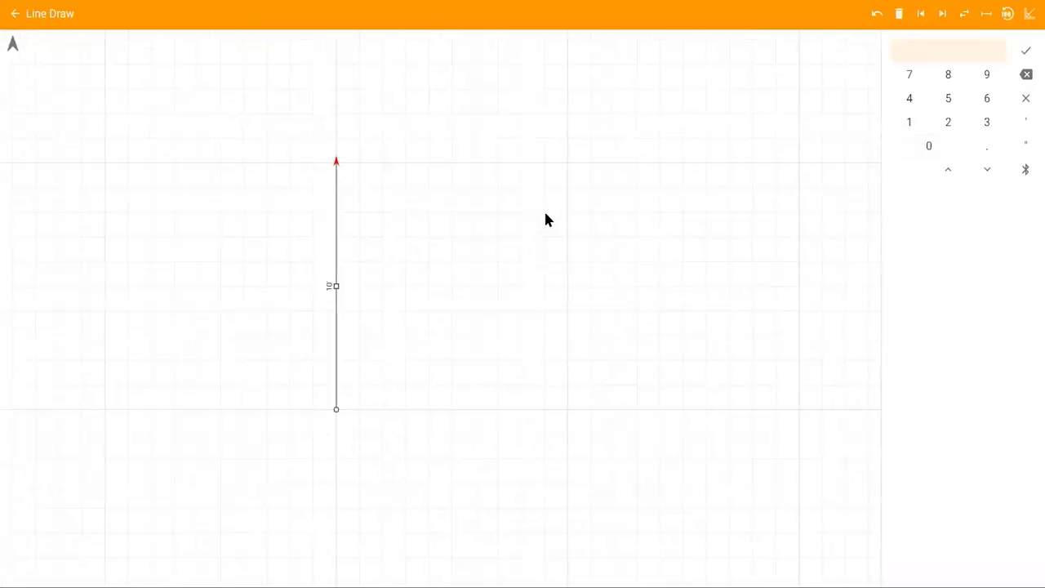
{"action": "left_click", "coordinate": [907, 122]}
{"action": "left_click", "coordinate": [909, 98]}
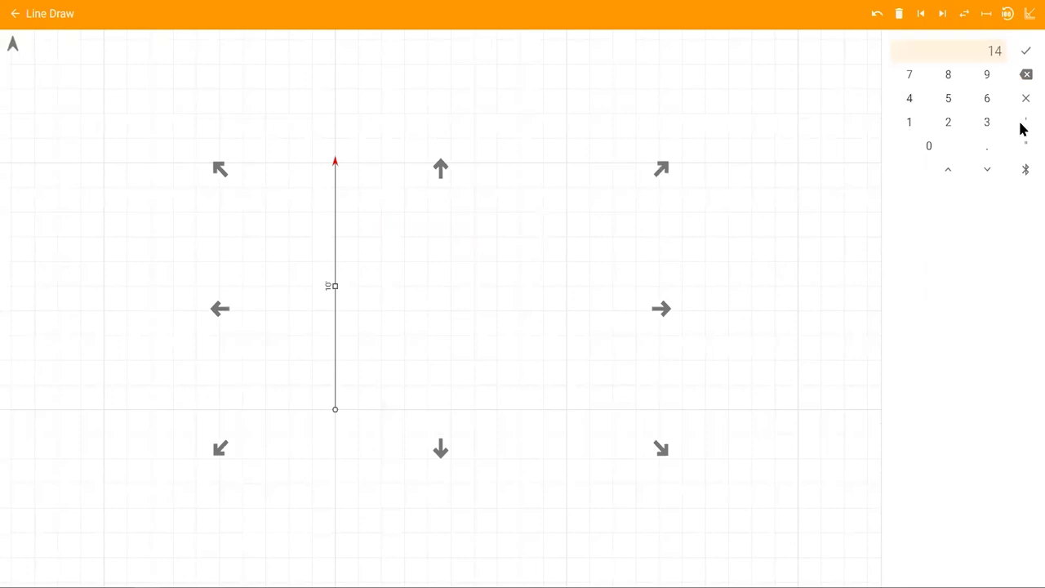
{"action": "left_click", "coordinate": [1026, 122]}
{"action": "left_click", "coordinate": [948, 122]}
{"action": "left_click", "coordinate": [658, 310]}
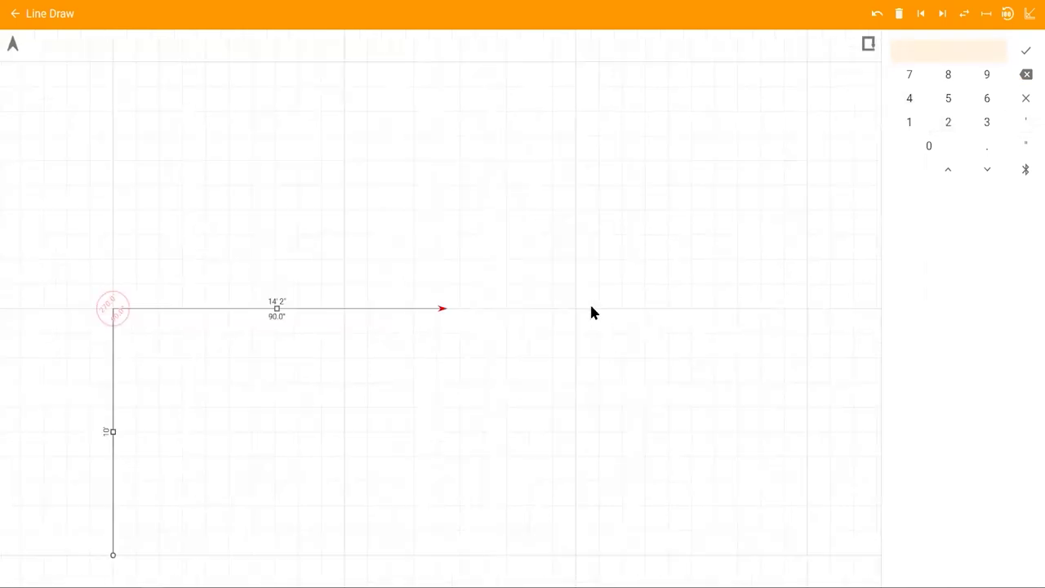
{"action": "left_click", "coordinate": [1023, 171]}
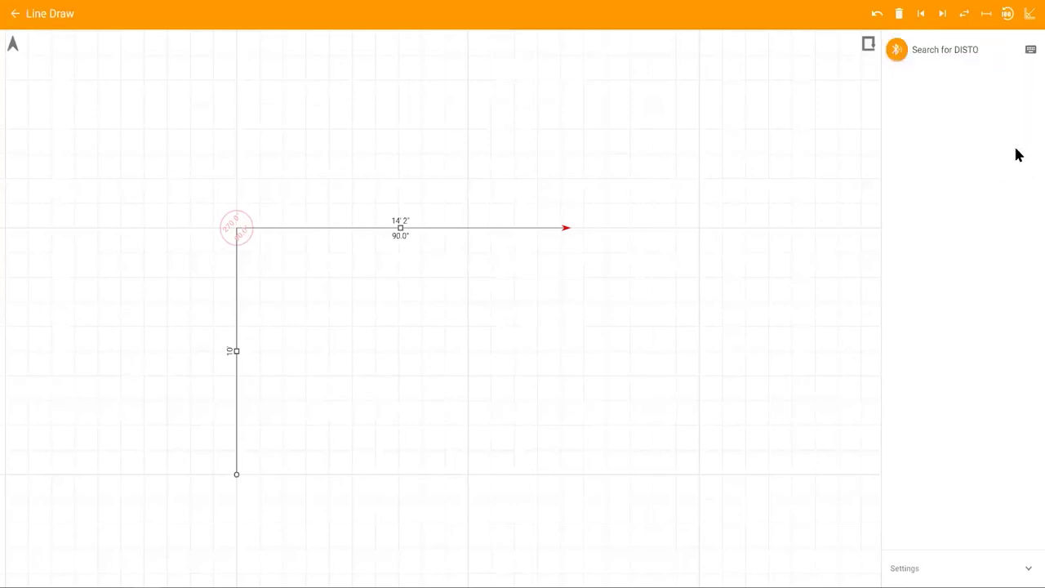
- Use DISTO readings for 4' 4" down, 7' 10" right, 7' 4" left walls, then close room 1
{"action": "left_click", "coordinate": [961, 54]}
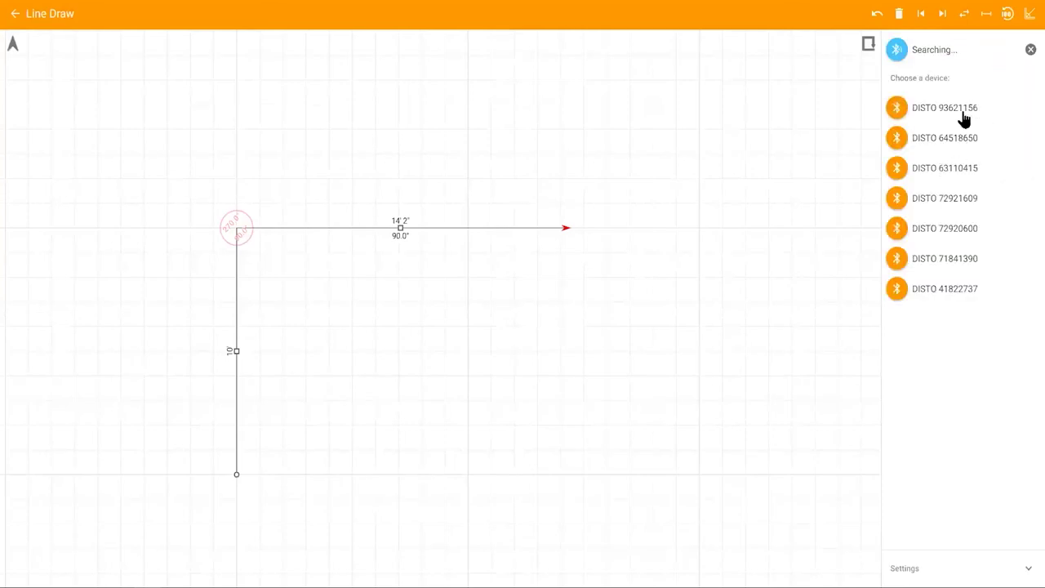
{"action": "left_click", "coordinate": [963, 111]}
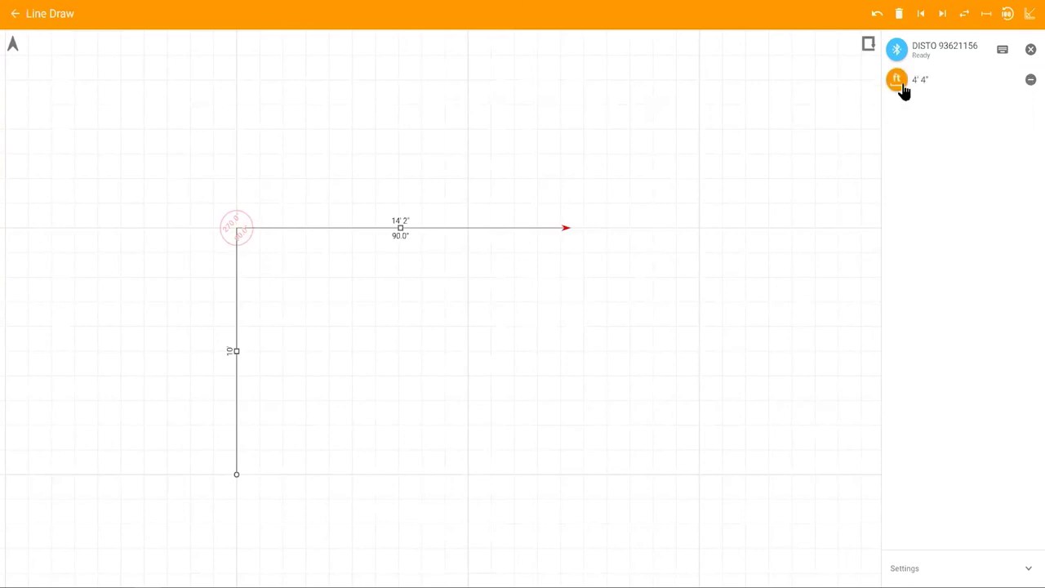
{"action": "left_click", "coordinate": [902, 86]}
{"action": "left_click", "coordinate": [441, 451]}
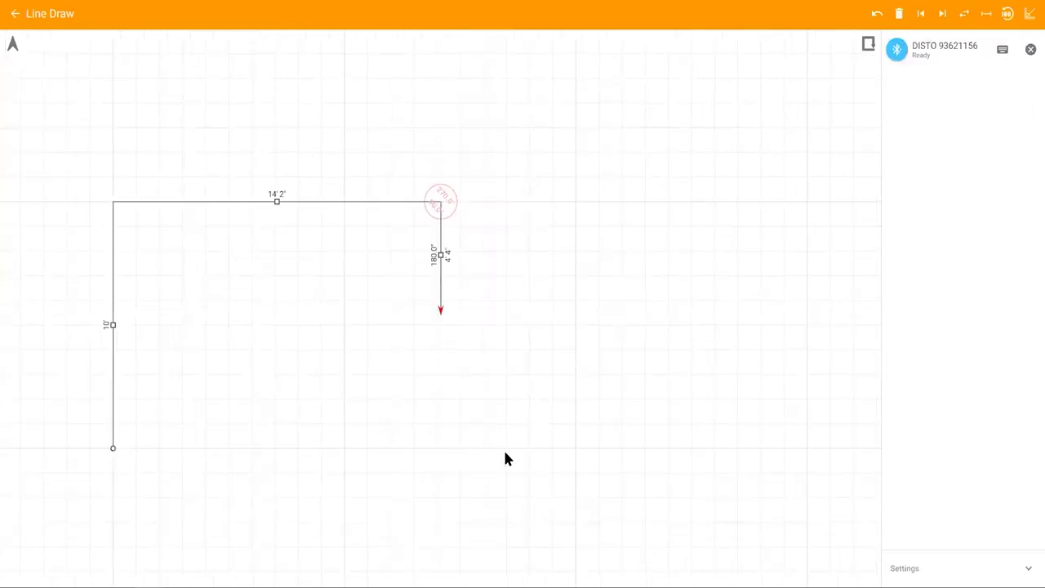
{"action": "left_click", "coordinate": [902, 95]}
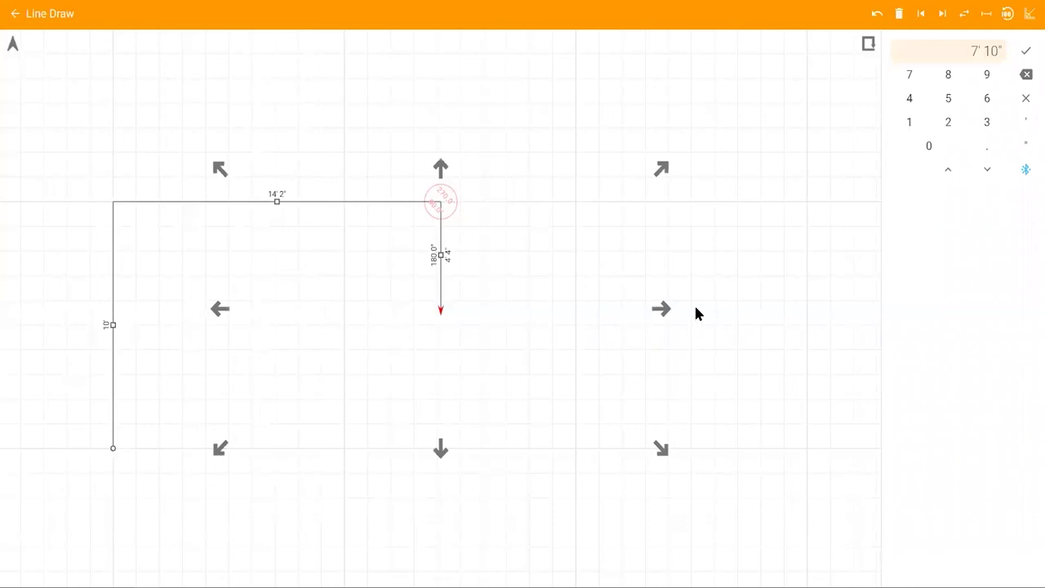
{"action": "left_click", "coordinate": [661, 309]}
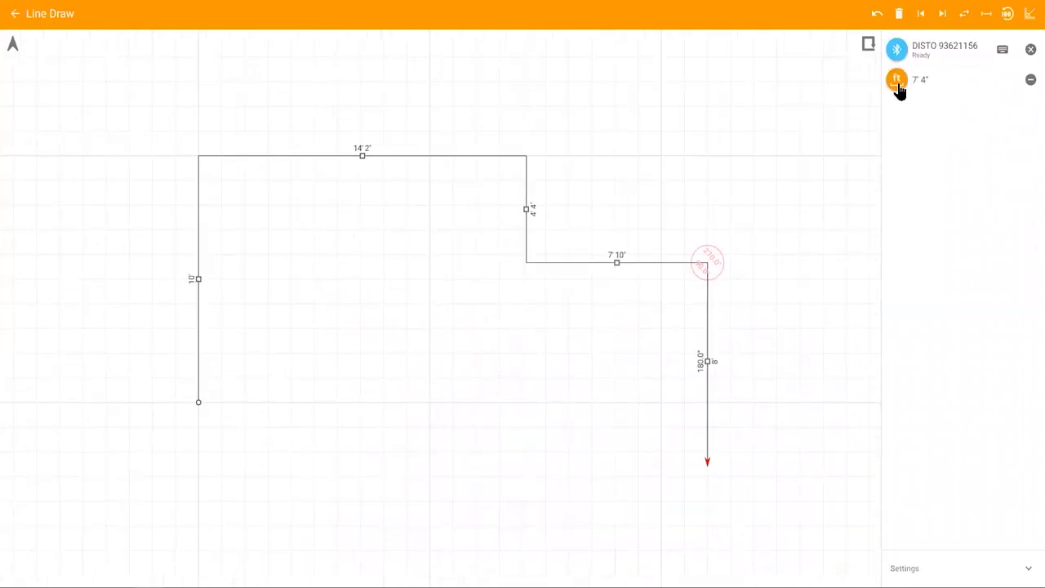
{"action": "left_click", "coordinate": [898, 86]}
{"action": "left_click", "coordinate": [221, 311]}
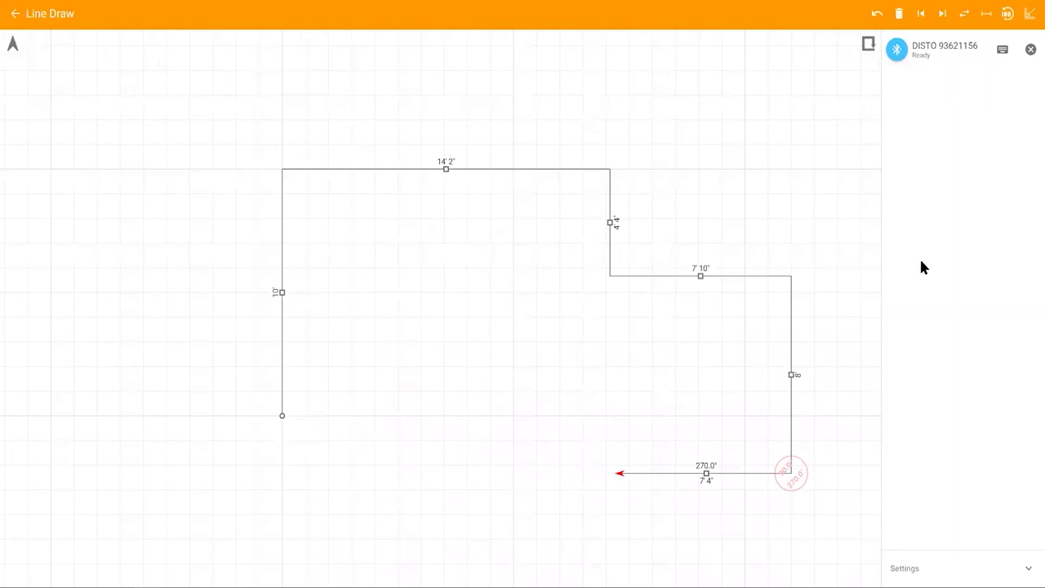
{"action": "left_click", "coordinate": [864, 55]}
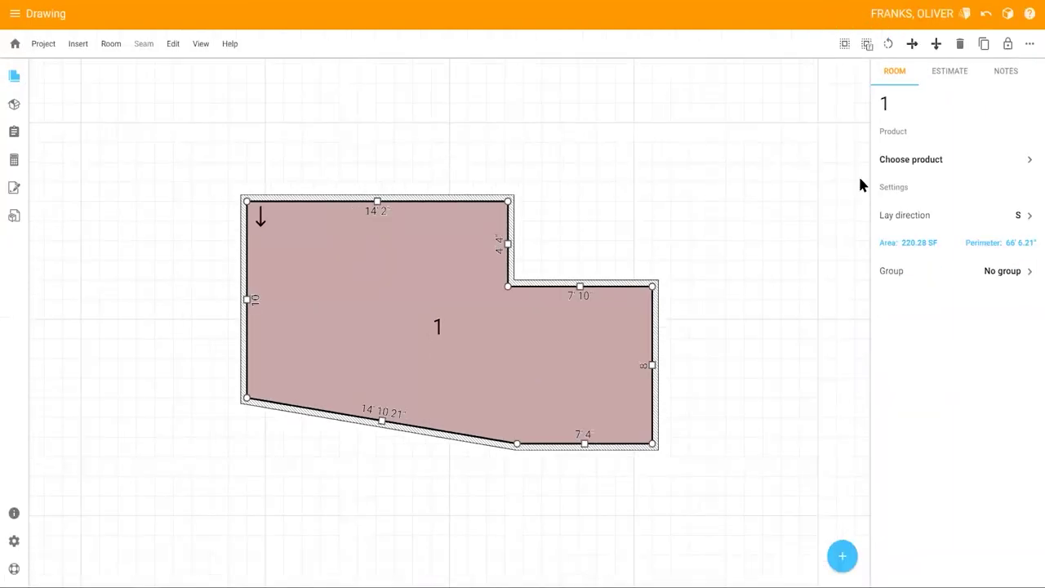
- Rename the room to BR1
{"action": "left_click", "coordinate": [885, 103]}
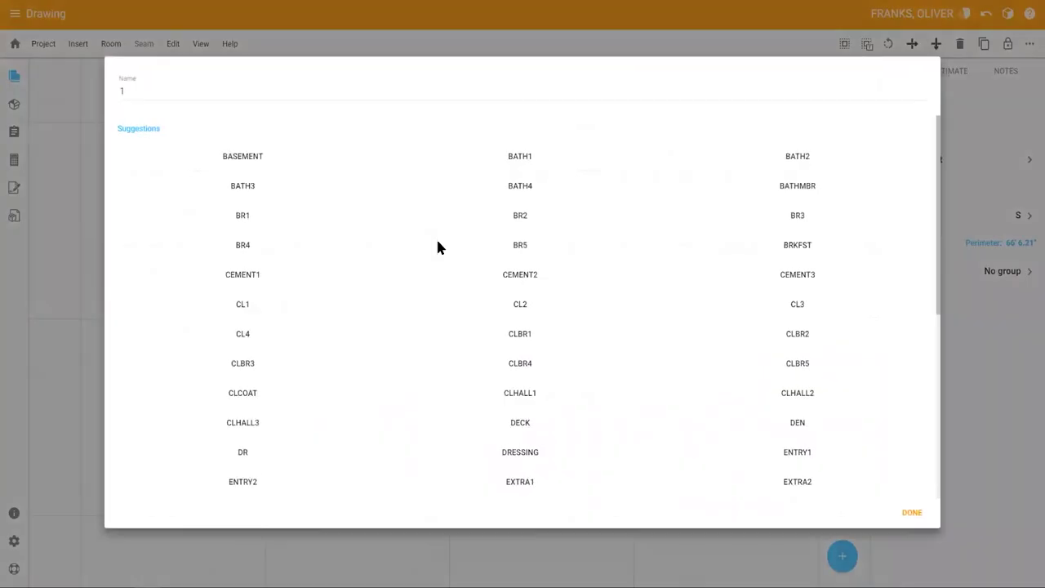
{"action": "left_click", "coordinate": [238, 214]}
{"action": "left_click", "coordinate": [912, 513]}
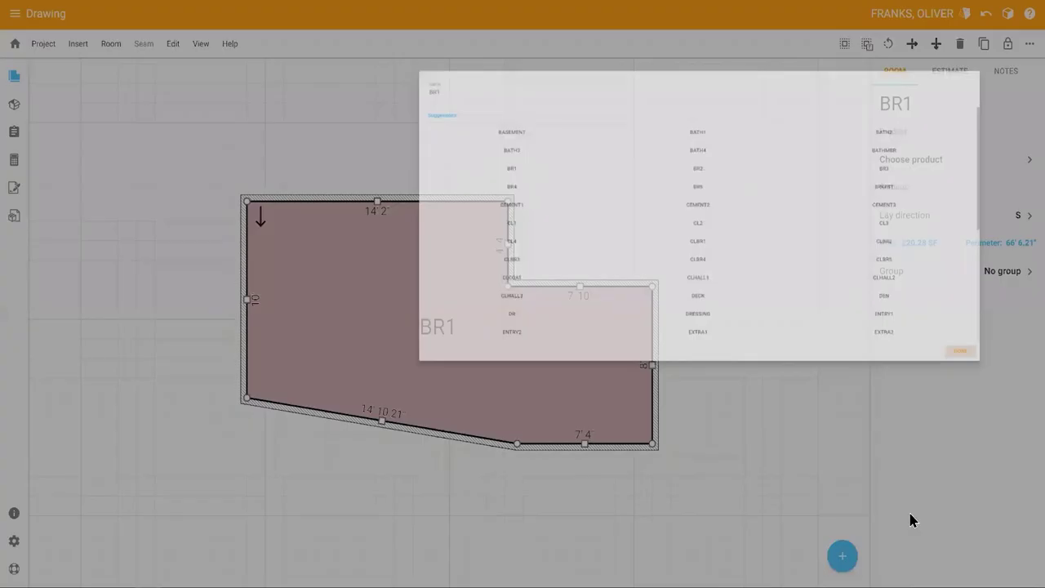
- Add a subfloor photo note captioned 'Issue with the subfloor' to BR1
{"action": "left_click", "coordinate": [1007, 81]}
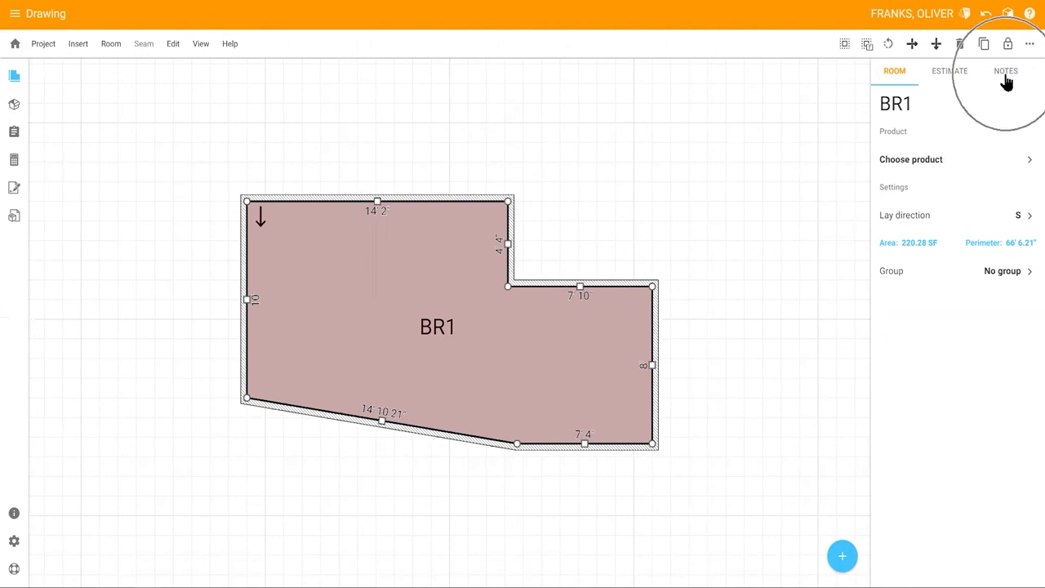
{"action": "left_click", "coordinate": [931, 102]}
{"action": "type", "text": "Not"}
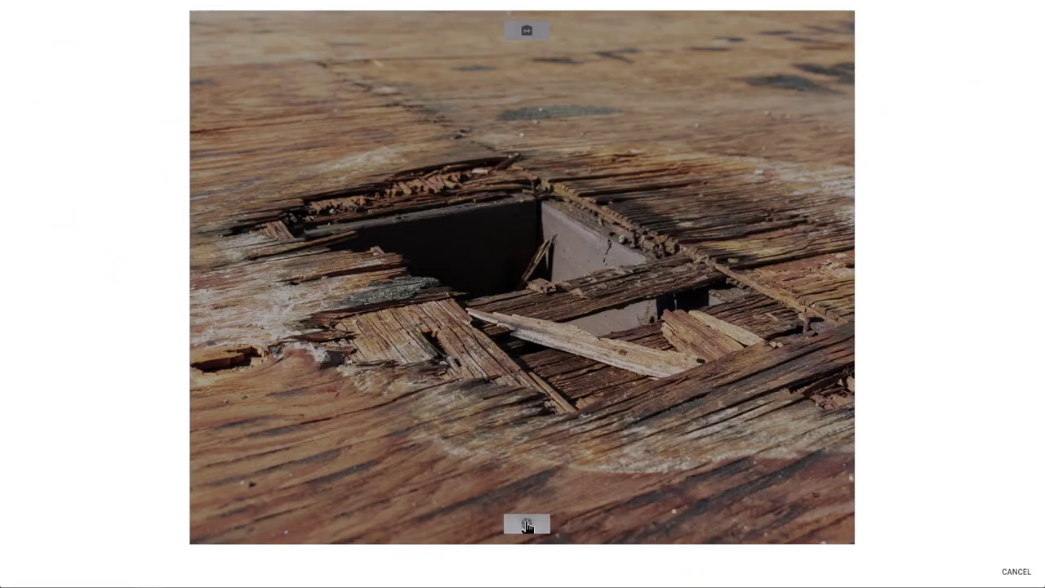
{"action": "left_click", "coordinate": [1015, 571]}
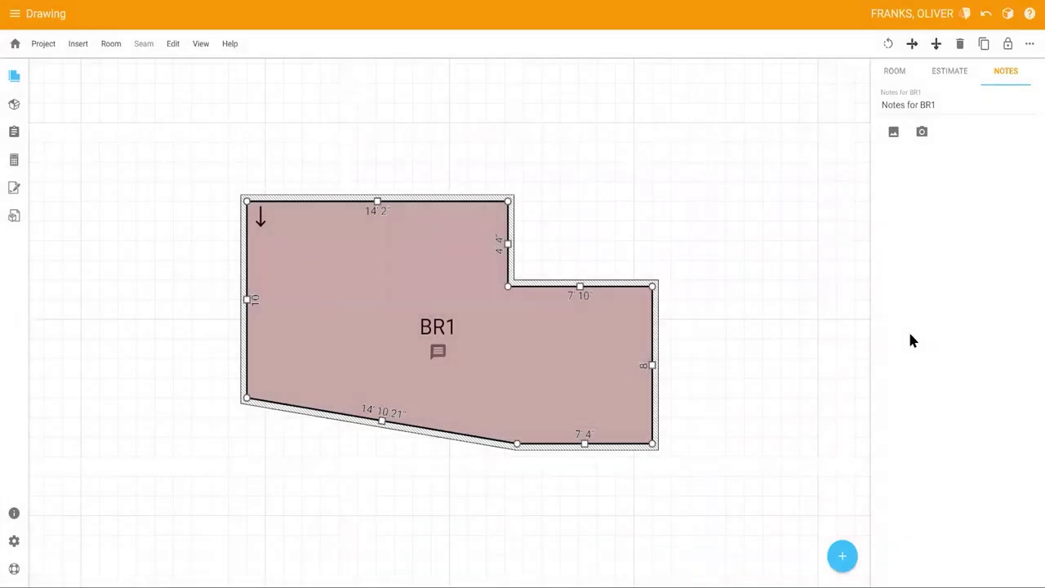
{"action": "left_click", "coordinate": [935, 264]}
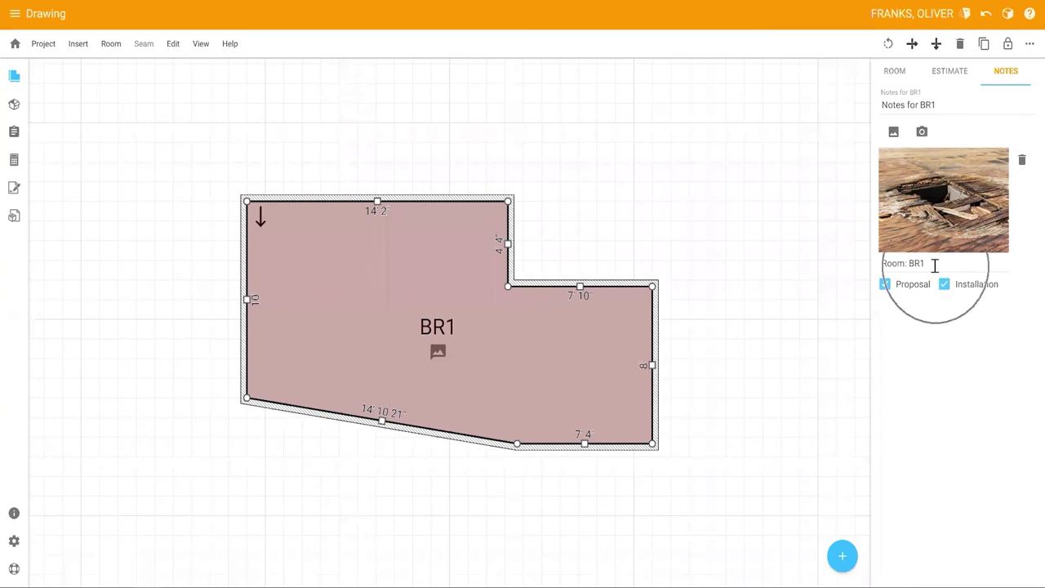
{"action": "type", "text": "Issue with the subfl"}
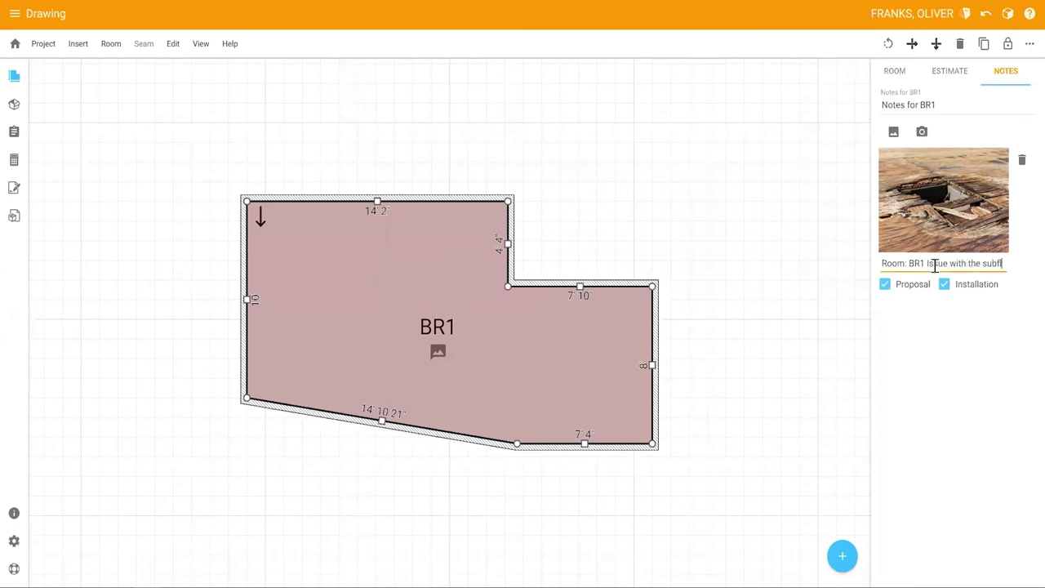
{"action": "type", "text": "oor"}
{"action": "left_click", "coordinate": [892, 73]}
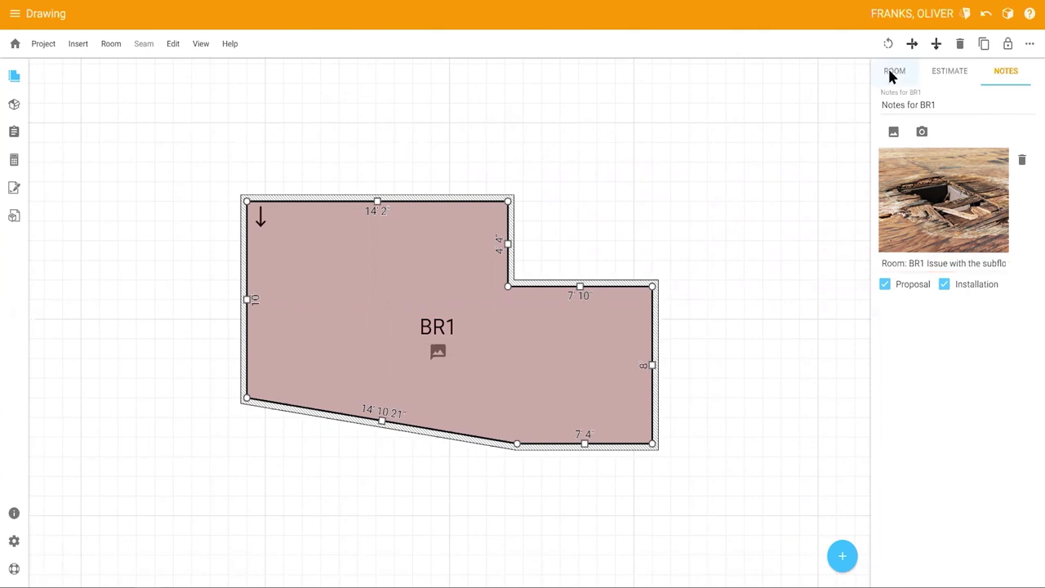
- Insert a transition and drag it onto BR1's short 4' 4" inner wall
{"action": "left_click", "coordinate": [844, 562]}
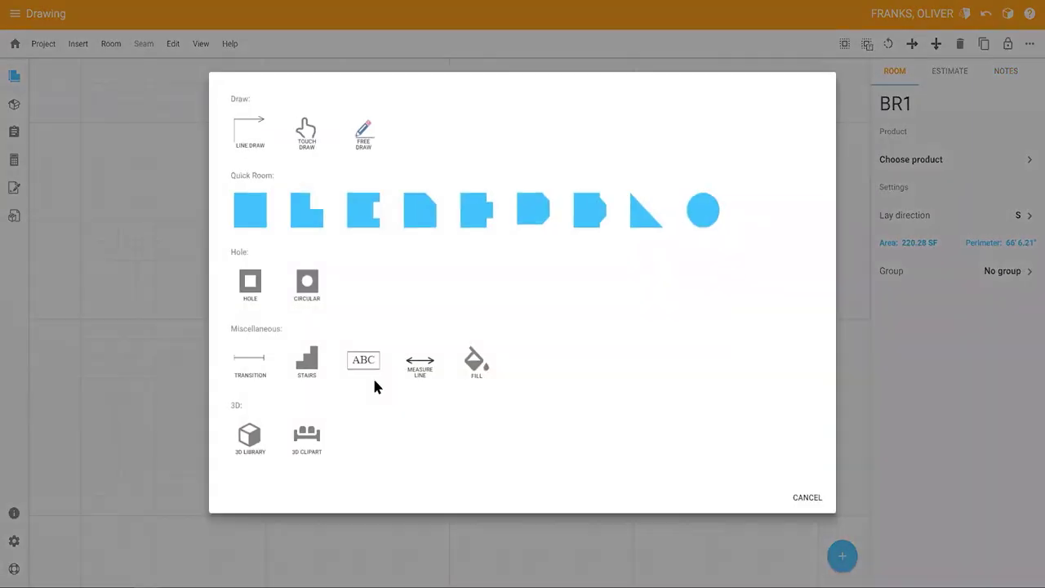
{"action": "left_click", "coordinate": [256, 367]}
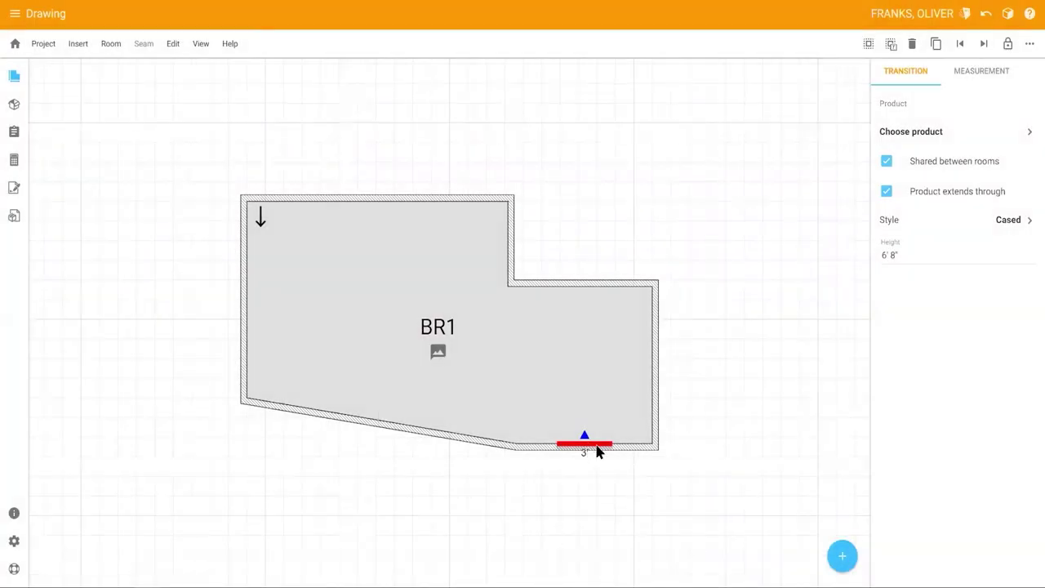
{"action": "left_click_drag", "start_coordinate": [596, 452], "coordinate": [507, 239]}
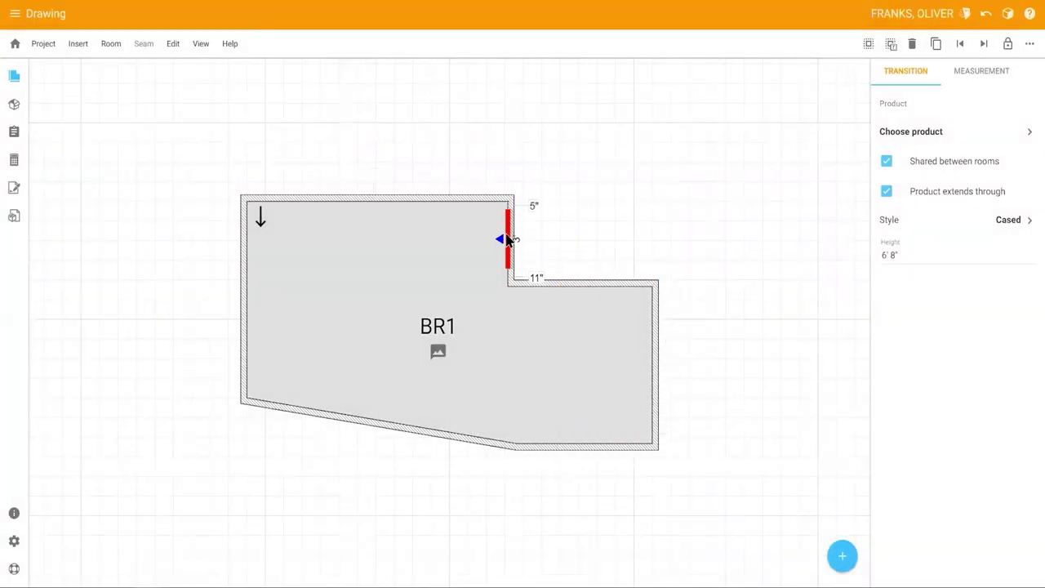
- Sketch a new room outline freehand with Touch Draw and accept the shape
{"action": "left_click", "coordinate": [842, 558]}
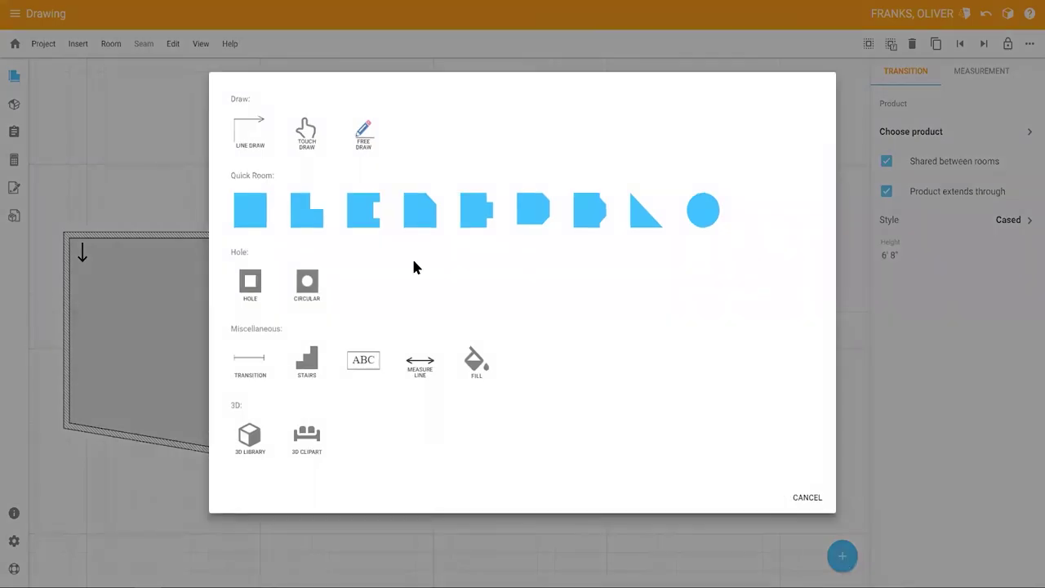
{"action": "left_click", "coordinate": [305, 133]}
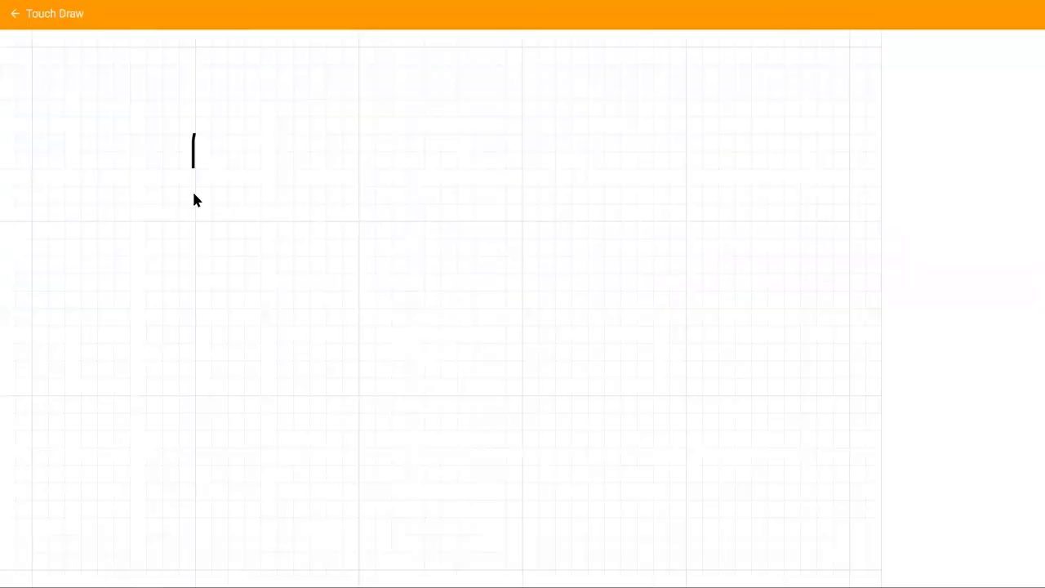
{"action": "left_click_drag", "start_coordinate": [195, 200], "coordinate": [194, 384]}
{"action": "left_click_drag", "start_coordinate": [367, 479], "coordinate": [594, 485]}
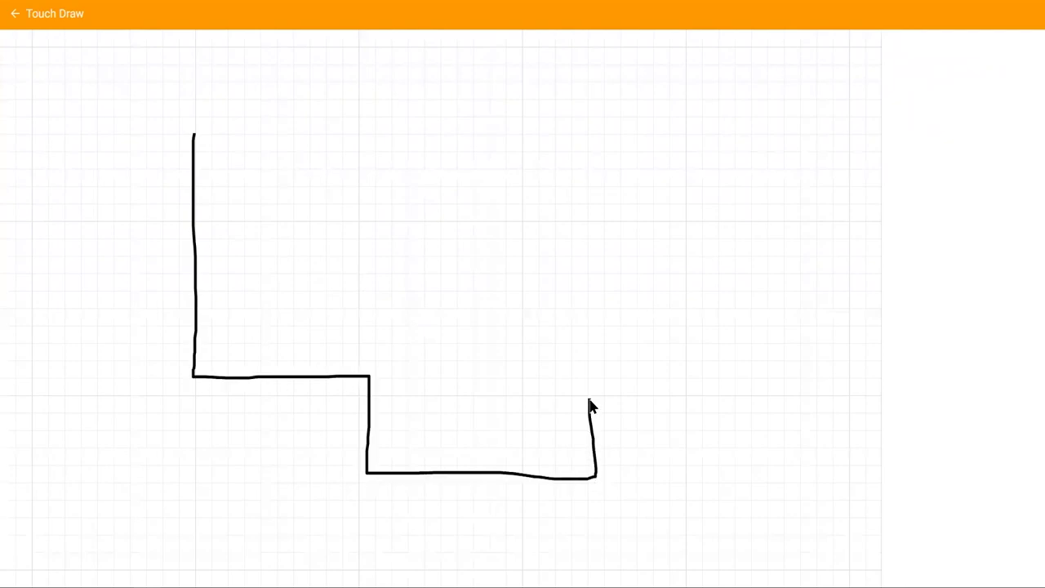
{"action": "mouse_move", "coordinate": [593, 407]}
{"action": "left_mouse_down"}
{"action": "mouse_move", "coordinate": [702, 240]}
{"action": "mouse_move", "coordinate": [691, 134]}
{"action": "mouse_move", "coordinate": [389, 128]}
{"action": "mouse_move", "coordinate": [184, 138]}
{"action": "left_mouse_up"}
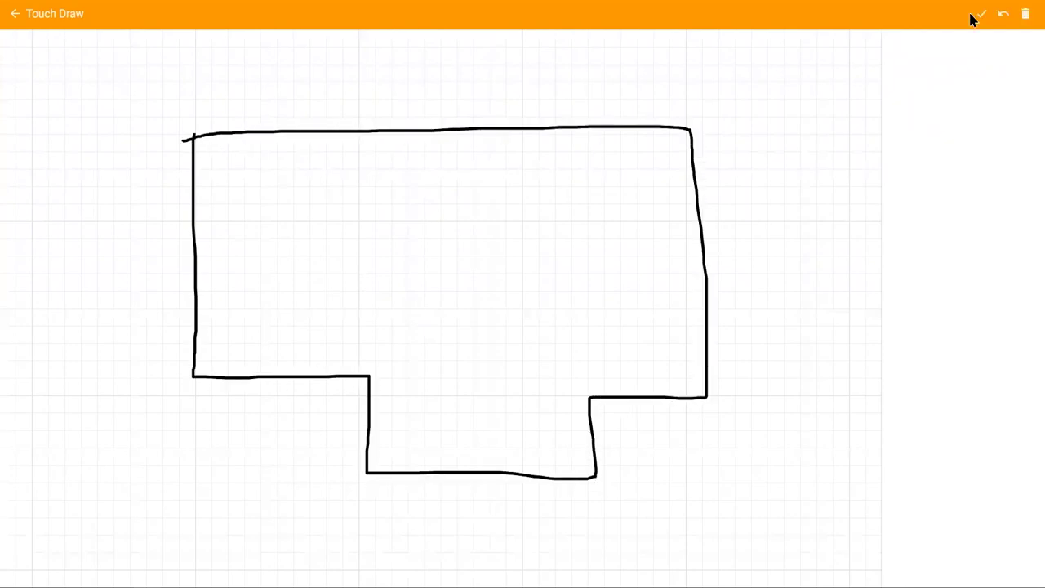
{"action": "left_click", "coordinate": [984, 16]}
- Set the new room's left wall to 15' and snap the room flush beside BR1
{"action": "left_click", "coordinate": [194, 257]}
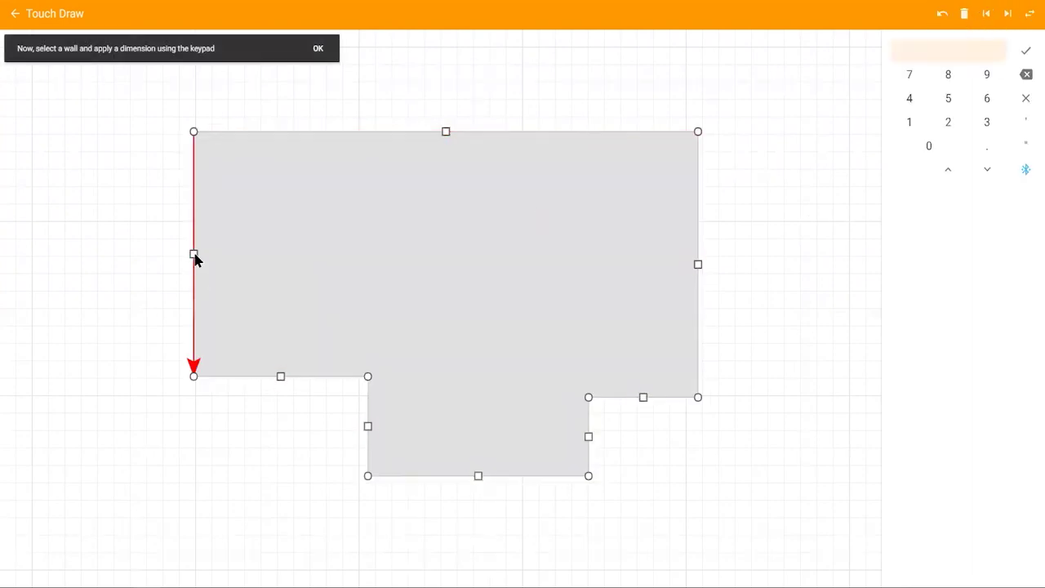
{"action": "left_click", "coordinate": [909, 122]}
{"action": "left_click", "coordinate": [948, 98]}
{"action": "left_click", "coordinate": [1022, 52]}
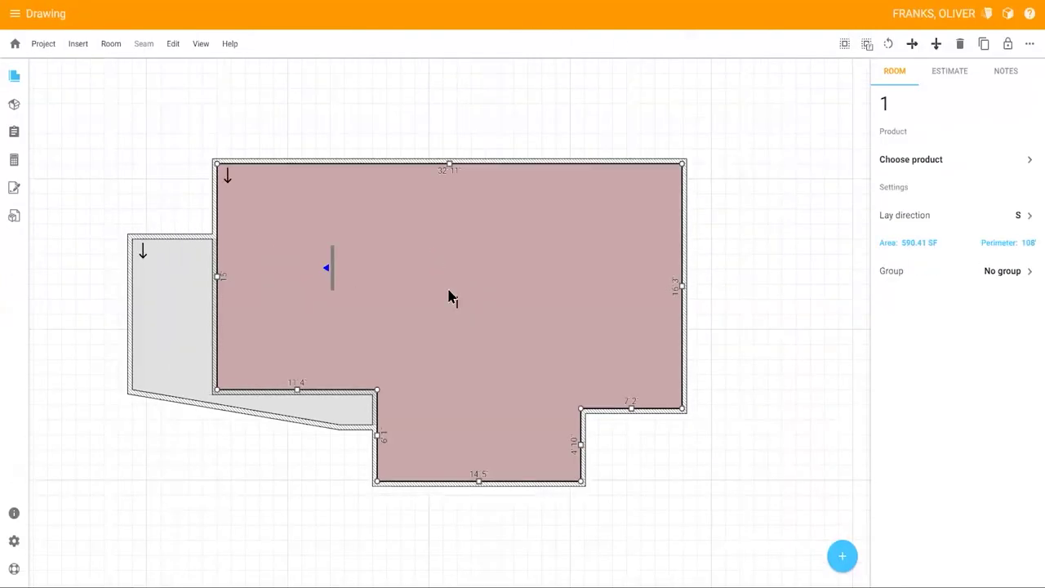
{"action": "left_click_drag", "start_coordinate": [444, 298], "coordinate": [569, 208]}
{"action": "left_click_drag", "start_coordinate": [556, 258], "coordinate": [551, 259]}
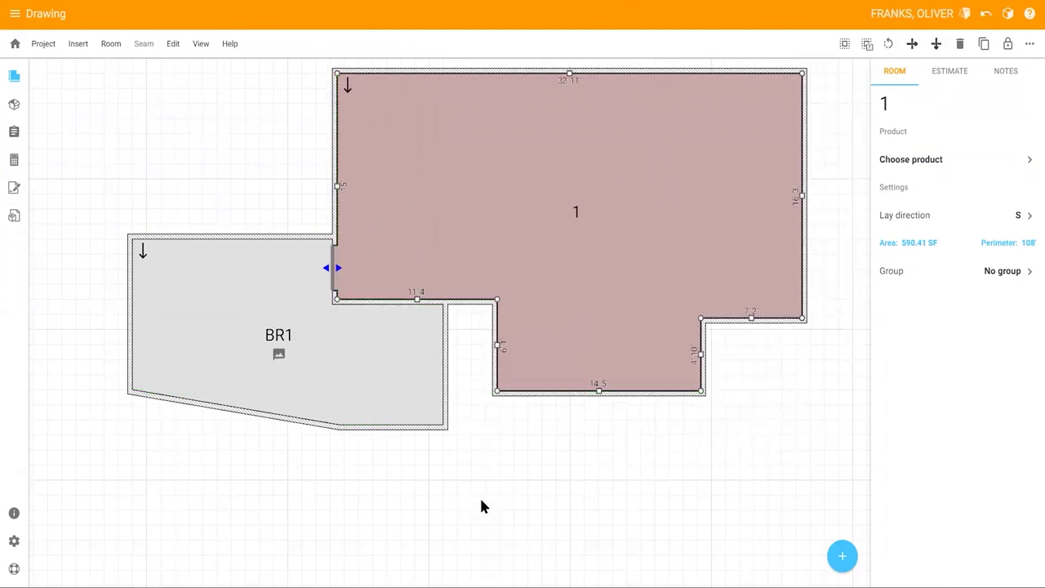
- Name the second room LR and deselect it
{"action": "left_click", "coordinate": [885, 109]}
{"action": "scroll", "coordinate": [563, 421], "scroll_direction": "down", "scroll_amount": 5}
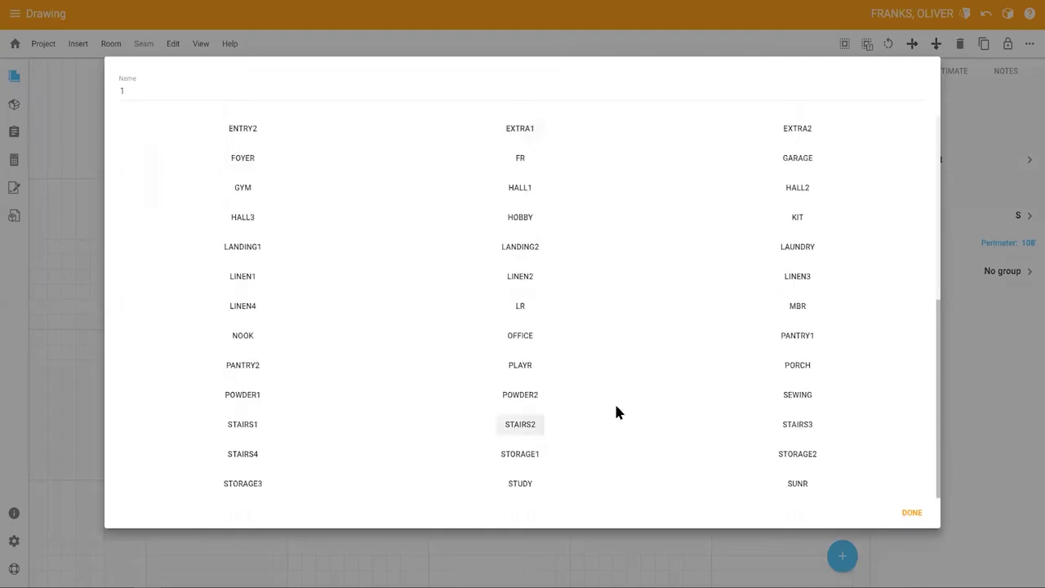
{"action": "left_click", "coordinate": [522, 313]}
{"action": "left_click", "coordinate": [913, 512]}
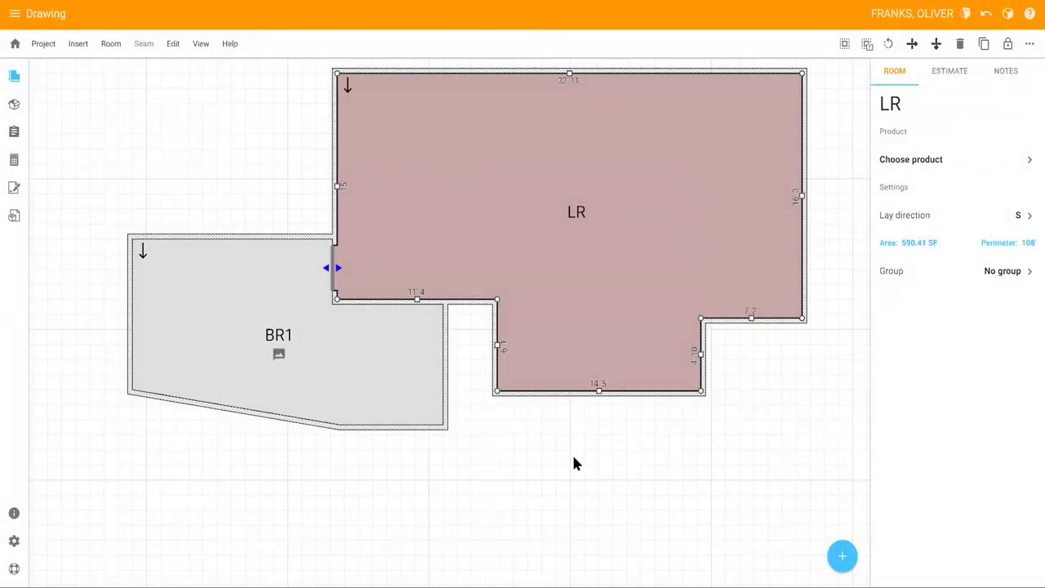
{"action": "left_click", "coordinate": [751, 564]}
- Free Draw a room from BR1's top-left corner up to LR's top edge and close it
{"action": "left_click", "coordinate": [844, 559]}
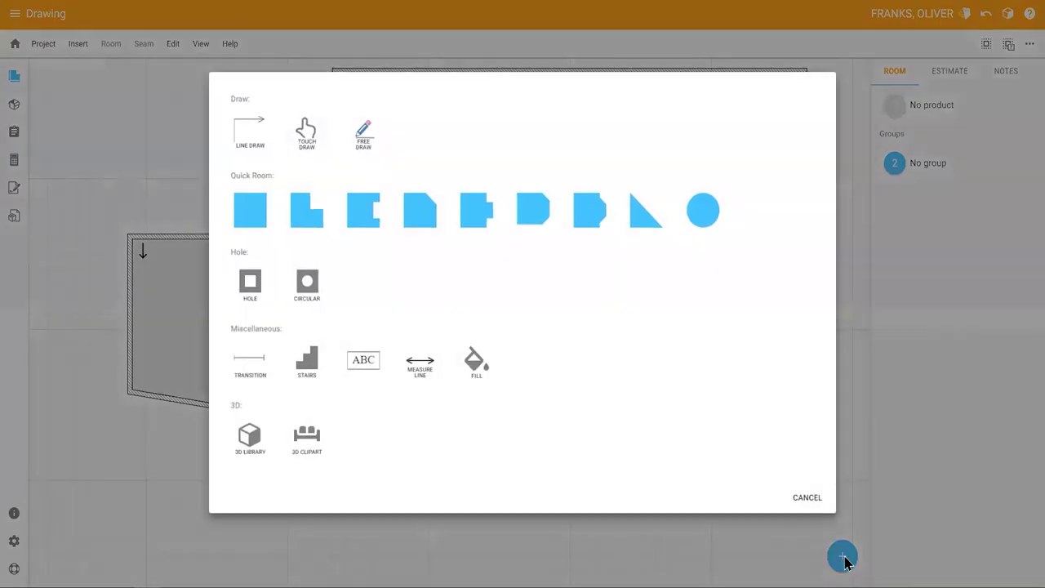
{"action": "left_click", "coordinate": [365, 139]}
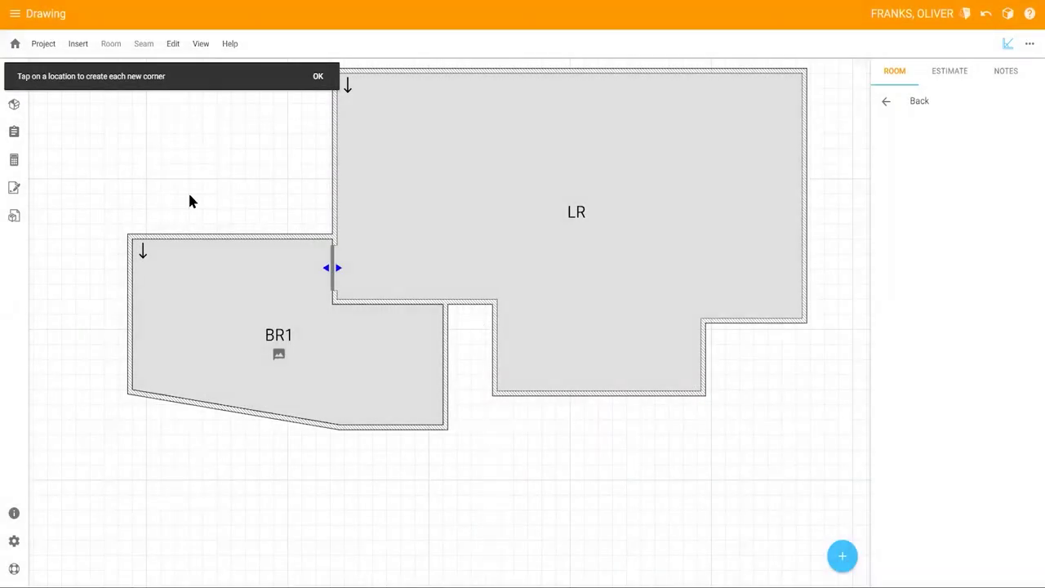
{"action": "left_click", "coordinate": [132, 238]}
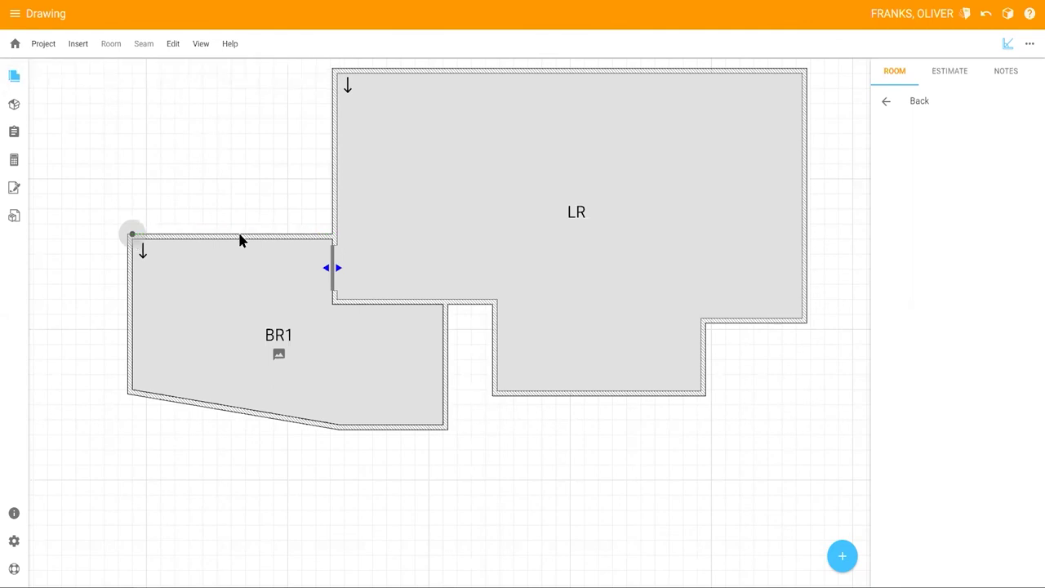
{"action": "left_click", "coordinate": [131, 144]}
{"action": "left_click", "coordinate": [133, 135]}
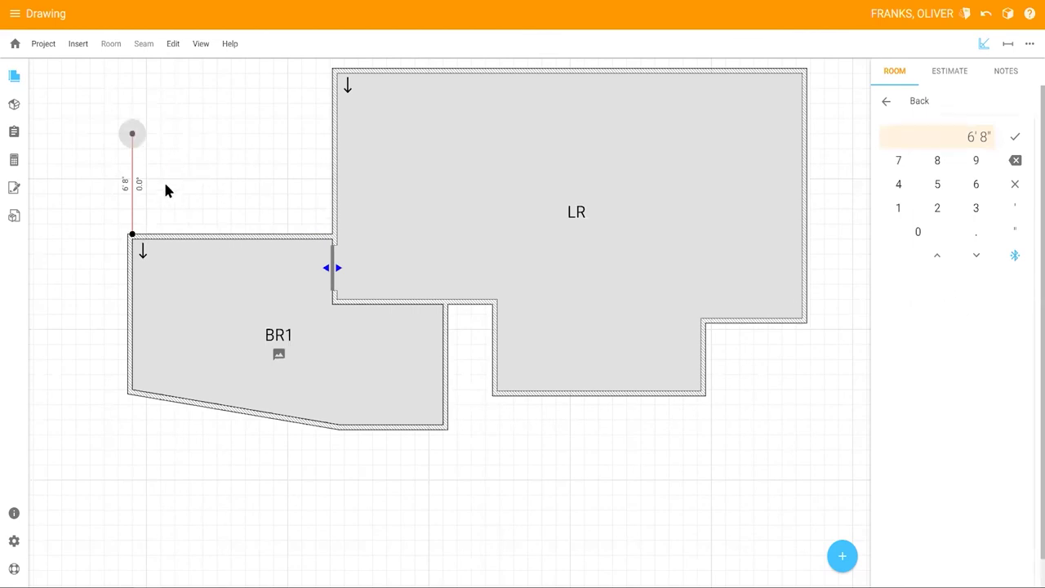
{"action": "left_click_drag", "start_coordinate": [166, 190], "coordinate": [137, 179]}
{"action": "scroll", "coordinate": [217, 242], "scroll_direction": "down", "scroll_amount": 2}
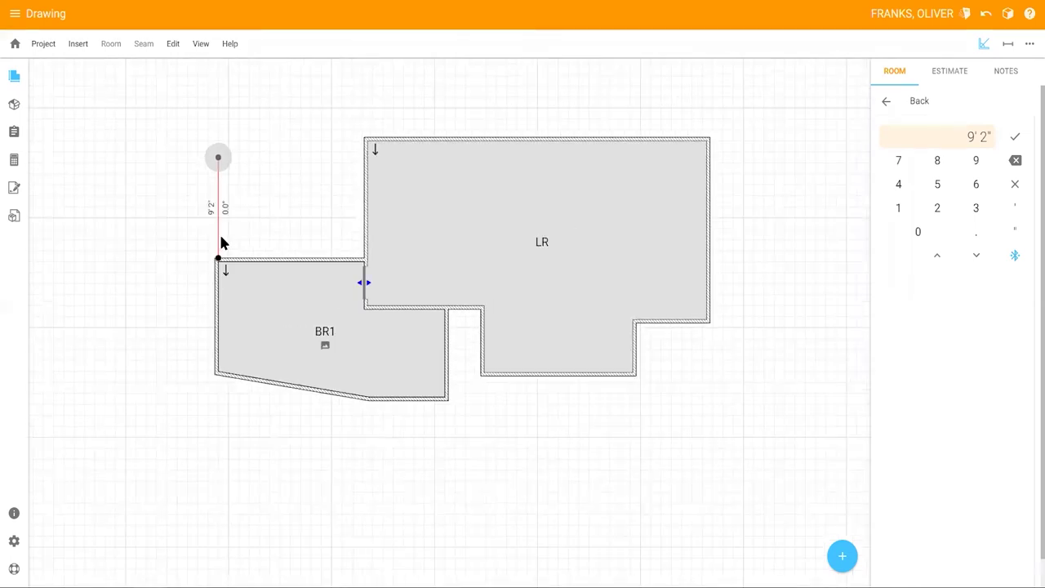
{"action": "left_click_drag", "start_coordinate": [218, 156], "coordinate": [218, 142]}
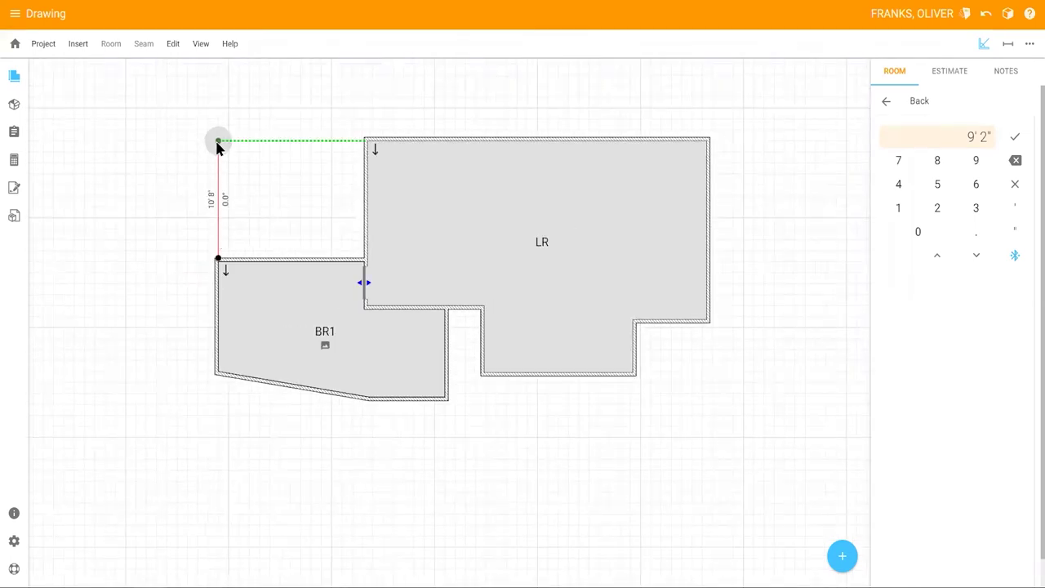
{"action": "left_click", "coordinate": [218, 143]}
{"action": "left_click", "coordinate": [365, 143]}
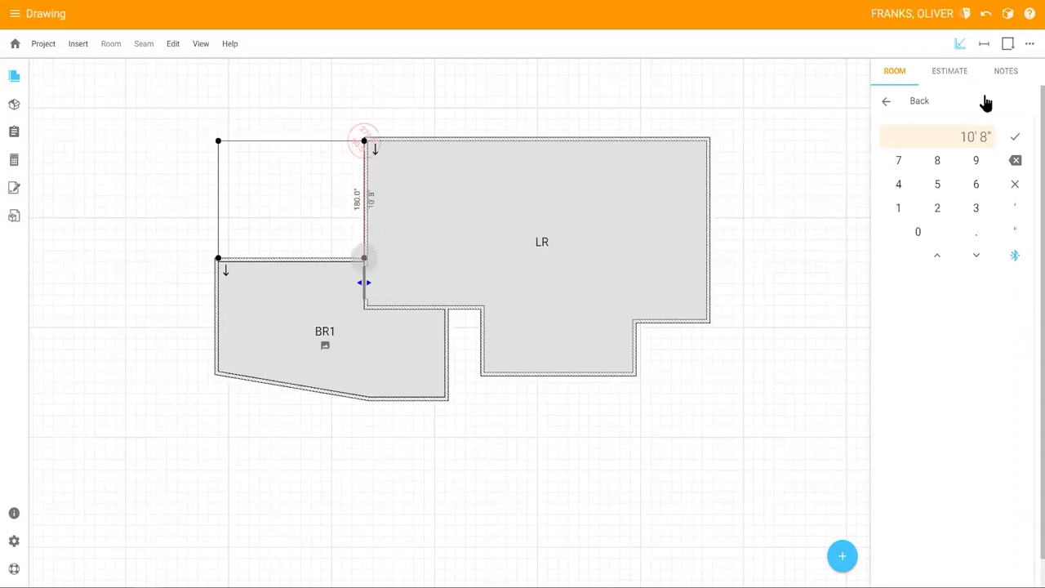
{"action": "left_click", "coordinate": [1008, 45]}
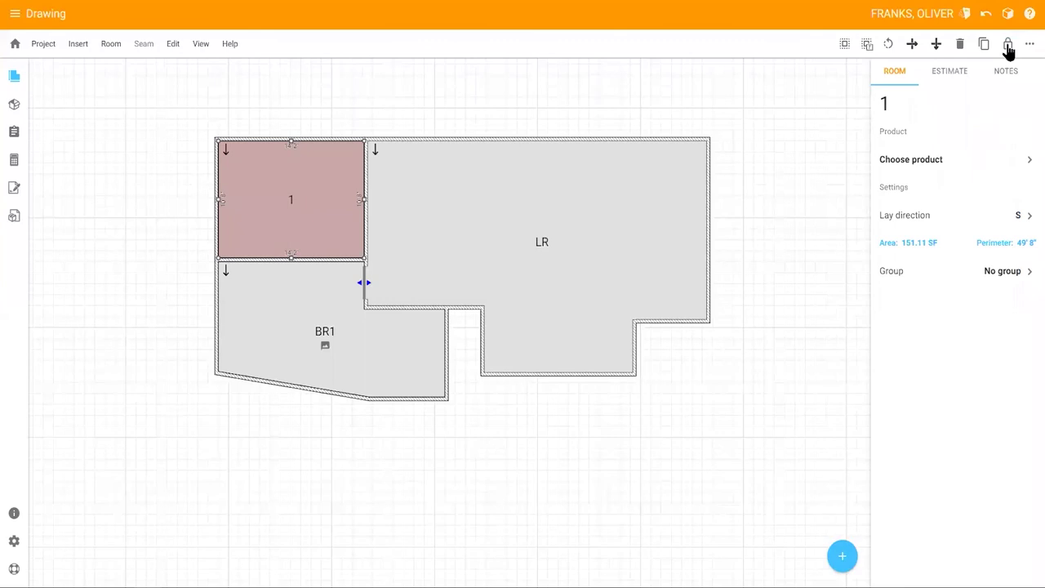
- Add a transition on the wall shared with LR
{"action": "left_click", "coordinate": [843, 557]}
{"action": "left_click", "coordinate": [251, 365]}
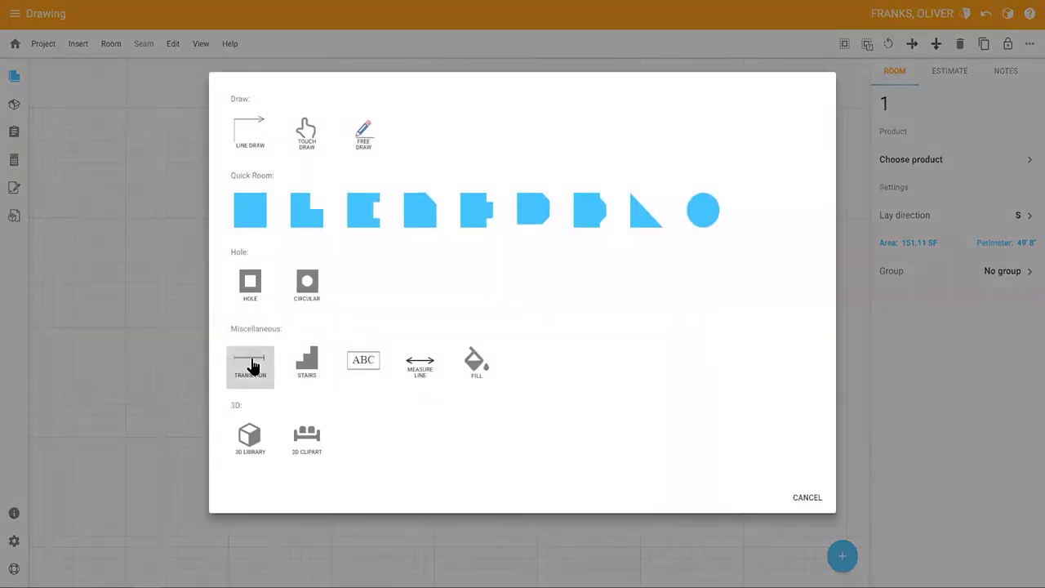
{"action": "left_click", "coordinate": [364, 202]}
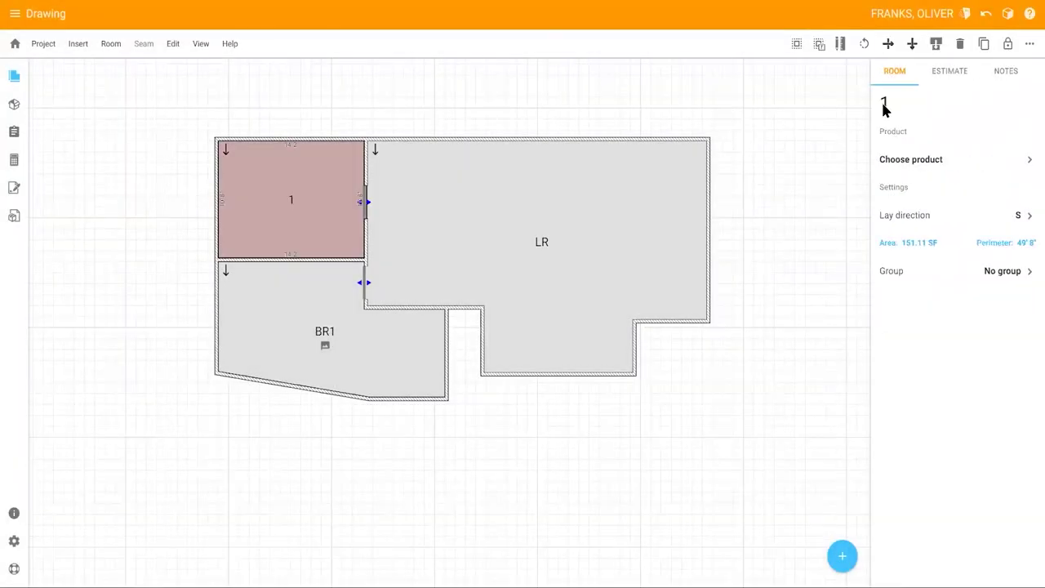
- Name the new room BR2
{"action": "left_click", "coordinate": [884, 106]}
{"action": "left_click", "coordinate": [526, 215]}
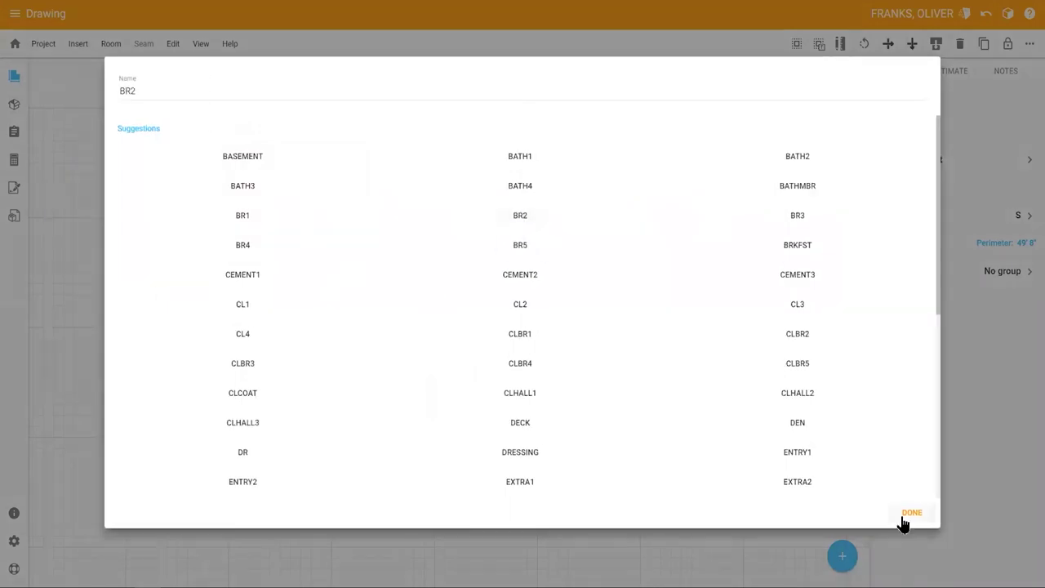
{"action": "left_click", "coordinate": [905, 516]}
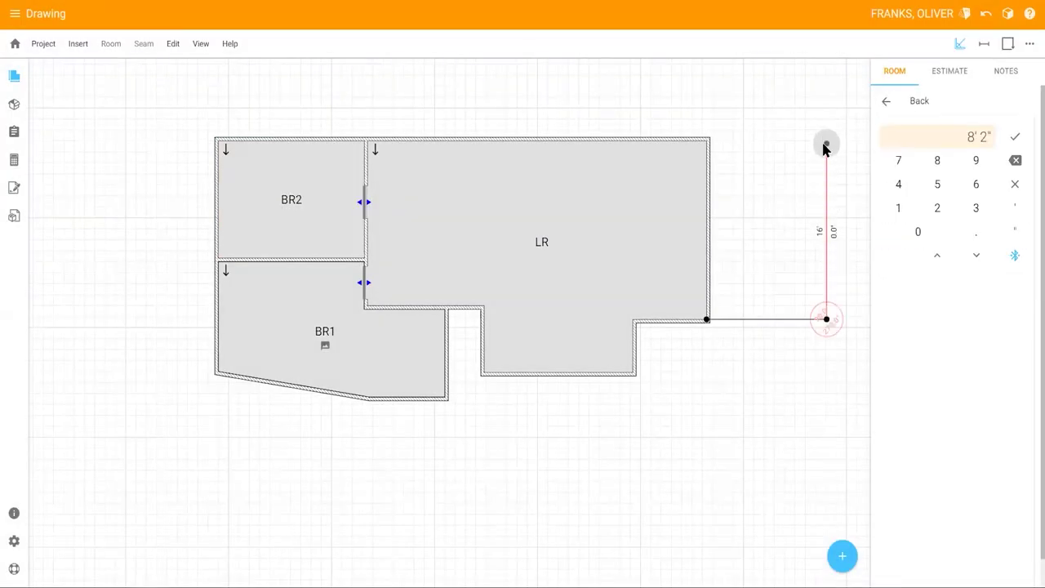
- Draw walls off LR's right corners and close the outline into a room
{"action": "left_click", "coordinate": [824, 145]}
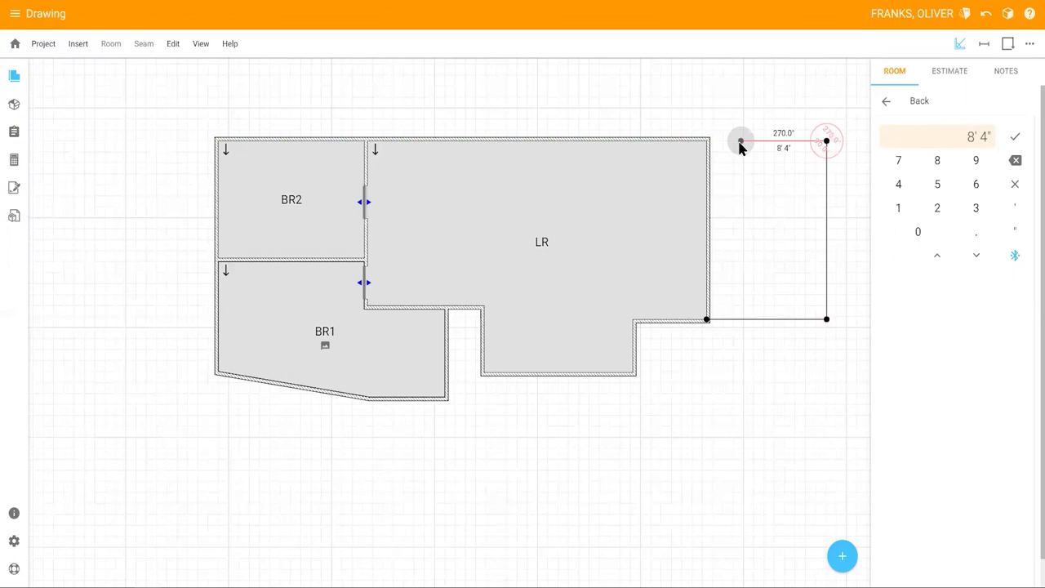
{"action": "left_click", "coordinate": [710, 142]}
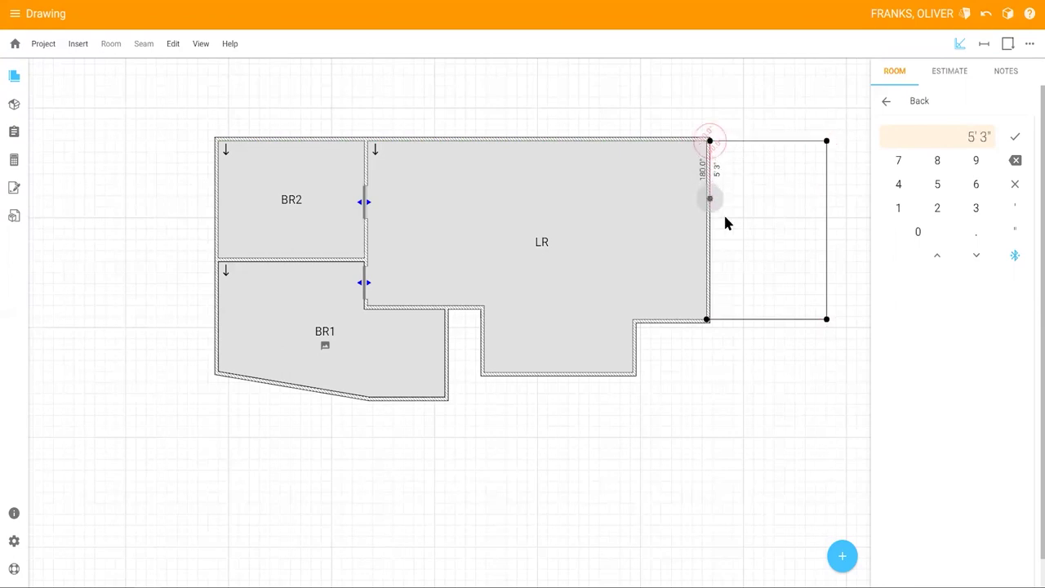
{"action": "left_click", "coordinate": [983, 45]}
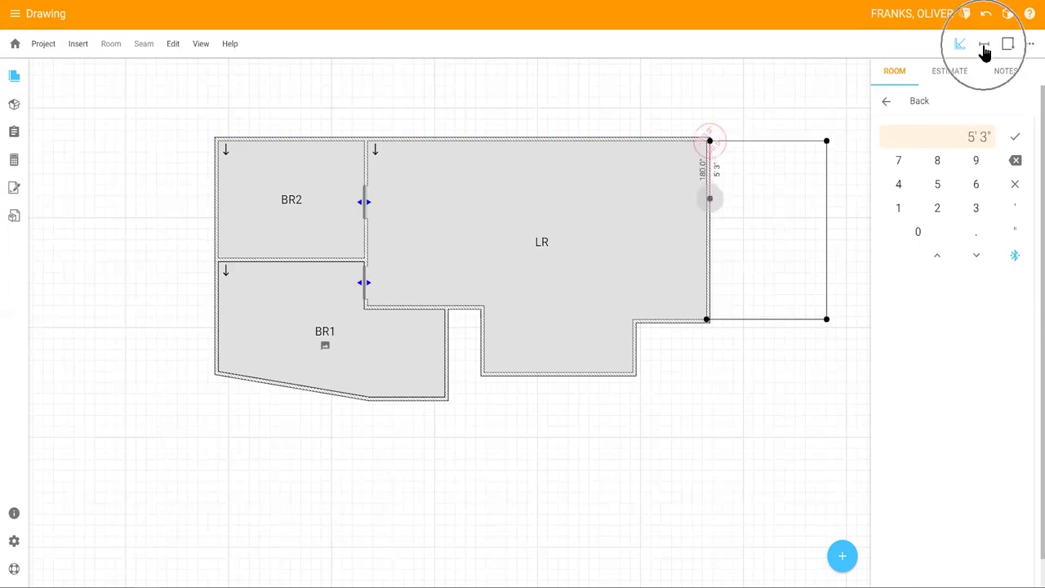
- Give the transition a 3' measurement and slide it down along the LR wall
{"action": "left_click", "coordinate": [996, 72]}
{"action": "left_click", "coordinate": [983, 178]}
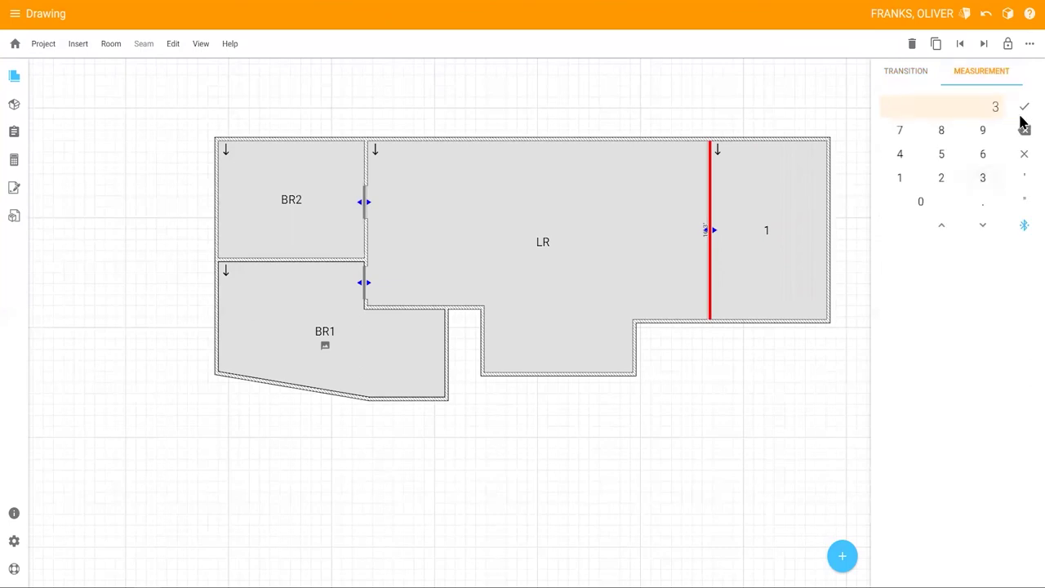
{"action": "left_click", "coordinate": [1024, 107]}
{"action": "left_click_drag", "start_coordinate": [711, 160], "coordinate": [707, 209]}
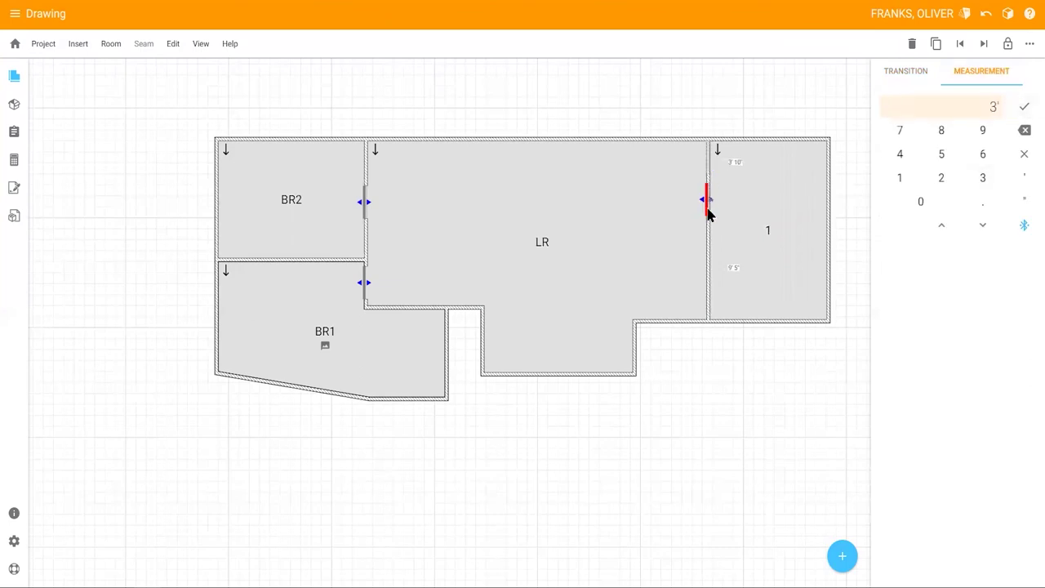
{"action": "left_click", "coordinate": [762, 222]}
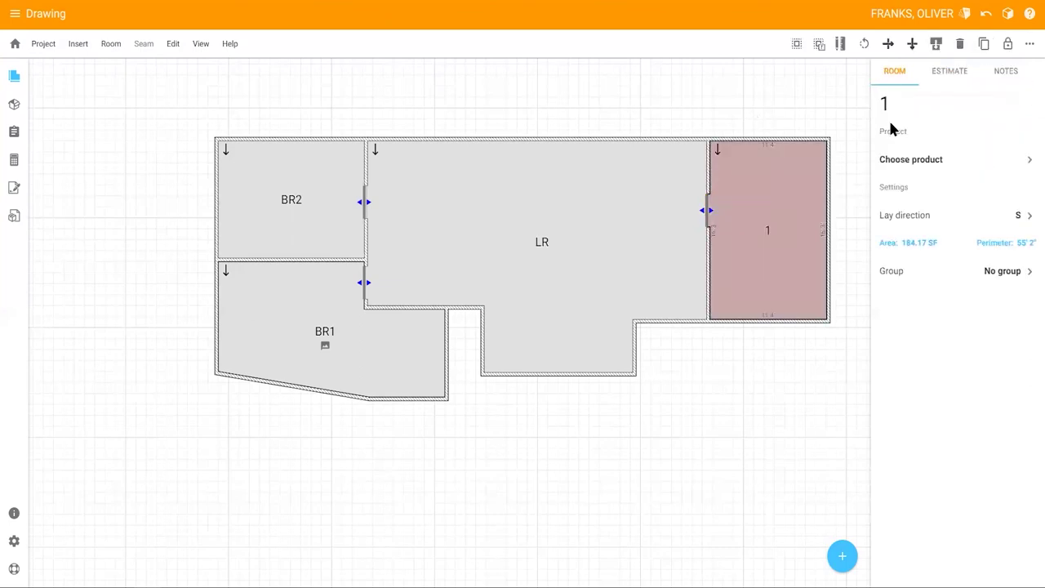
- Name the new room DR and deselect it
{"action": "left_click", "coordinate": [885, 106]}
{"action": "left_click", "coordinate": [243, 145]}
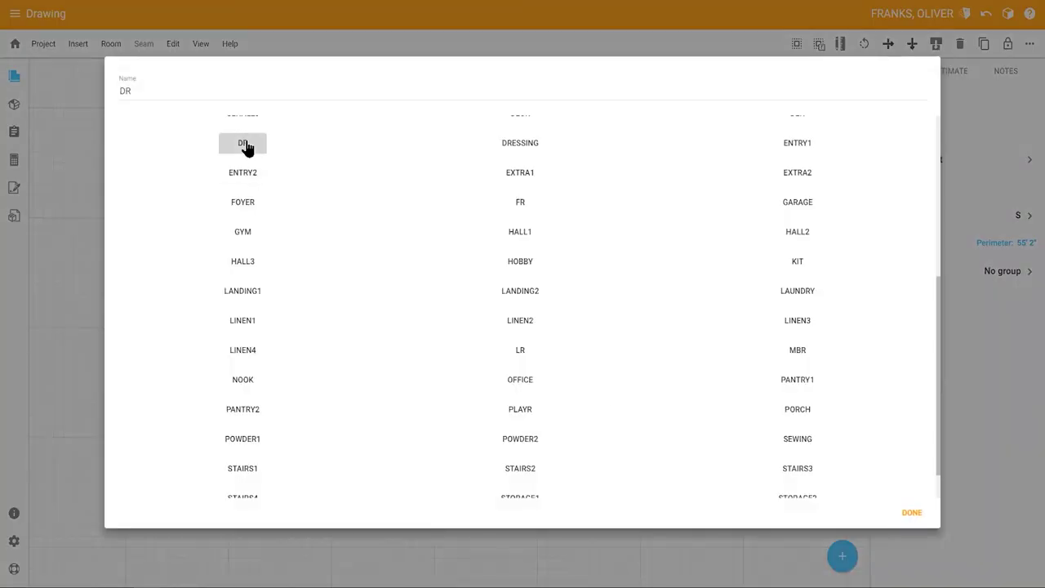
{"action": "left_click", "coordinate": [912, 512]}
{"action": "left_click", "coordinate": [685, 400]}
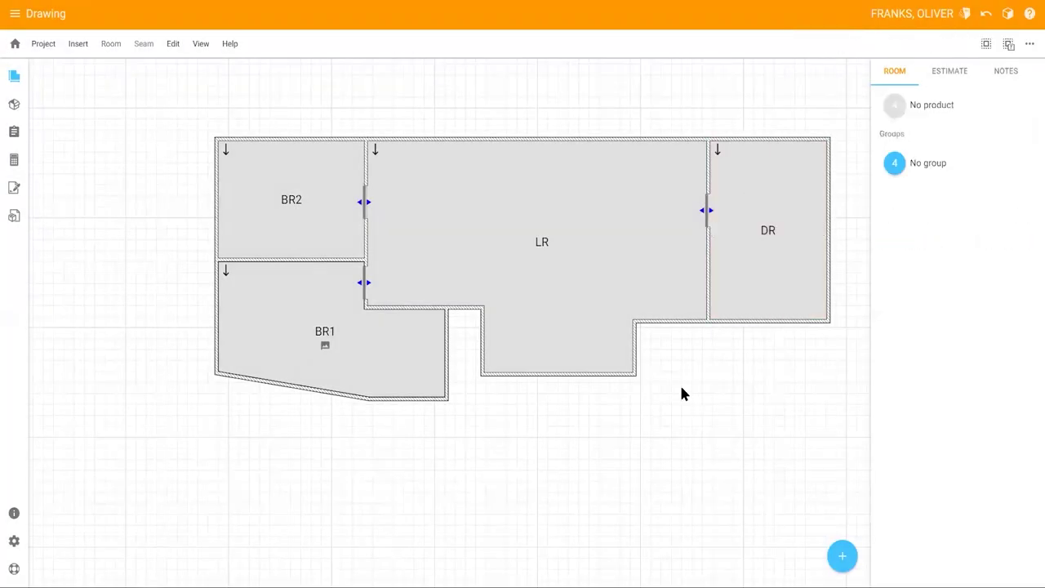
- Place an L-shaped room below LR and DR, shorten its notch to 4' and widen its right wall
{"action": "double_click", "coordinate": [614, 454]}
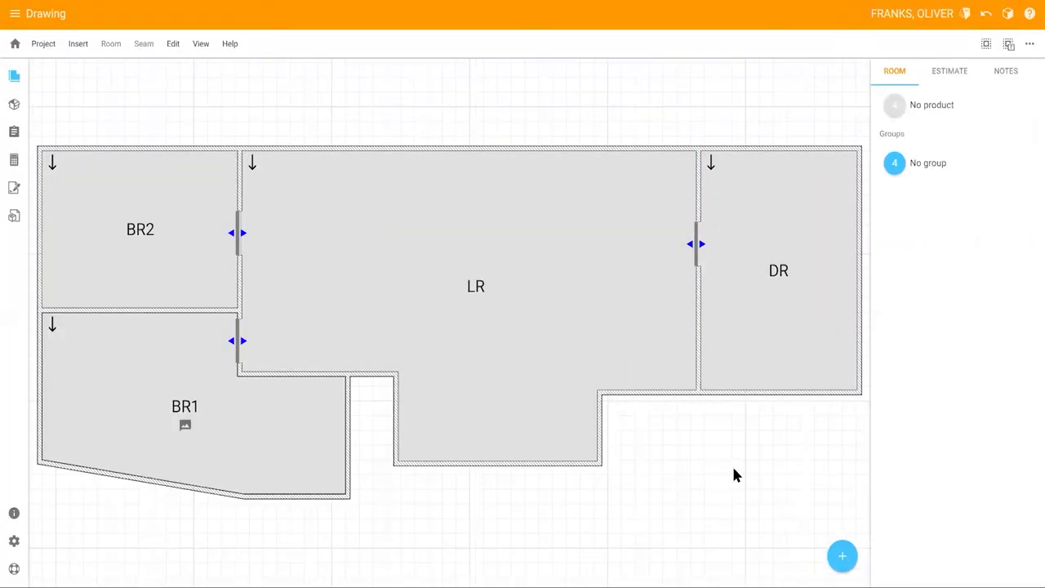
{"action": "left_click", "coordinate": [843, 560]}
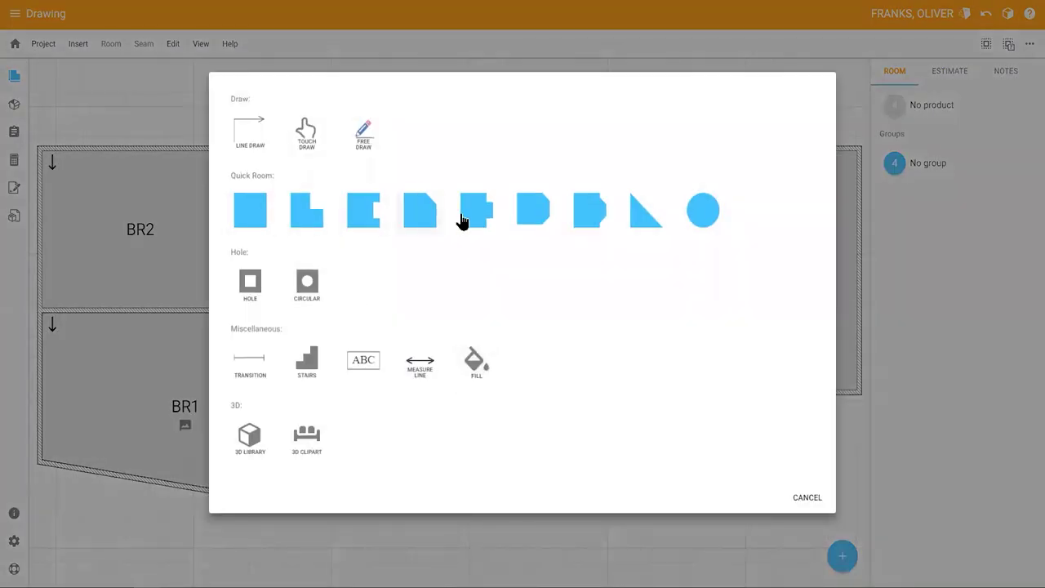
{"action": "left_click", "coordinate": [308, 214]}
{"action": "left_click_drag", "start_coordinate": [527, 437], "coordinate": [688, 527]}
{"action": "left_click_drag", "start_coordinate": [611, 308], "coordinate": [619, 214]}
{"action": "left_click_drag", "start_coordinate": [669, 392], "coordinate": [751, 400]}
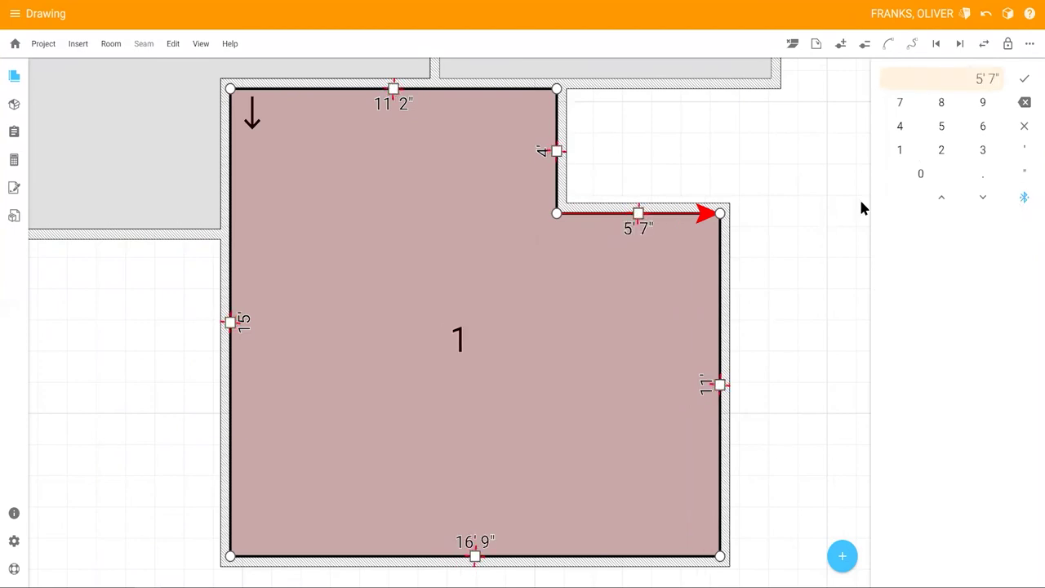
{"action": "left_click", "coordinate": [1024, 79]}
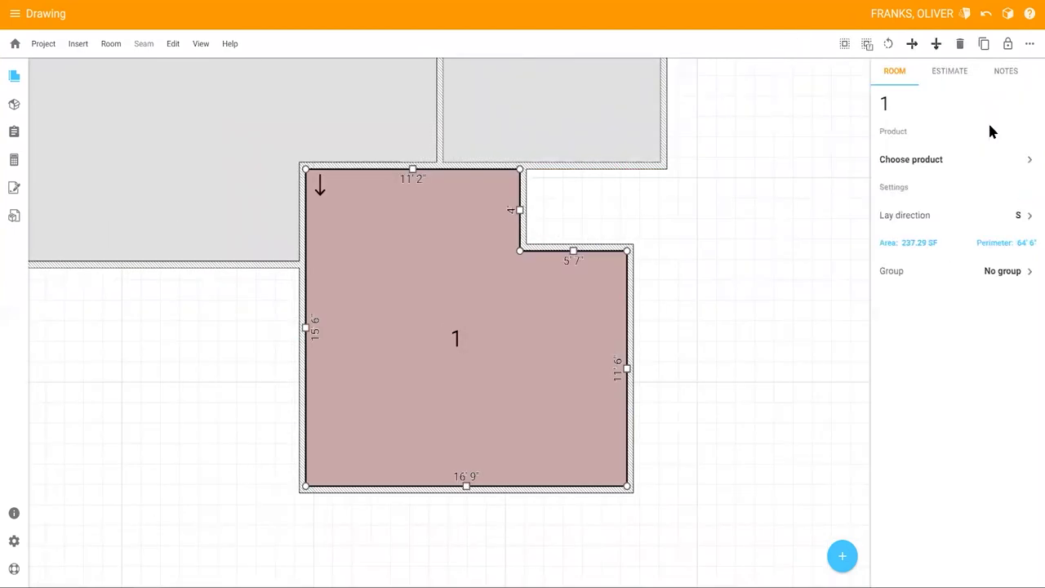
- Name the L-shaped room BR3
{"action": "left_click", "coordinate": [889, 105]}
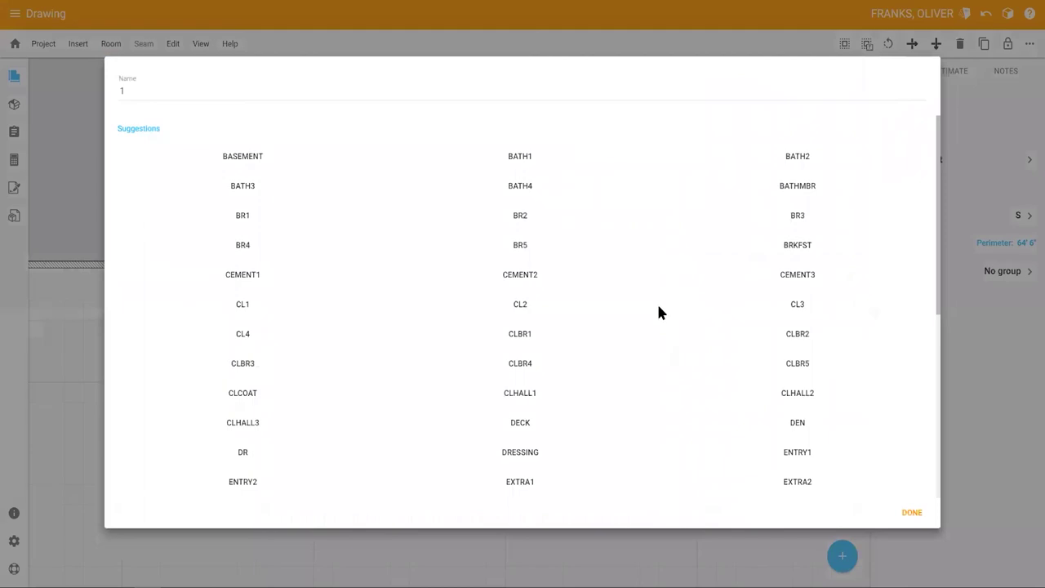
{"action": "left_click", "coordinate": [799, 219]}
{"action": "left_click", "coordinate": [915, 515]}
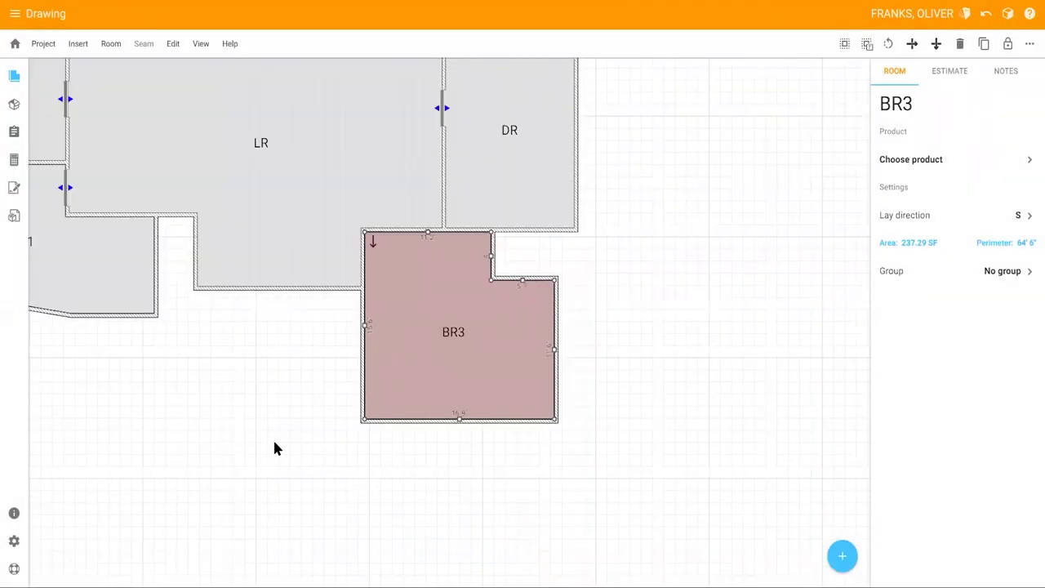
{"action": "left_click", "coordinate": [844, 559]}
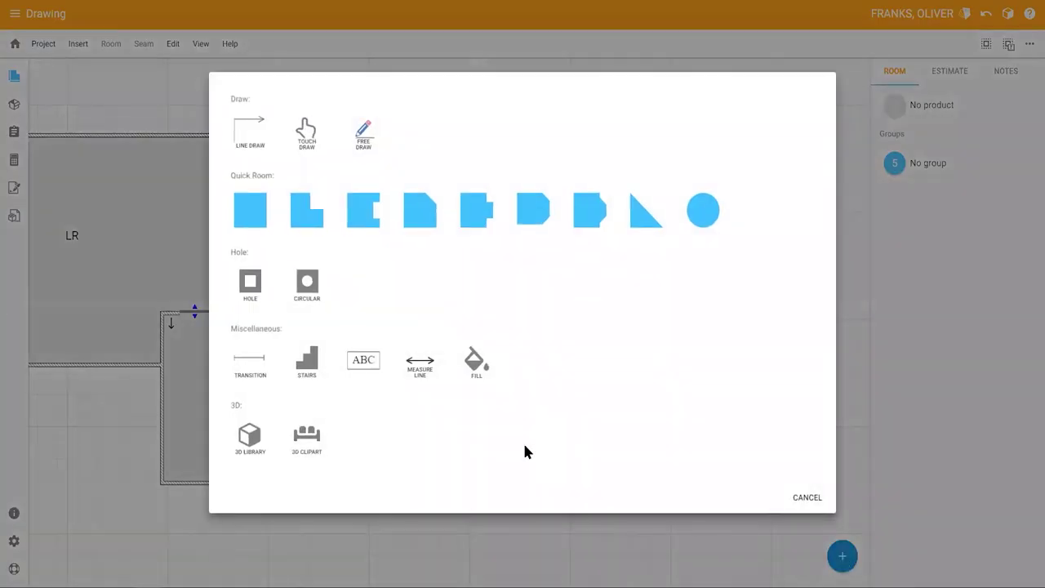
- Add straight staircase S1 to the plan
{"action": "left_click", "coordinate": [308, 362]}
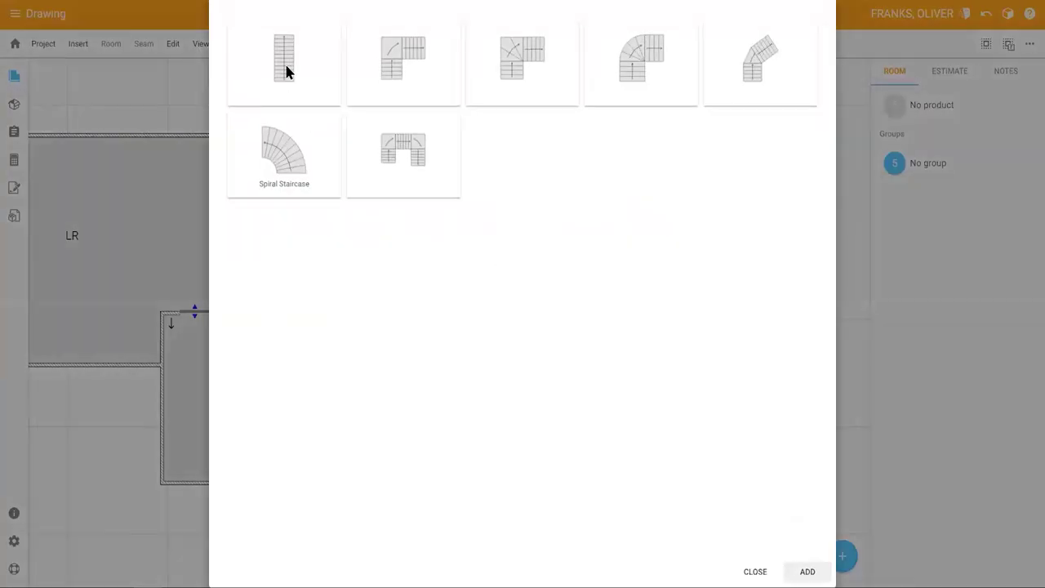
{"action": "left_click", "coordinate": [286, 72]}
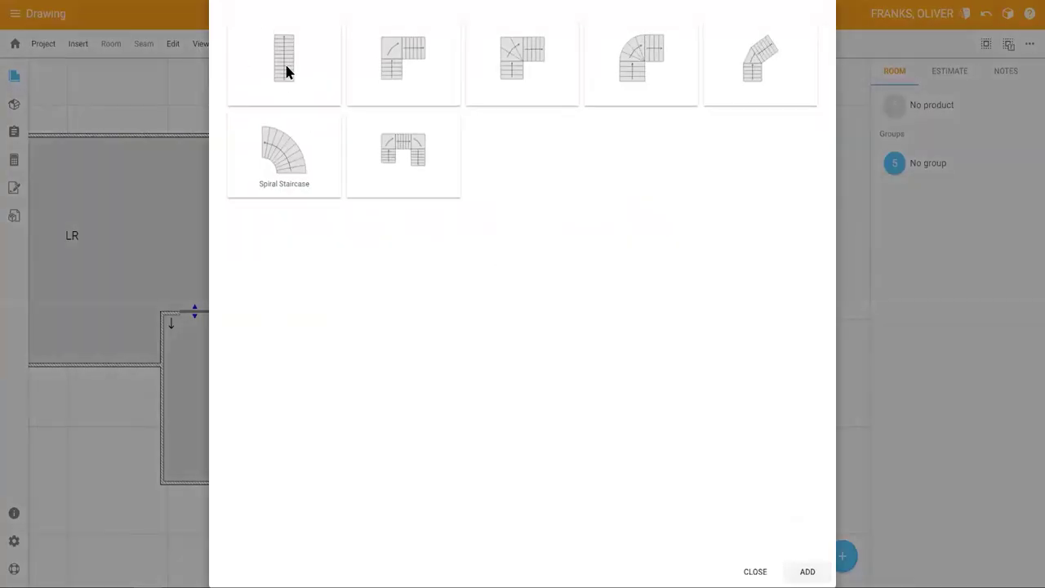
{"action": "left_click", "coordinate": [806, 574]}
{"action": "scroll", "coordinate": [526, 416], "scroll_direction": "up", "scroll_amount": 3}
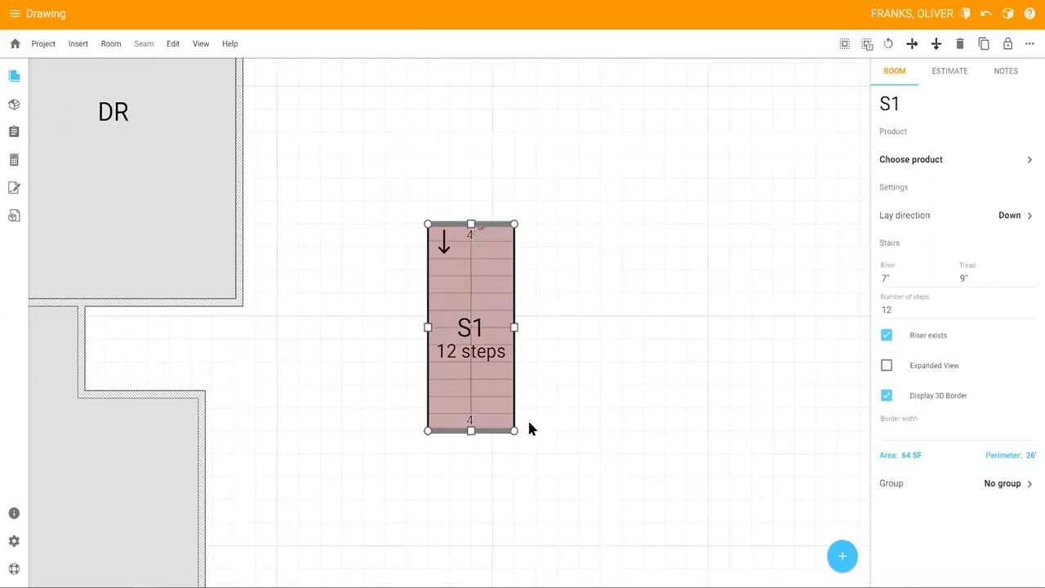
{"action": "scroll", "coordinate": [540, 404], "scroll_direction": "up", "scroll_amount": 2}
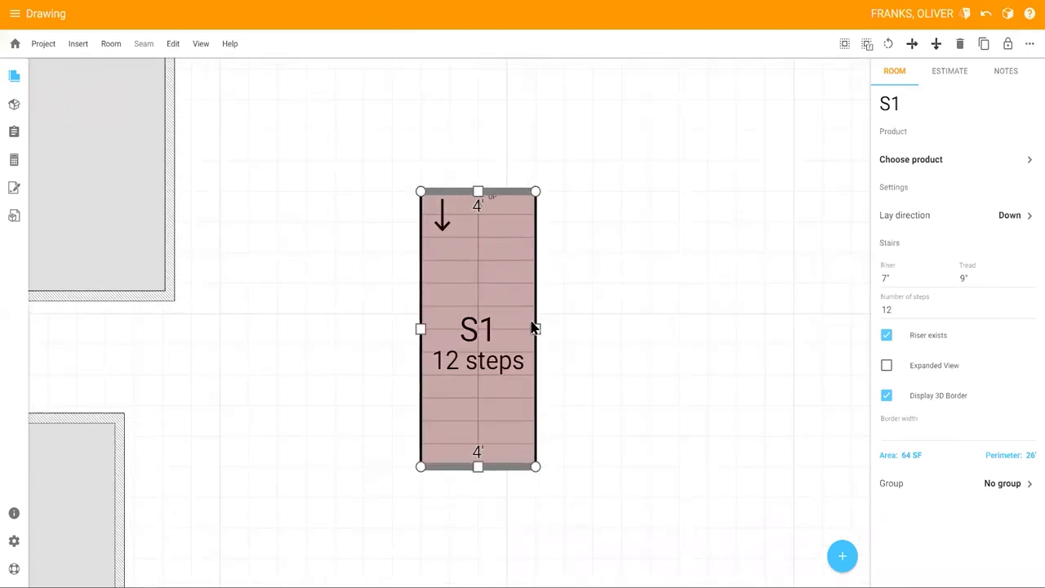
- Widen S1 to 6' with 8" risers, 12" treads and 8 steps
{"action": "left_click_drag", "start_coordinate": [552, 335], "coordinate": [575, 345]}
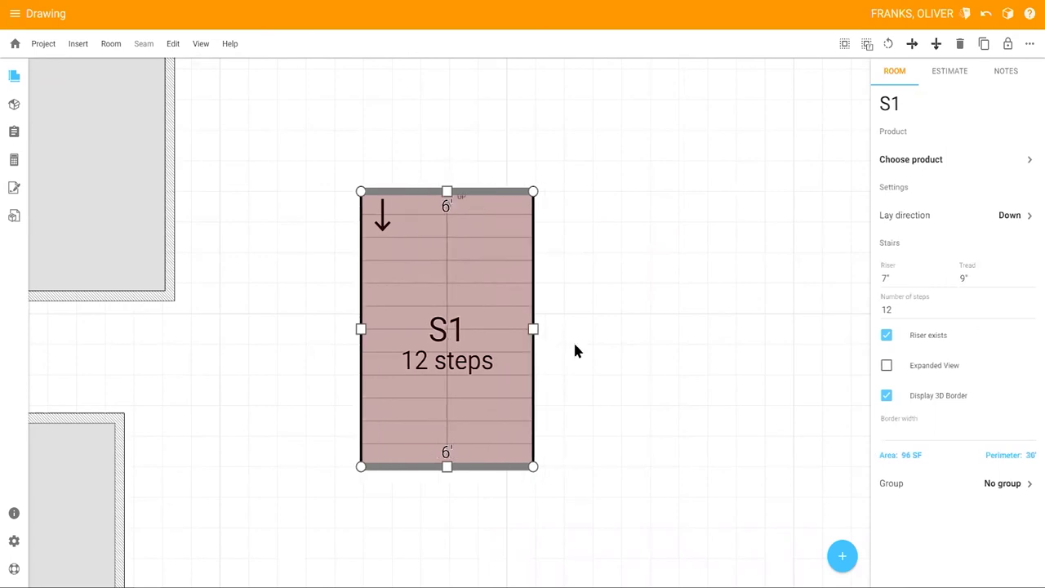
{"action": "left_click", "coordinate": [903, 280]}
{"action": "key", "text": "Tab"}
{"action": "key", "text": "Tab"}
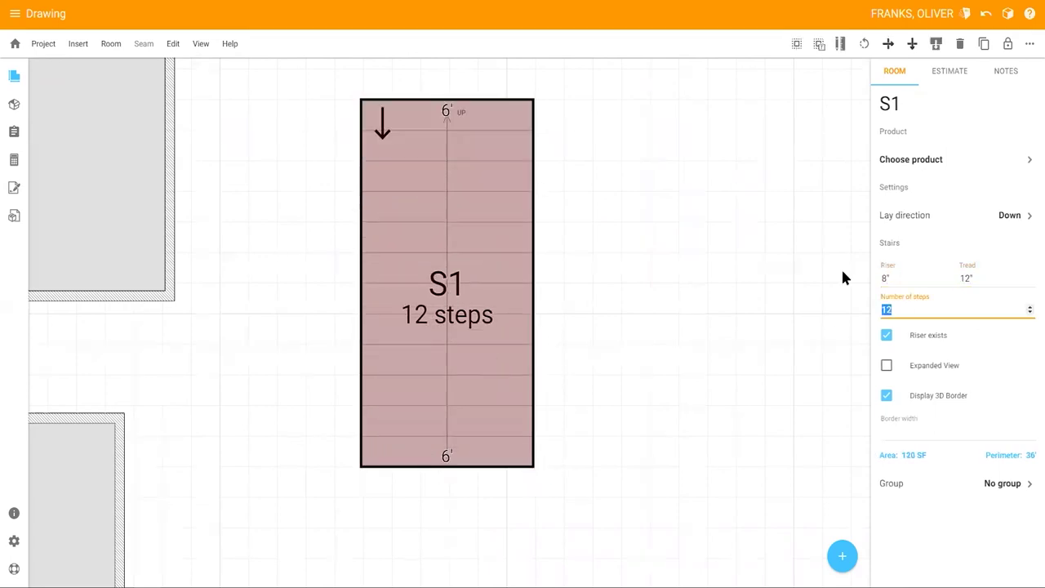
{"action": "key", "text": "Tab"}
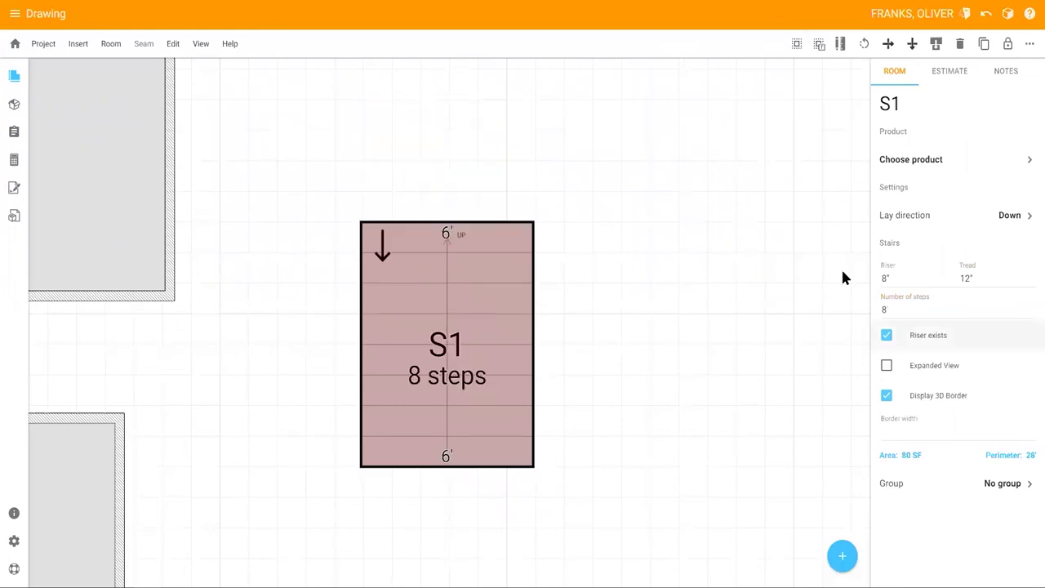
{"action": "scroll", "coordinate": [675, 344], "scroll_direction": "down", "scroll_amount": 5}
- Create a duplicate of the project named ALL LVP OPTION and save it
{"action": "left_click_drag", "start_coordinate": [390, 212], "coordinate": [732, 346]}
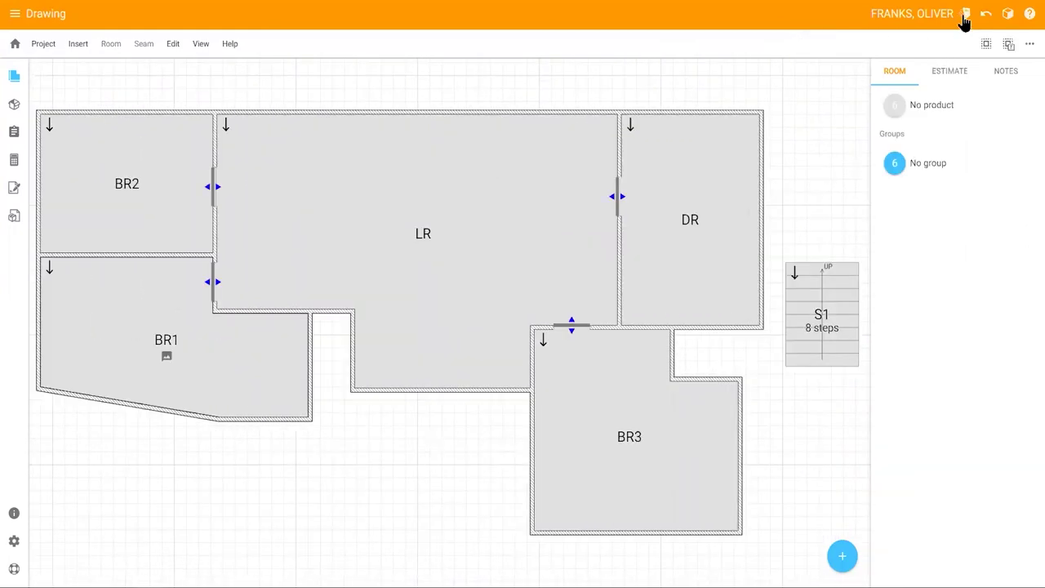
{"action": "left_click", "coordinate": [965, 17]}
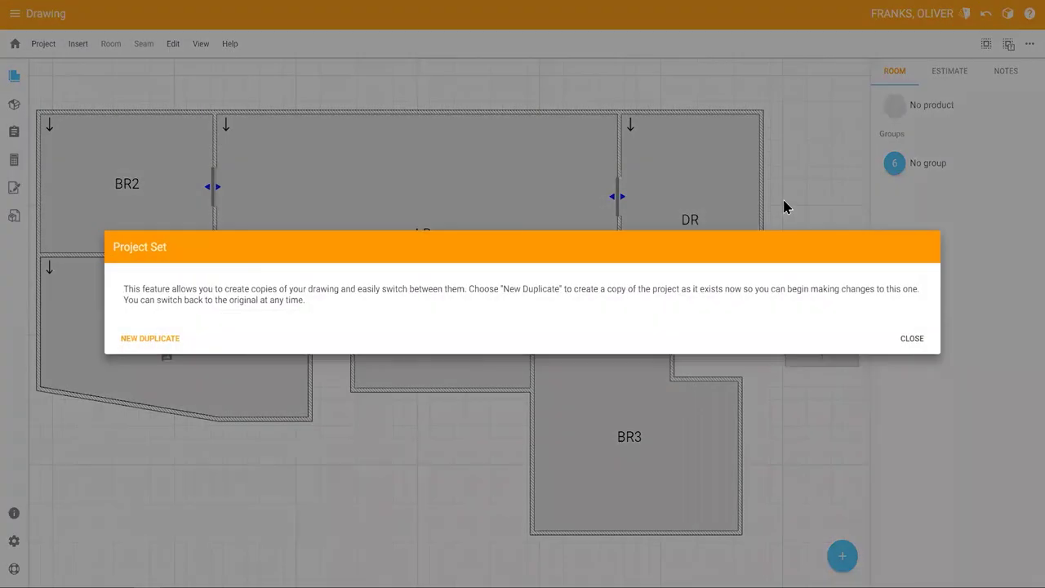
{"action": "left_click", "coordinate": [147, 339]}
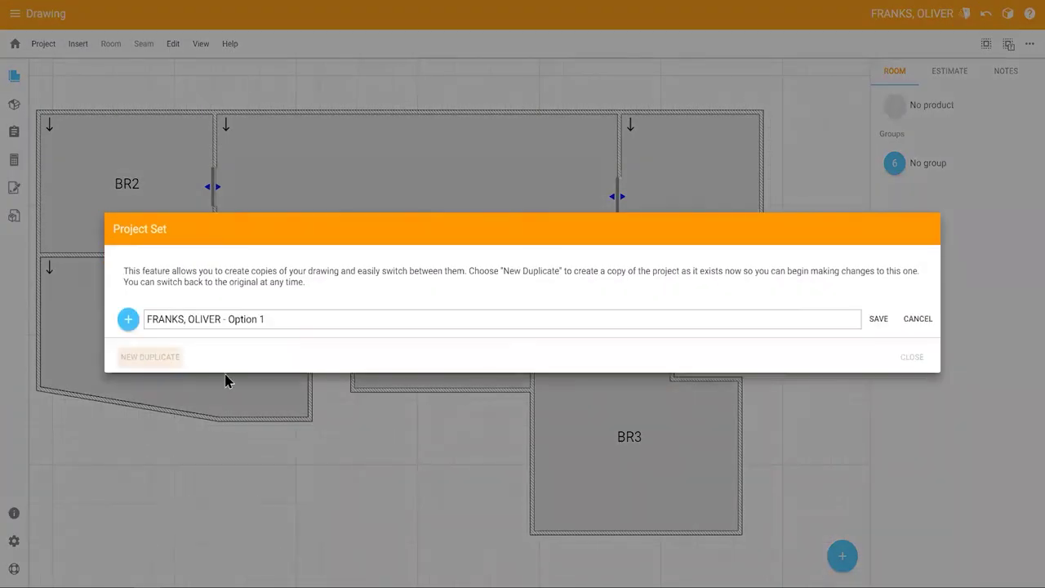
{"action": "left_click_drag", "start_coordinate": [227, 318], "coordinate": [401, 320]}
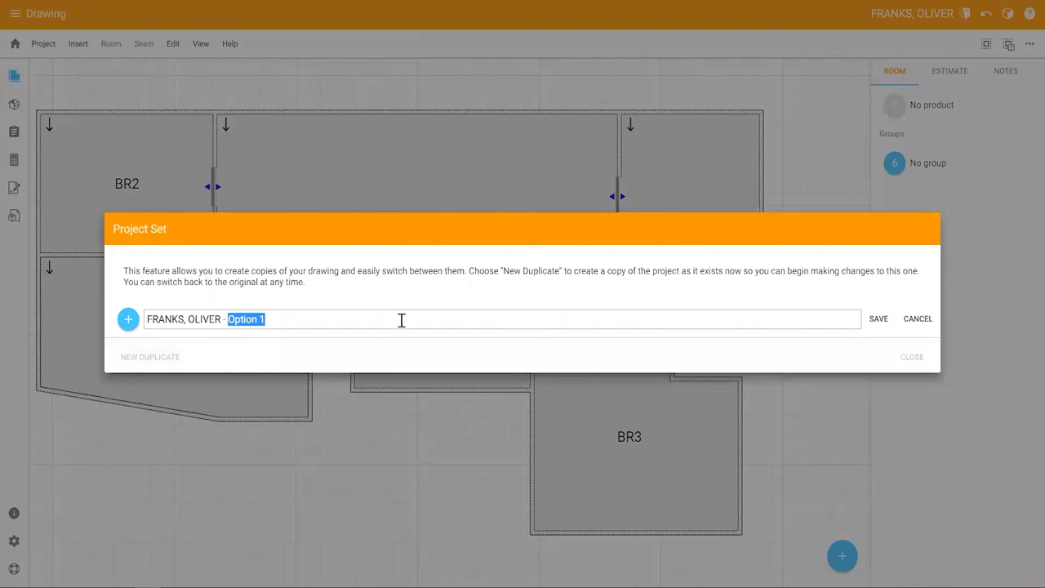
{"action": "type", "text": "ALL LVP OPTI"}
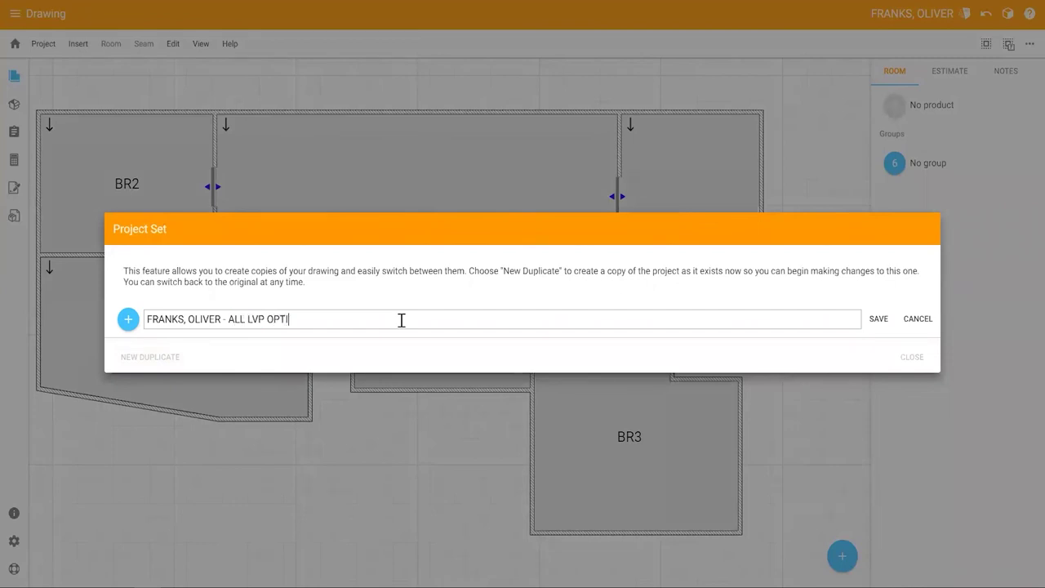
{"action": "type", "text": "ON"}
{"action": "left_click", "coordinate": [874, 319]}
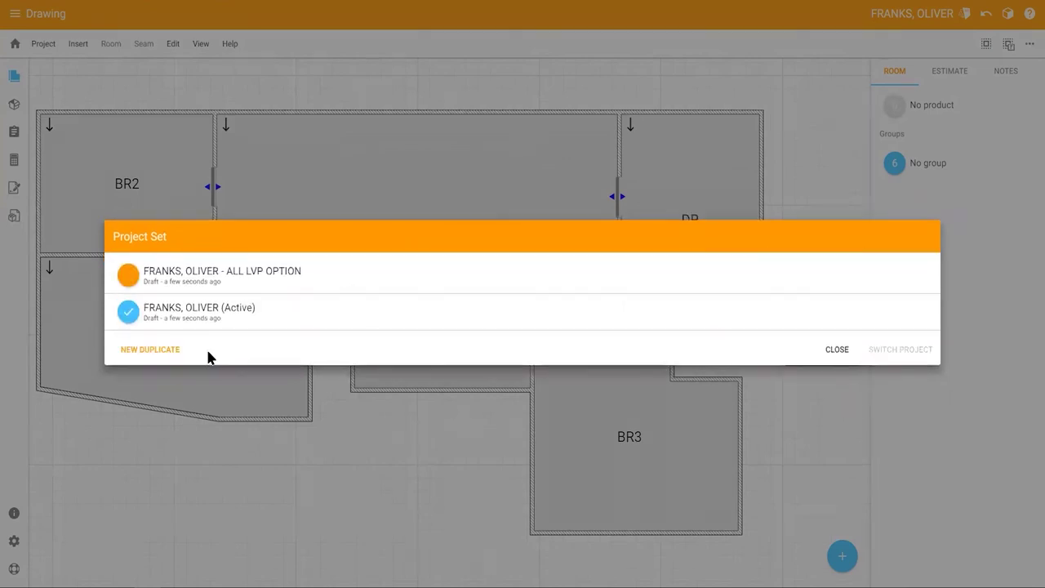
- Create a second duplicate named CARPET/LVP OPTION, save it, and select it in the list
{"action": "left_click", "coordinate": [159, 360]}
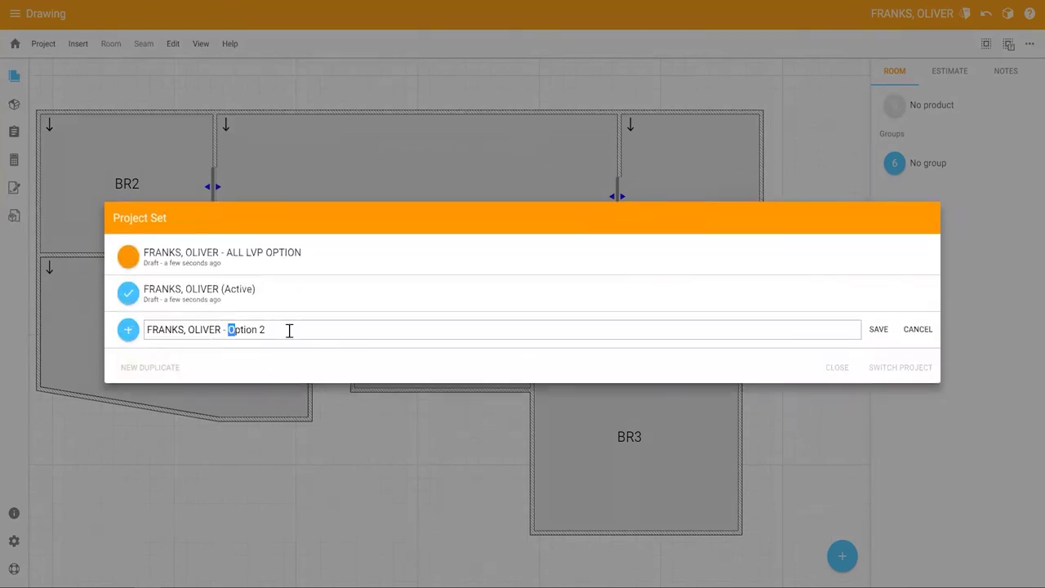
{"action": "left_click_drag", "start_coordinate": [289, 330], "coordinate": [331, 335]}
{"action": "type", "text": "CARPET/LVP OPTION"}
{"action": "left_click", "coordinate": [879, 330]}
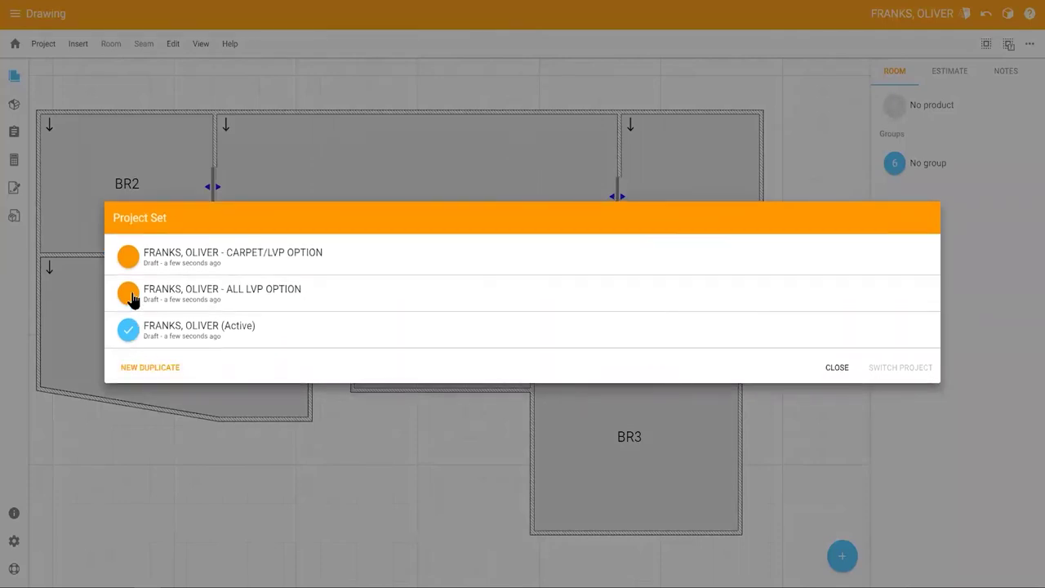
{"action": "left_click", "coordinate": [128, 259]}
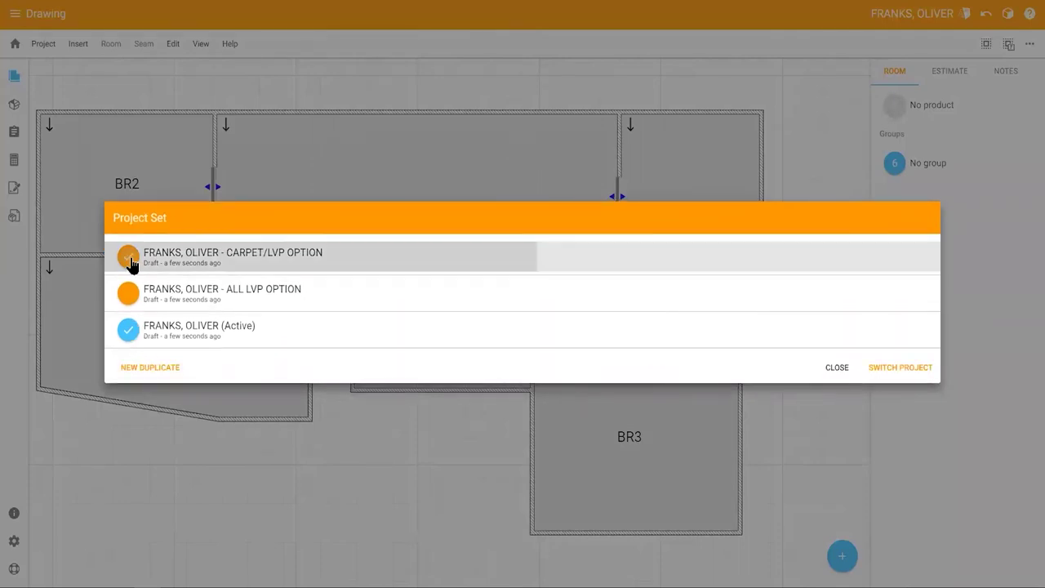
- Switch to the CARPET/LVP OPTION copy and select bedrooms BR2, BR1 and BR3
{"action": "left_click", "coordinate": [902, 369]}
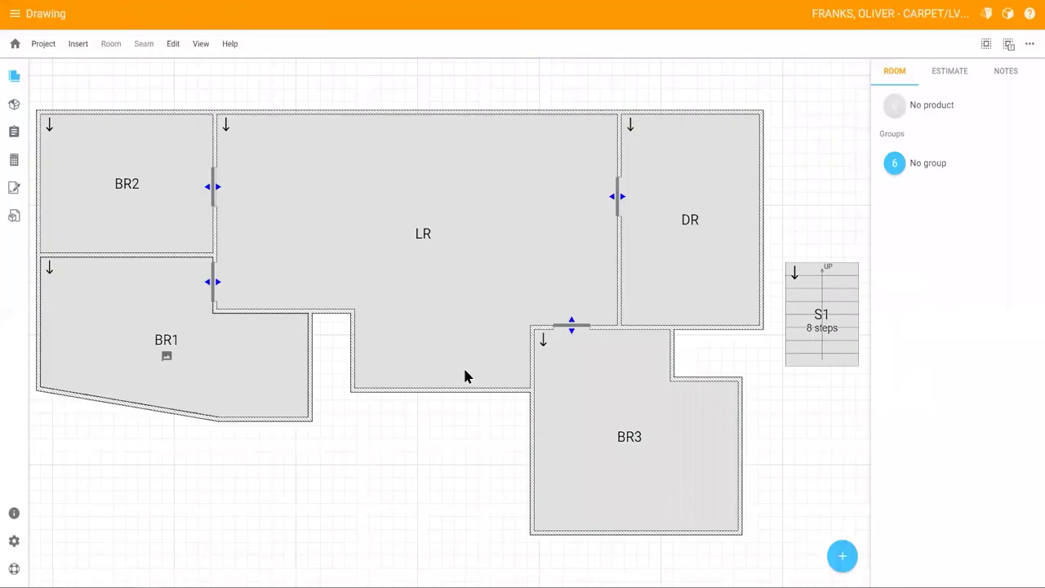
{"action": "left_click", "coordinate": [139, 207]}
{"action": "left_click", "coordinate": [161, 355], "text": "shift"}
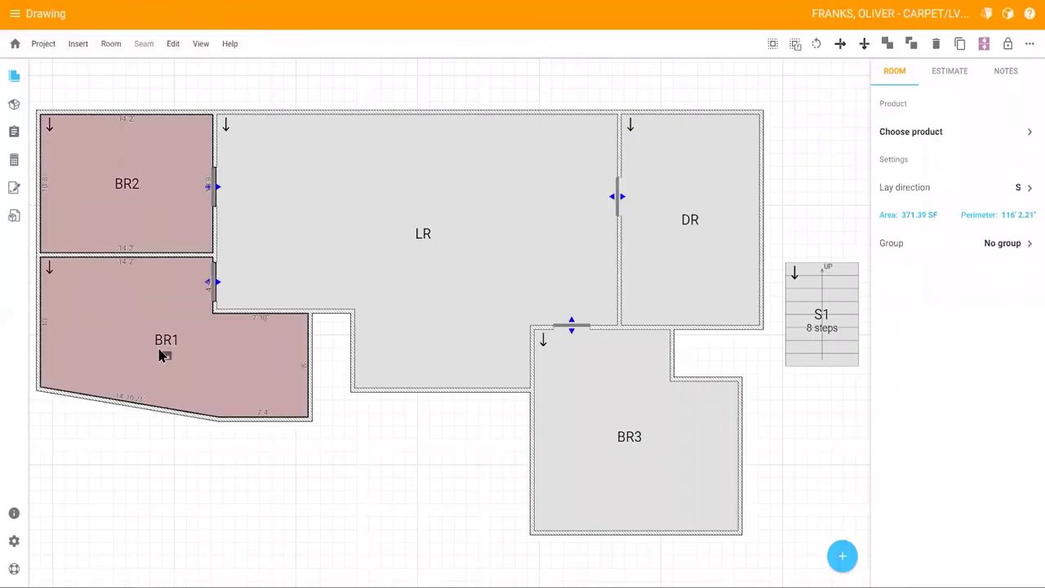
{"action": "left_click", "coordinate": [627, 478], "text": "shift"}
- Assign the selected bedrooms ADAMS - 700R5 carpet in CROCE from the 01 - CARPET category
{"action": "left_click", "coordinate": [924, 134]}
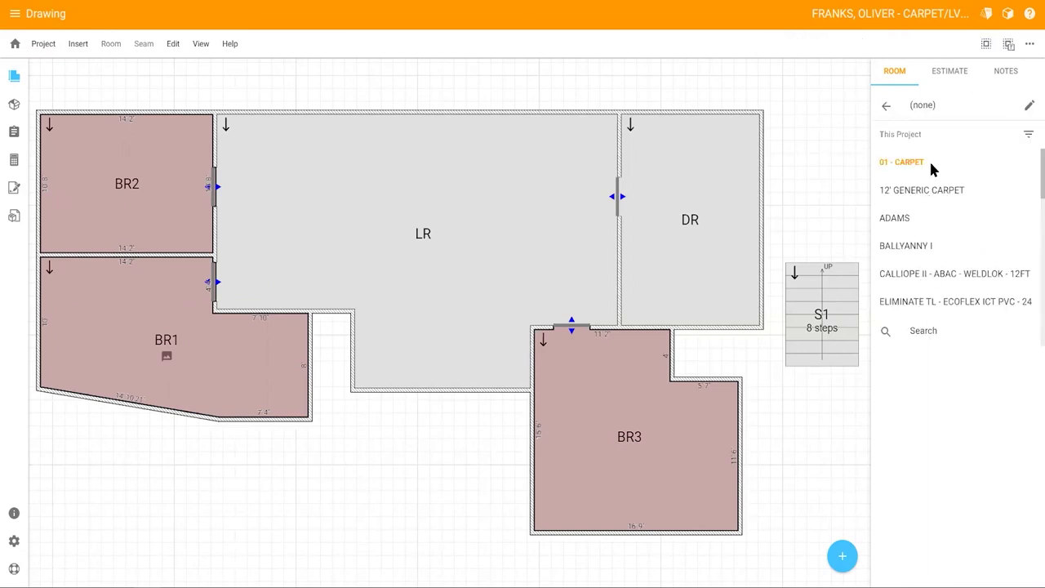
{"action": "left_click", "coordinate": [930, 342]}
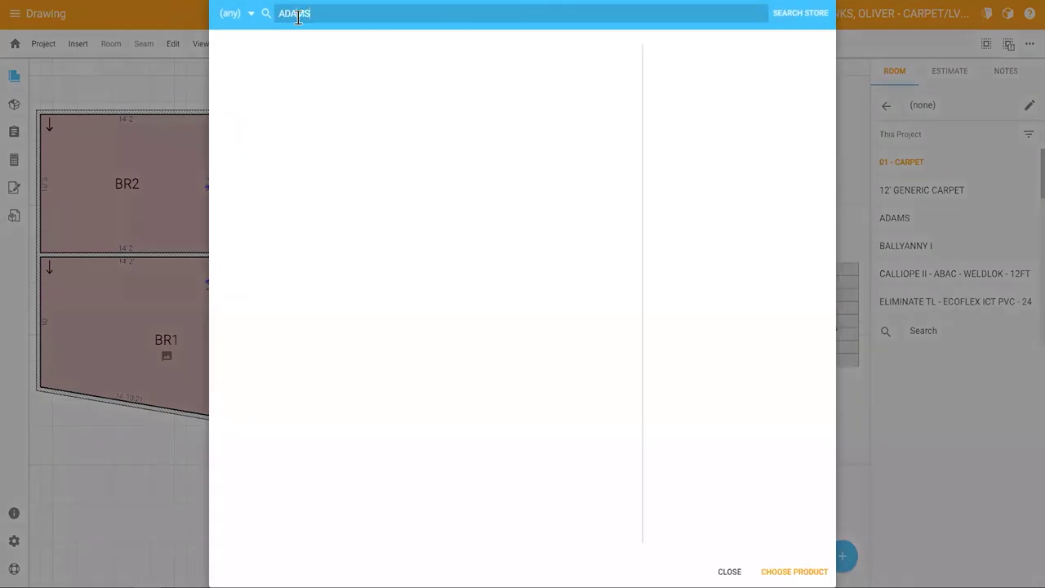
{"action": "left_click", "coordinate": [258, 17]}
{"action": "left_click", "coordinate": [257, 42]}
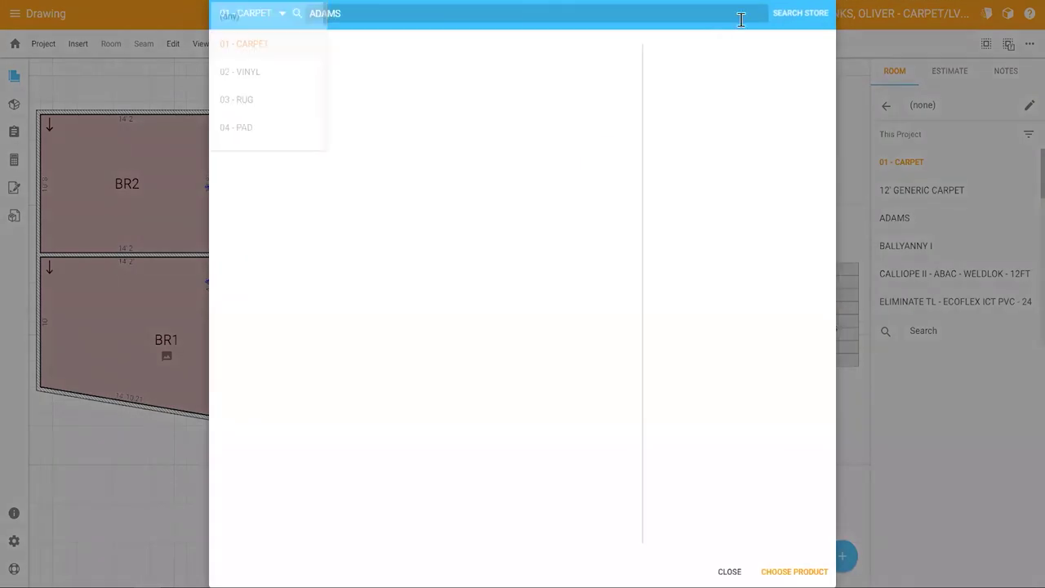
{"action": "left_click", "coordinate": [804, 18]}
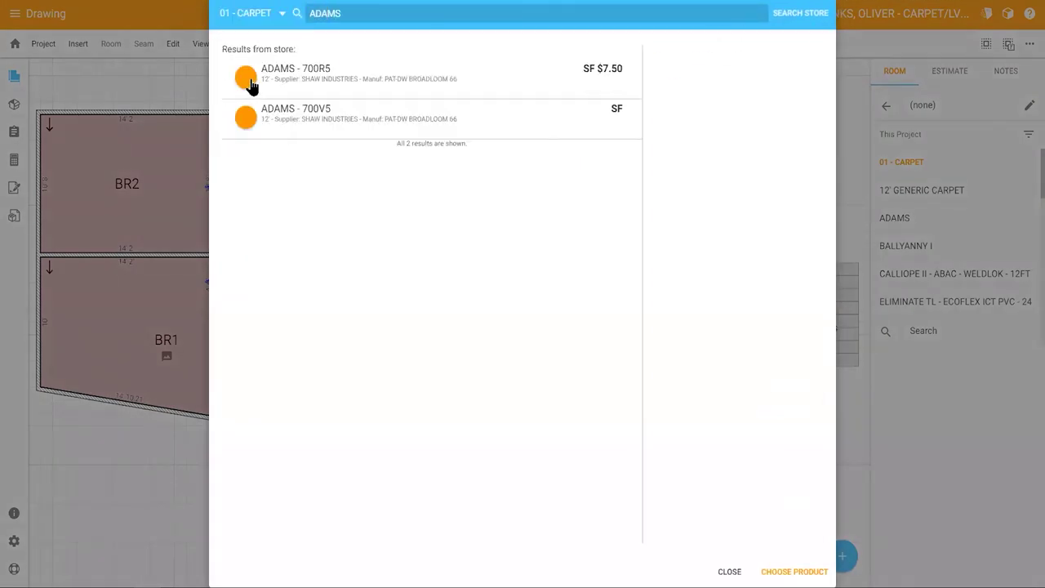
{"action": "left_click", "coordinate": [248, 81]}
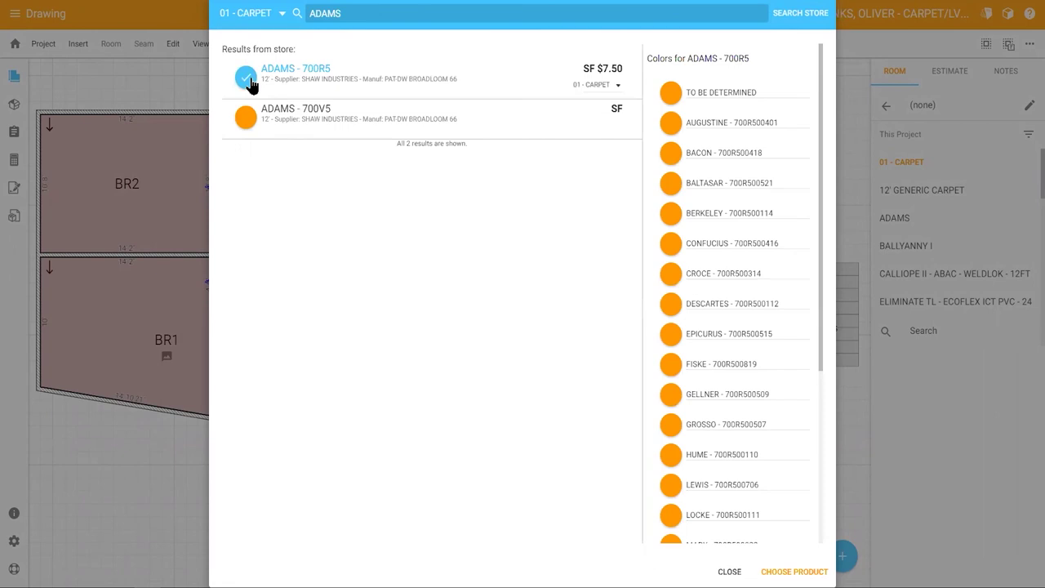
{"action": "left_click", "coordinate": [671, 275]}
{"action": "left_click", "coordinate": [788, 569]}
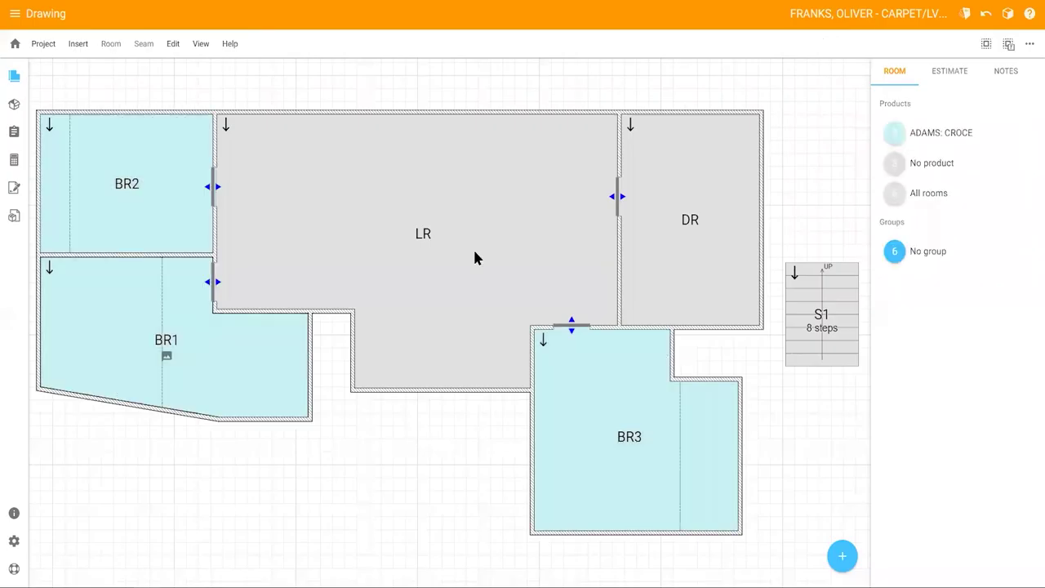
- Floor rooms LR and DR with RUTLEDGE II PLU laminate in BROOKDALE WALNT
{"action": "left_click", "coordinate": [465, 221]}
{"action": "left_click", "coordinate": [700, 243], "text": "shift"}
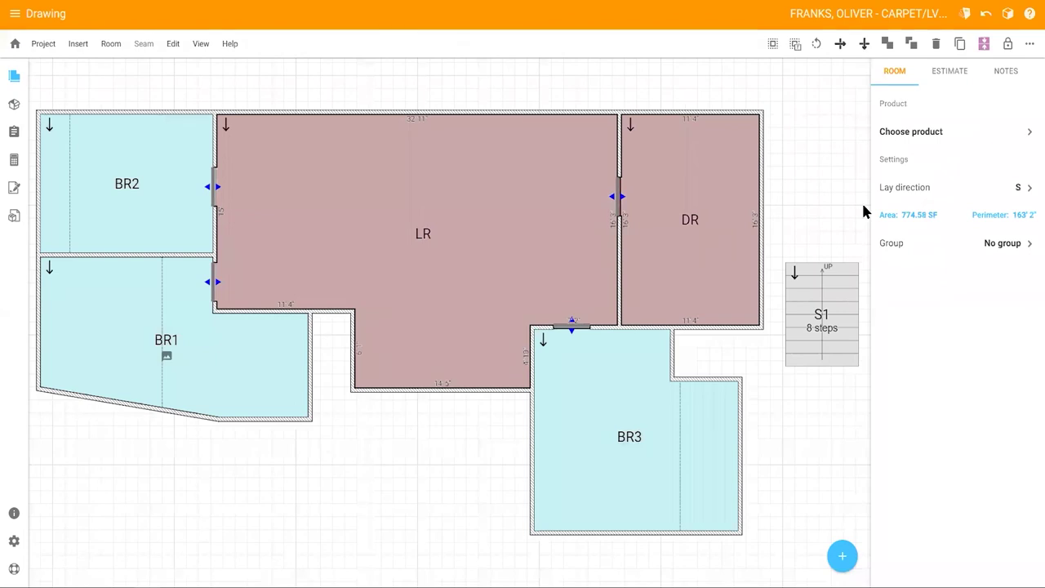
{"action": "left_click", "coordinate": [913, 135]}
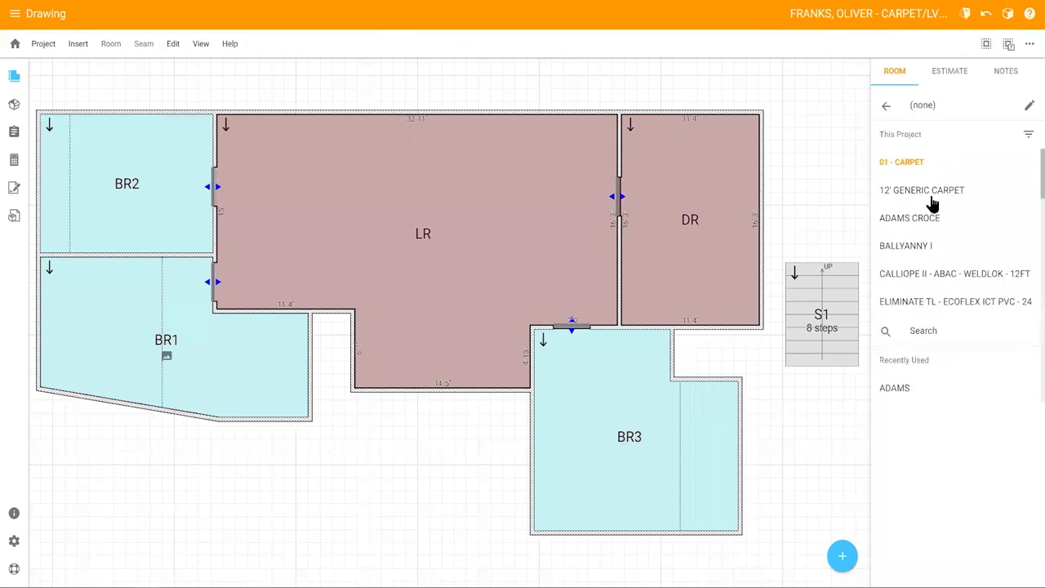
{"action": "left_click", "coordinate": [923, 337]}
{"action": "type", "text": "RUTLEDGE"}
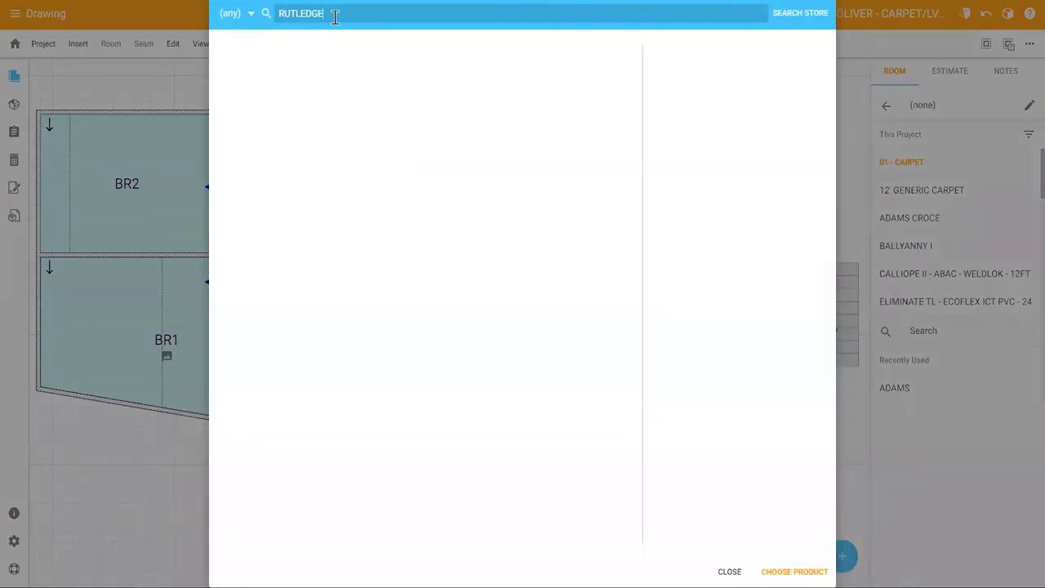
{"action": "key", "text": "Return"}
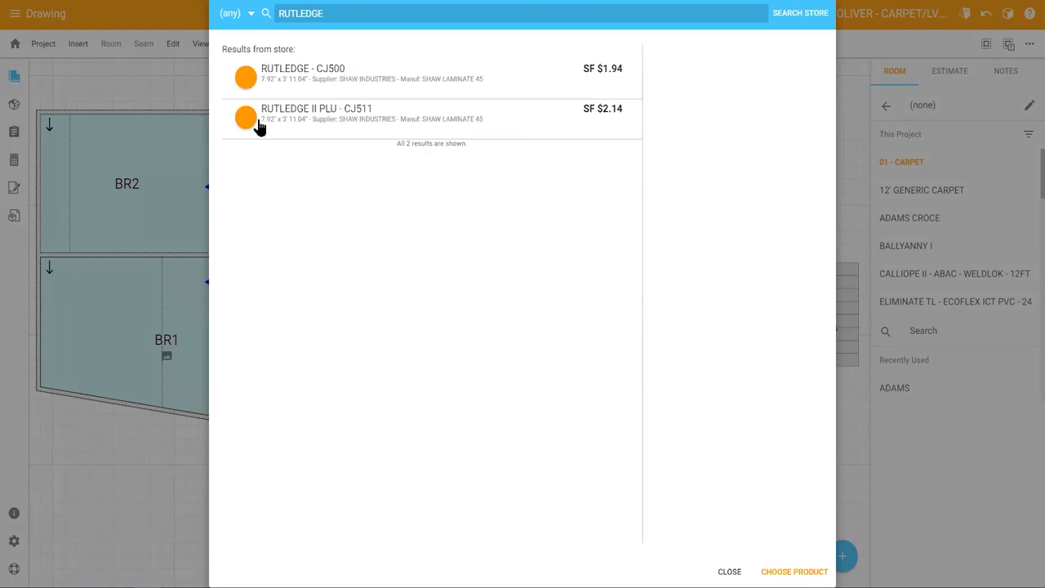
{"action": "left_click", "coordinate": [255, 124]}
{"action": "left_click", "coordinate": [671, 244]}
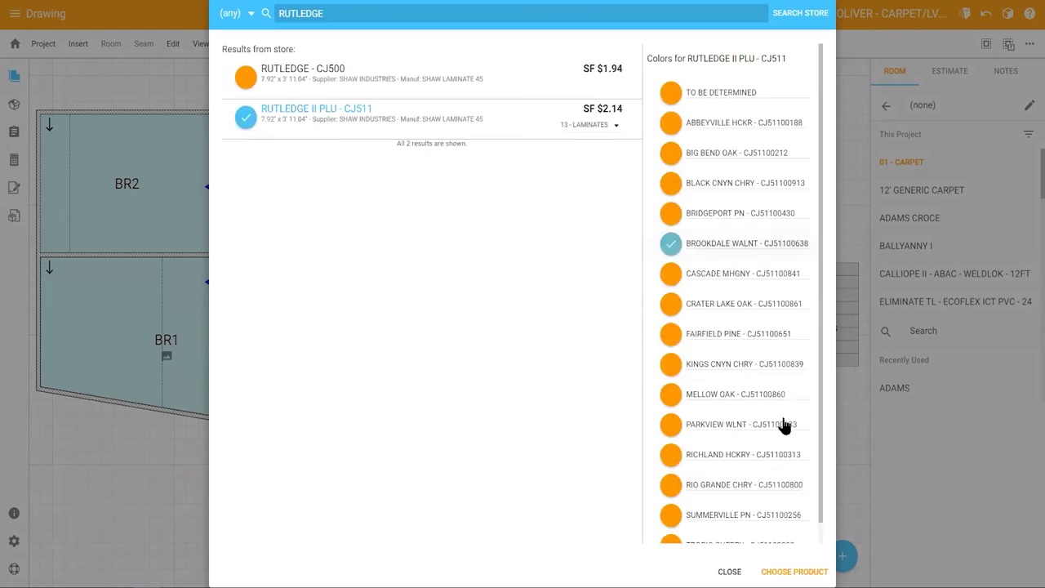
{"action": "left_click", "coordinate": [794, 573]}
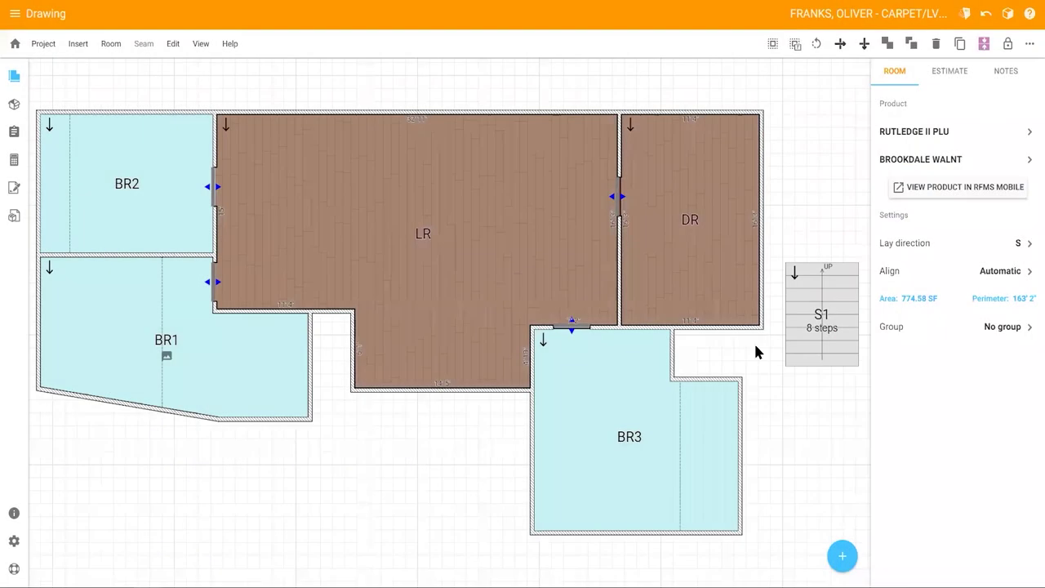
{"action": "left_click", "coordinate": [761, 349]}
- Give stair S1 the ADAMS carpet in CROCE colour
{"action": "left_click", "coordinate": [821, 326]}
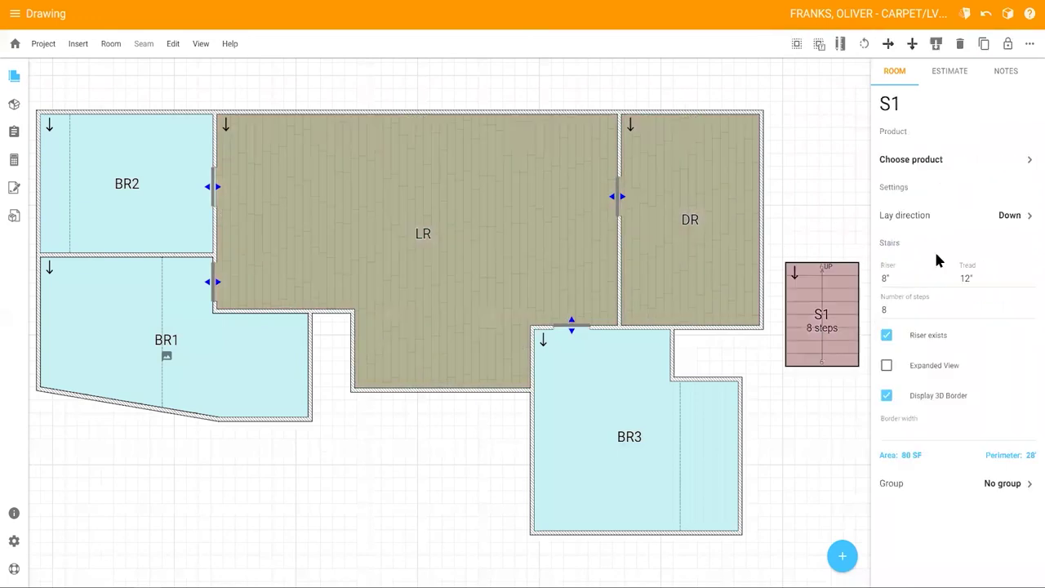
{"action": "left_click", "coordinate": [938, 162]}
{"action": "left_click", "coordinate": [903, 417]}
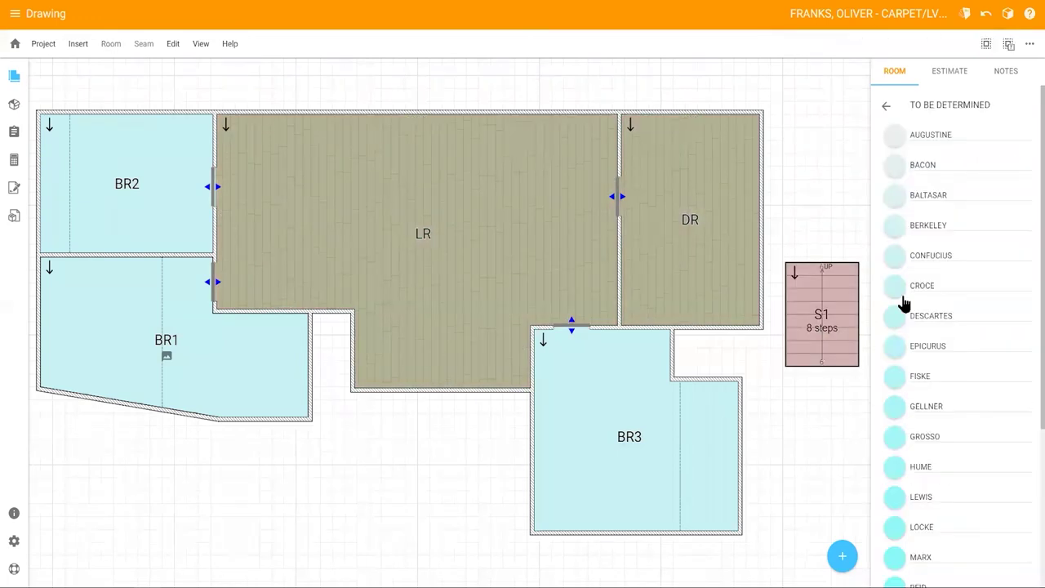
{"action": "left_click", "coordinate": [903, 286]}
{"action": "left_click", "coordinate": [820, 199]}
- Add 7% extra waste to the Rutledge laminate estimate, raising it to 865.92 SF and 41 boxes
{"action": "left_click", "coordinate": [700, 262]}
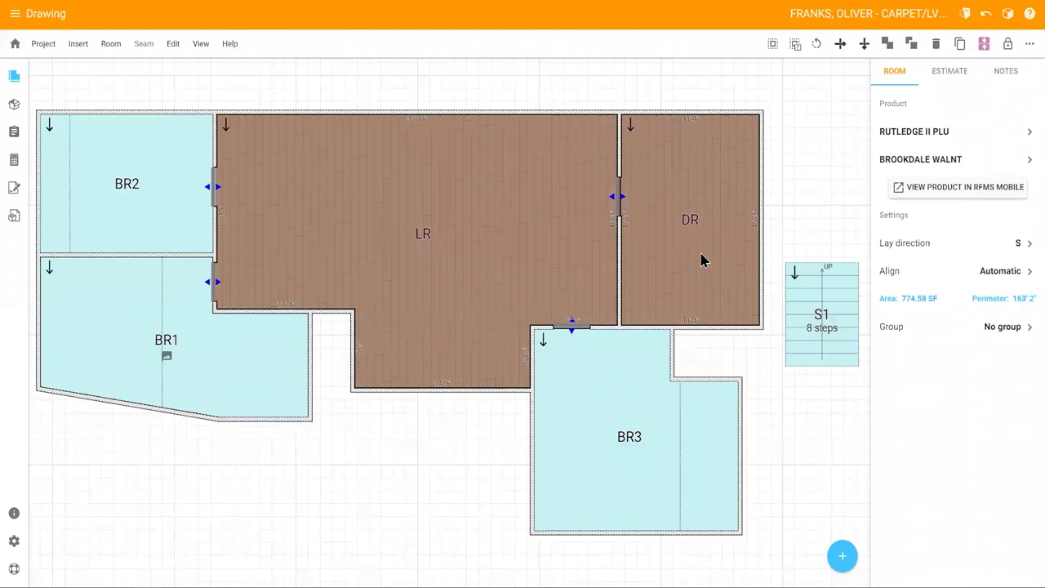
{"action": "left_click", "coordinate": [952, 72]}
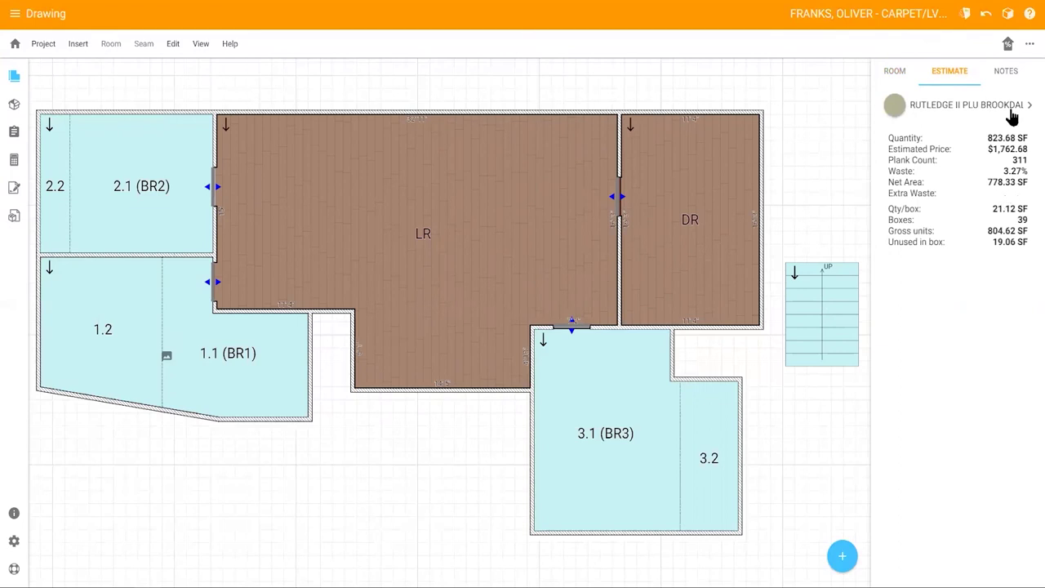
{"action": "left_click", "coordinate": [1008, 45]}
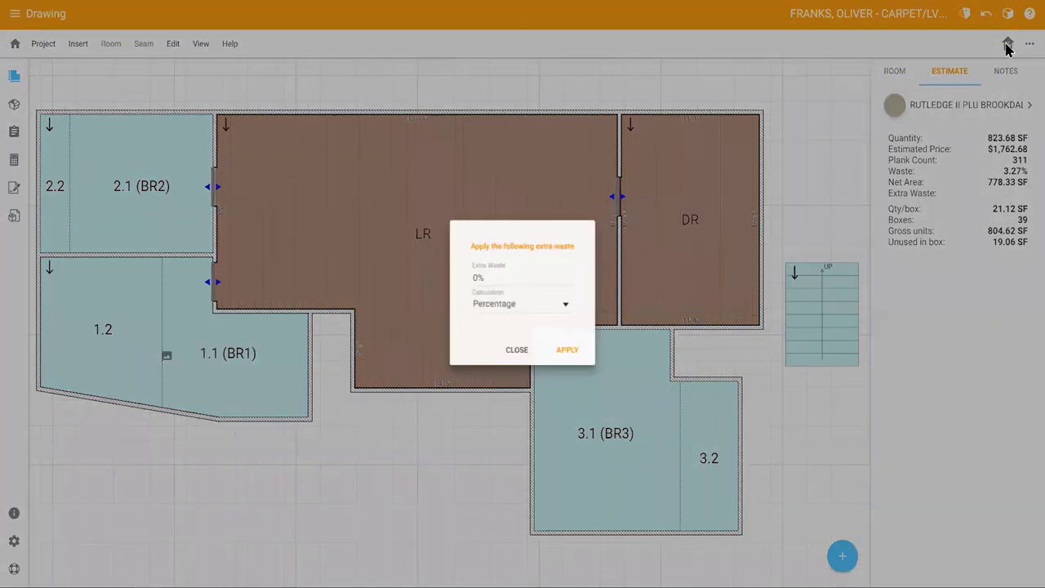
{"action": "left_click", "coordinate": [519, 273]}
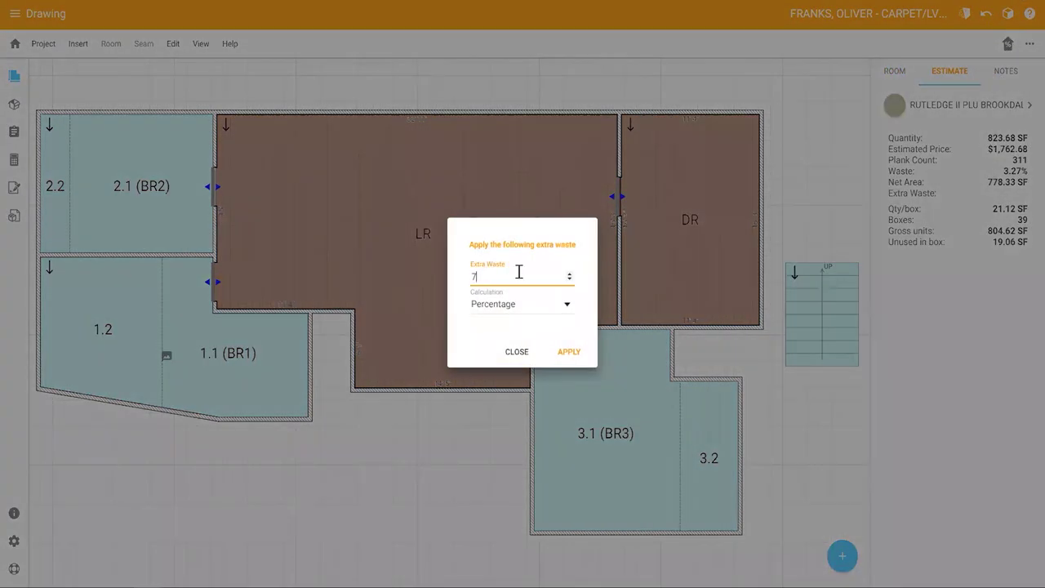
{"action": "left_click", "coordinate": [571, 356]}
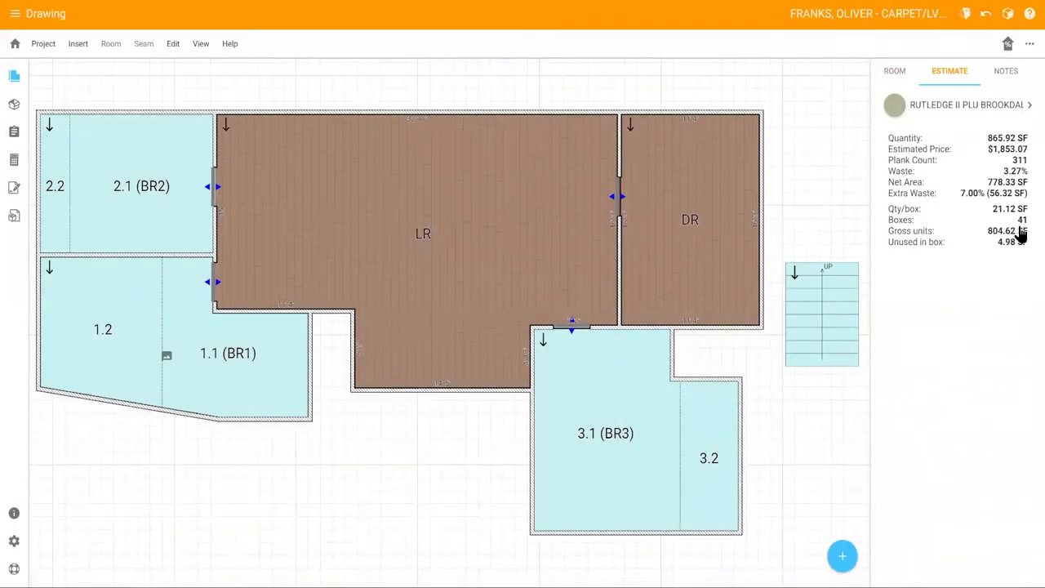
{"action": "left_click", "coordinate": [896, 74]}
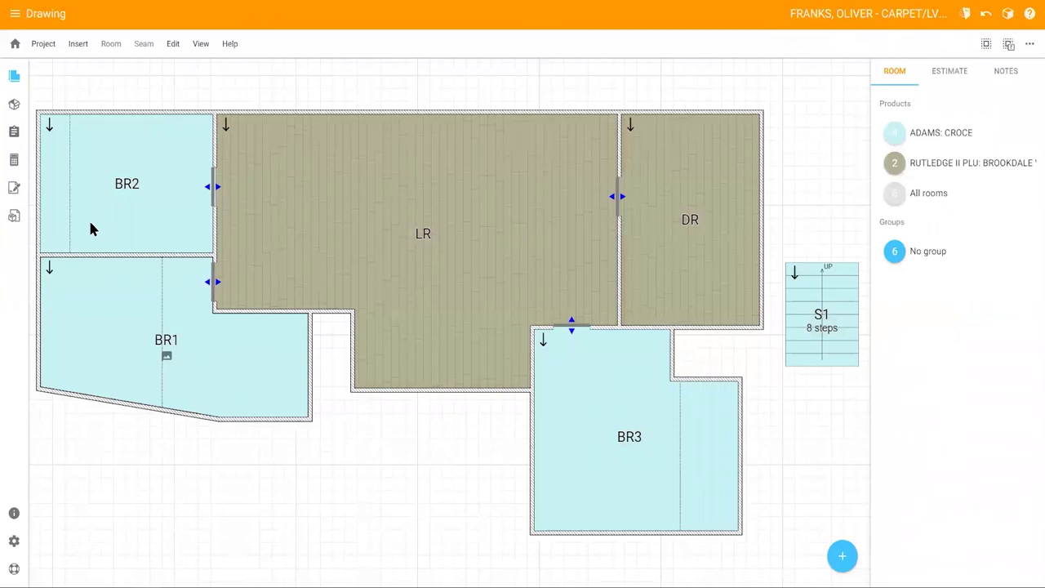
{"action": "left_click", "coordinate": [98, 209]}
{"action": "left_click", "coordinate": [951, 72]}
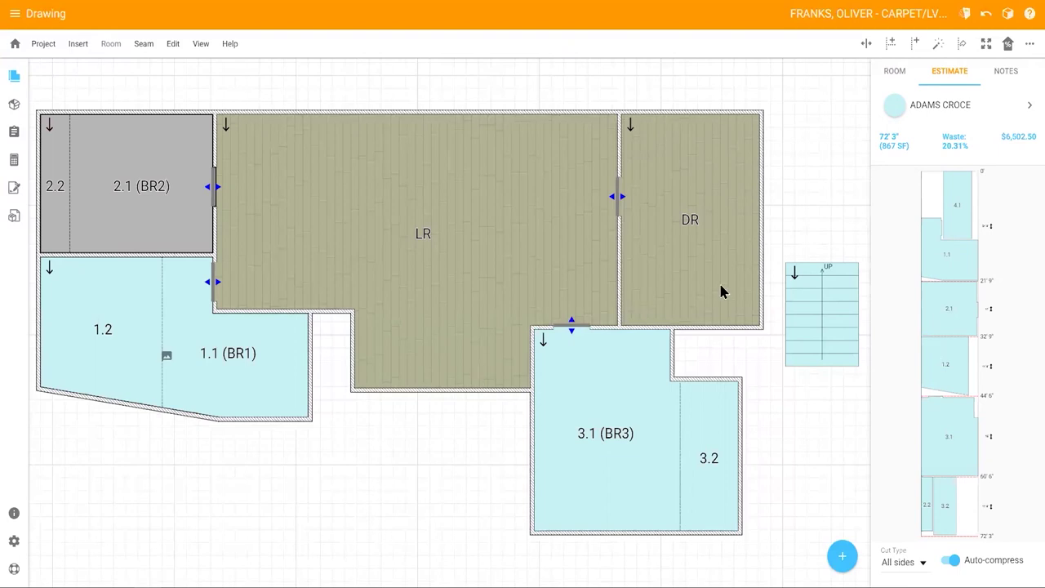
{"action": "left_click", "coordinate": [894, 73]}
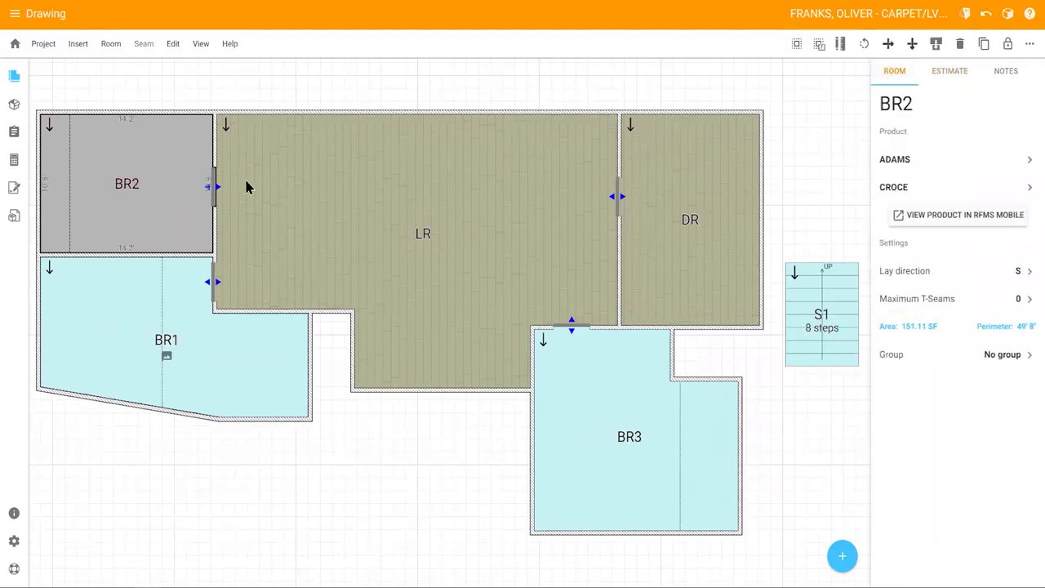
{"action": "left_click", "coordinate": [187, 92]}
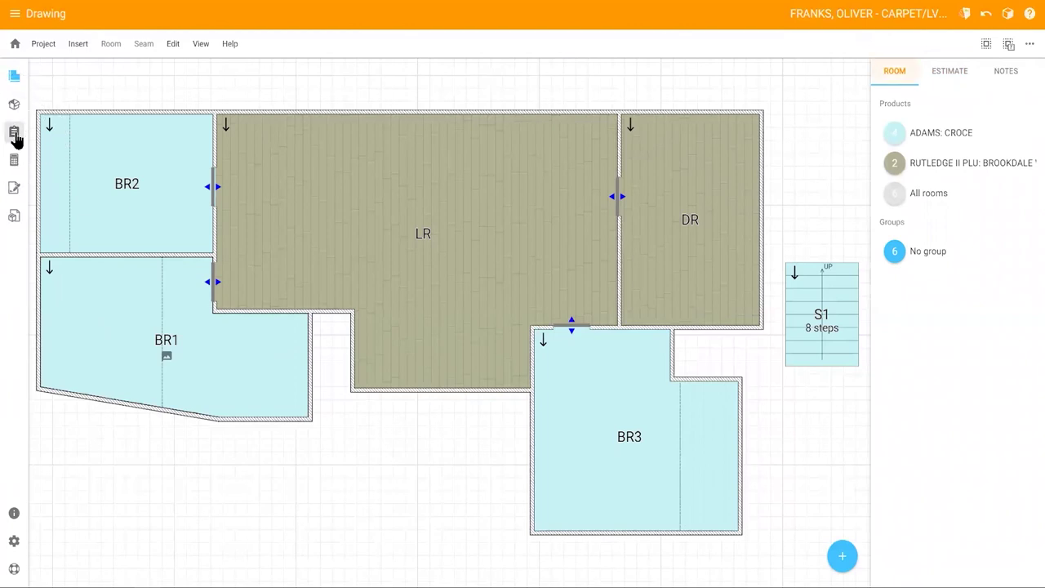
{"action": "left_click", "coordinate": [16, 141]}
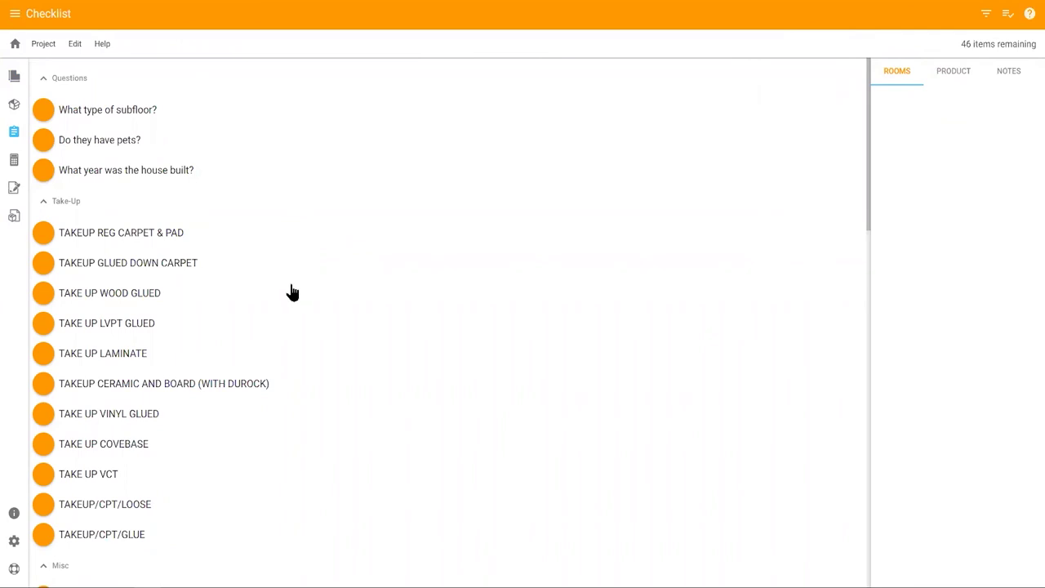
- Mark TAKEUP REG CARPET & PAD as needed for BR1, BR2 and BR3, then collapse the Take-Up section
{"action": "left_click", "coordinate": [44, 233]}
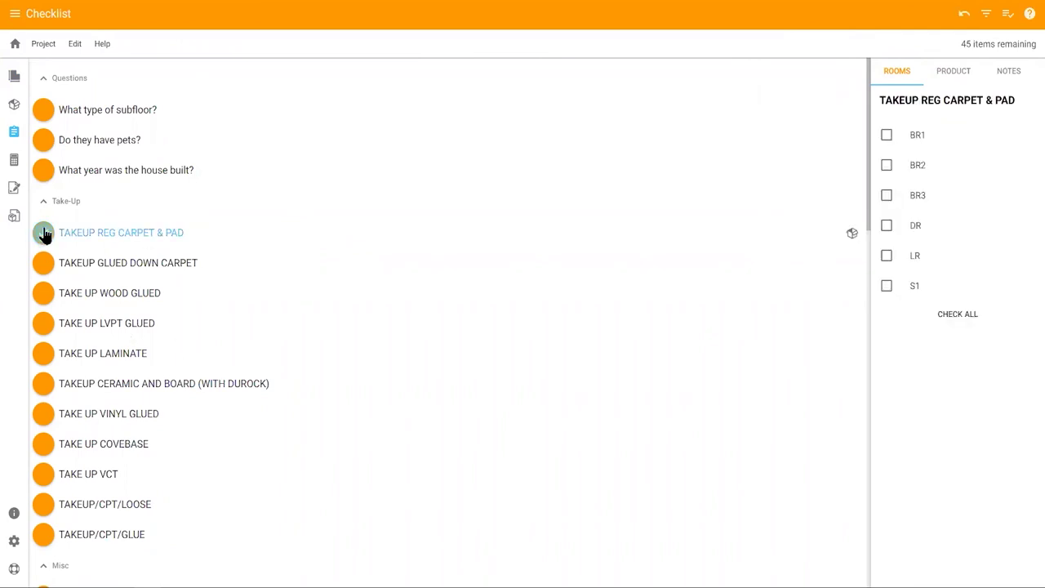
{"action": "left_click", "coordinate": [887, 136]}
{"action": "left_click", "coordinate": [887, 166]}
{"action": "left_click", "coordinate": [887, 197]}
{"action": "left_click", "coordinate": [956, 75]}
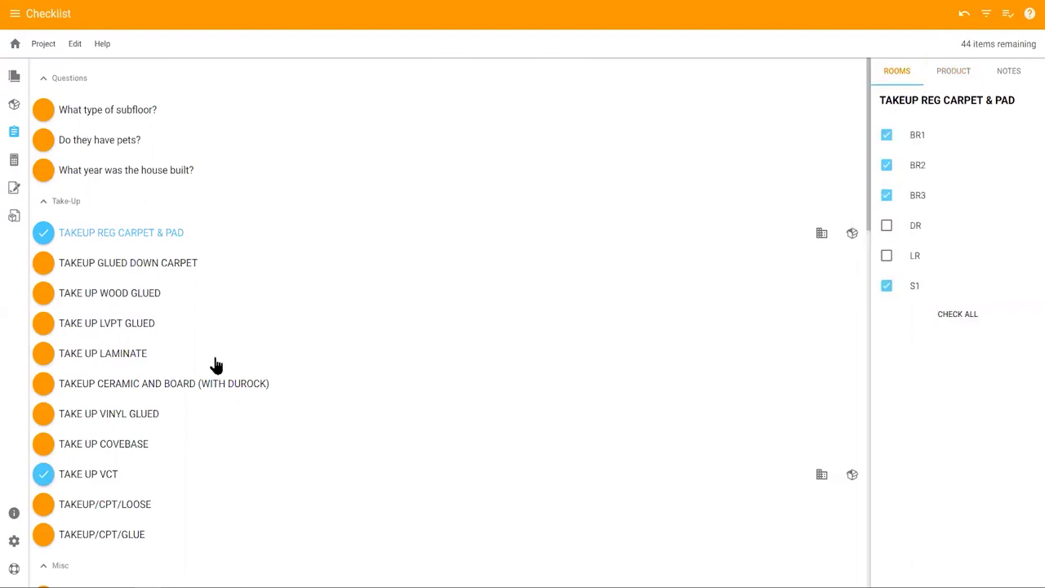
{"action": "left_click", "coordinate": [71, 202]}
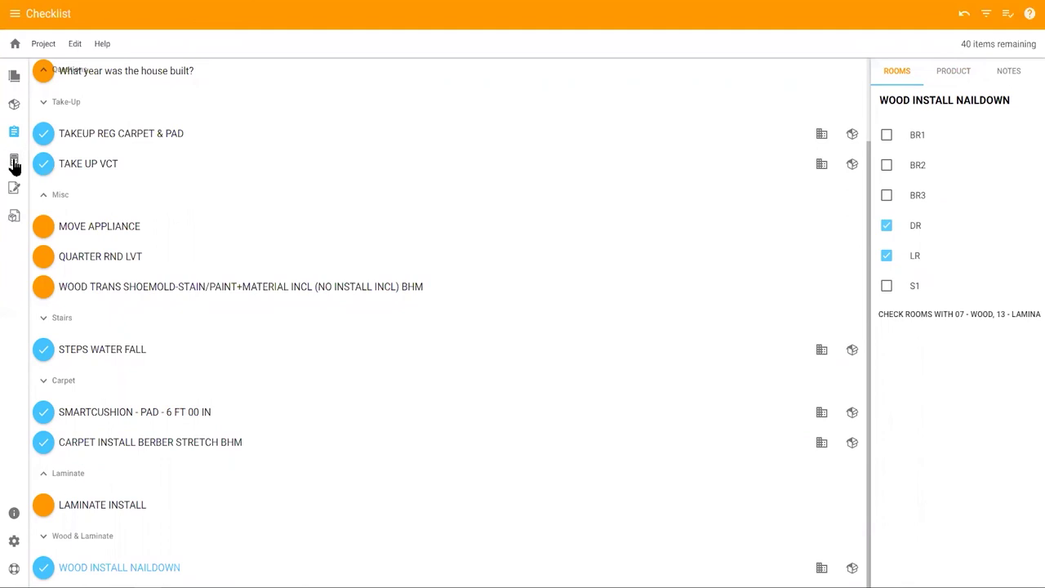
{"action": "left_click", "coordinate": [14, 161]}
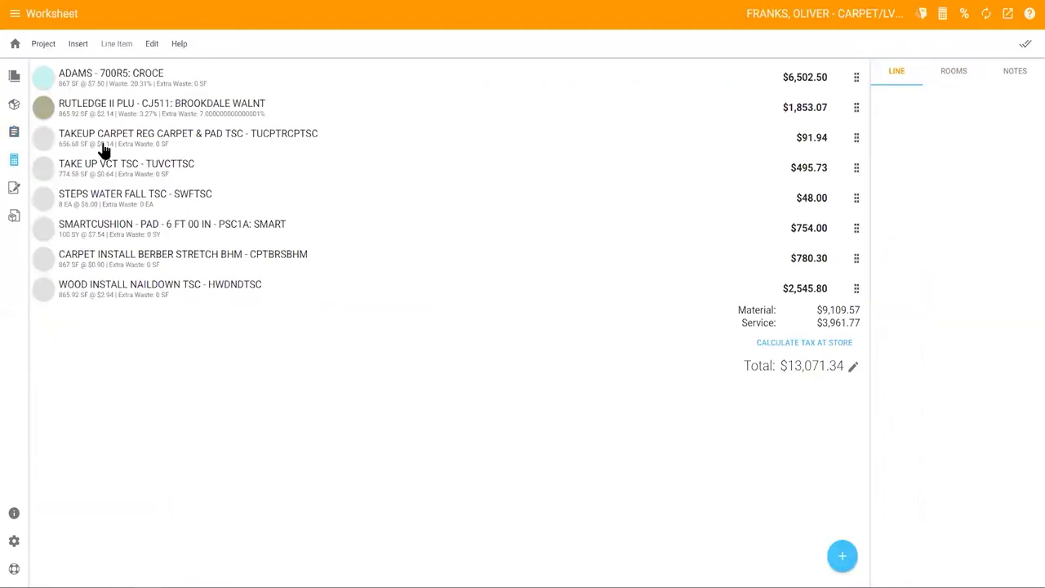
- Apply the BUILDER price level to all worksheet lines, starting from the ADAMS - 700R5 line
{"action": "left_click", "coordinate": [45, 82]}
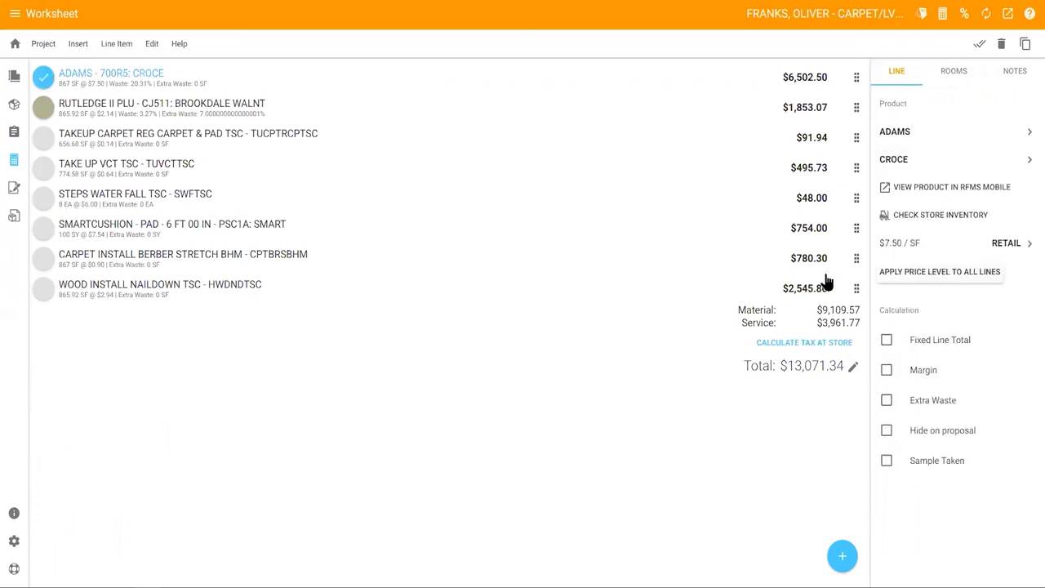
{"action": "left_click", "coordinate": [925, 247]}
{"action": "left_click", "coordinate": [926, 248]}
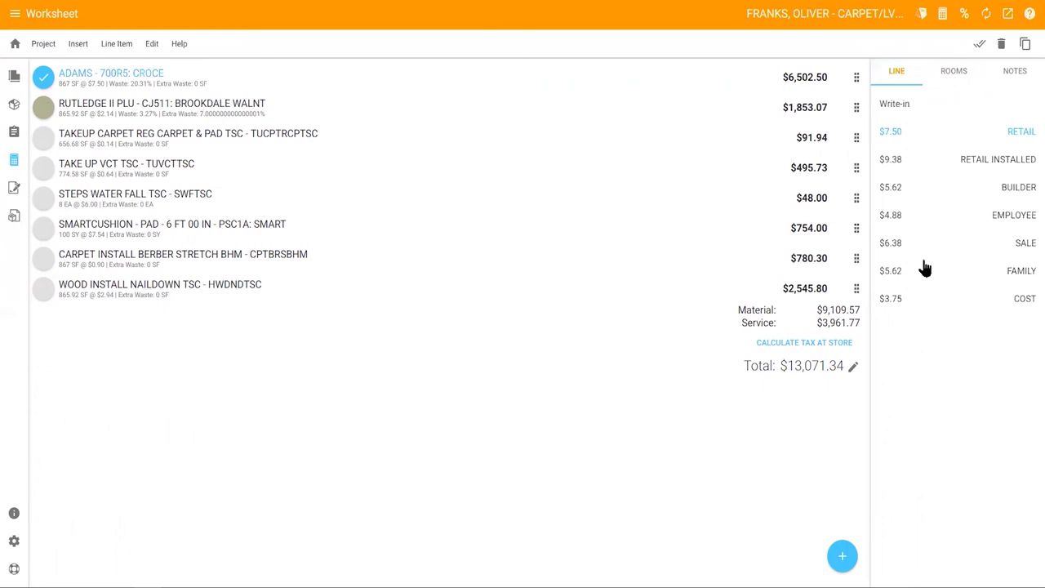
{"action": "left_click", "coordinate": [905, 110]}
{"action": "left_click", "coordinate": [905, 110]}
{"action": "left_click", "coordinate": [44, 77]}
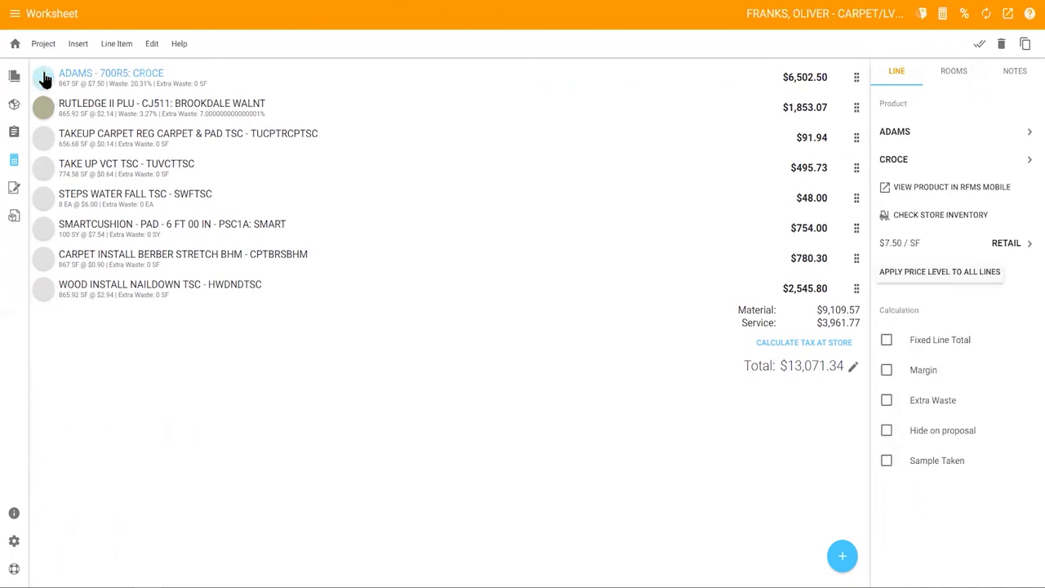
{"action": "left_click", "coordinate": [44, 77]}
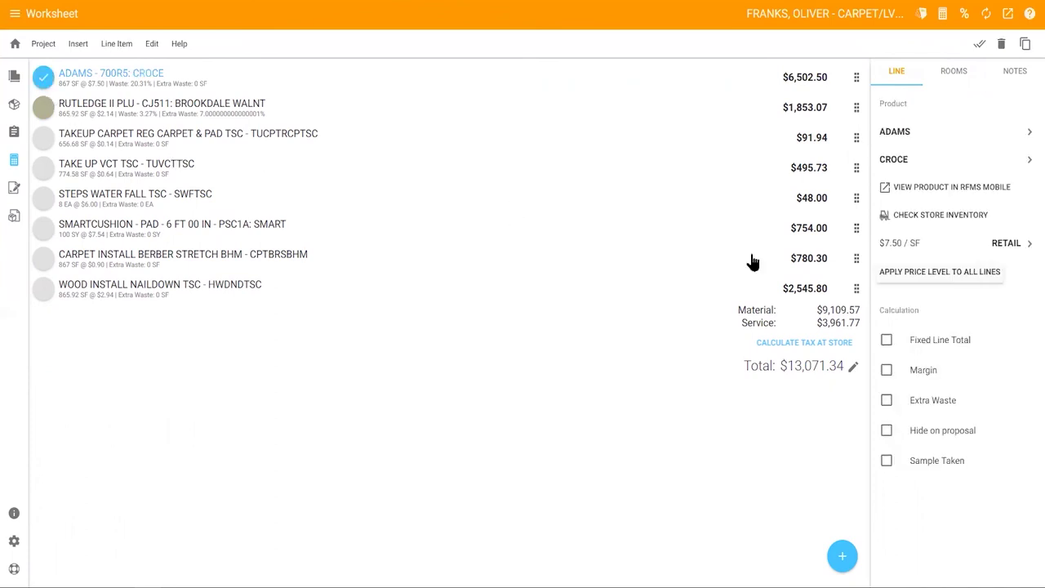
{"action": "left_click", "coordinate": [931, 278]}
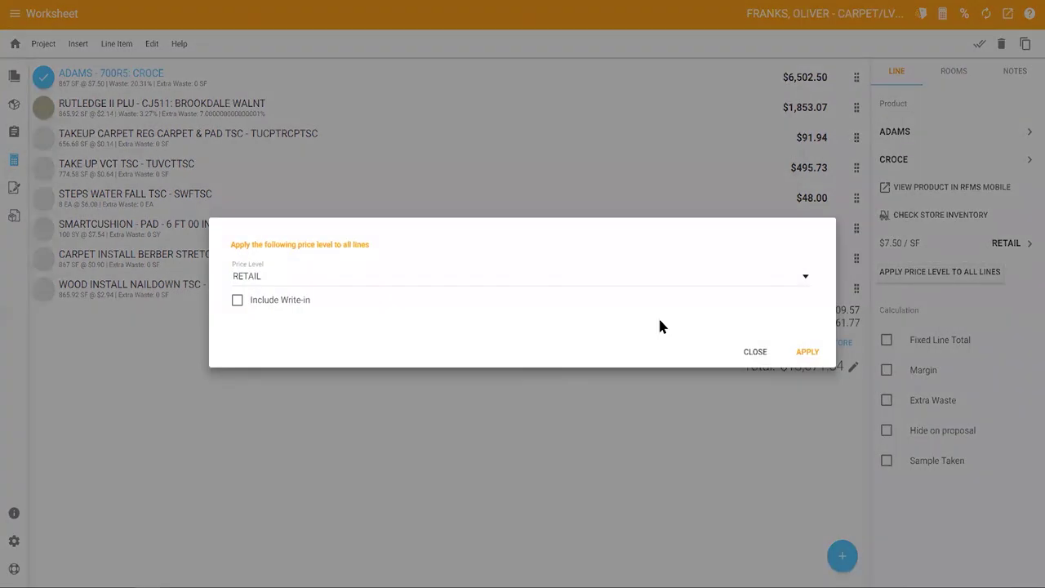
{"action": "left_click", "coordinate": [280, 282]}
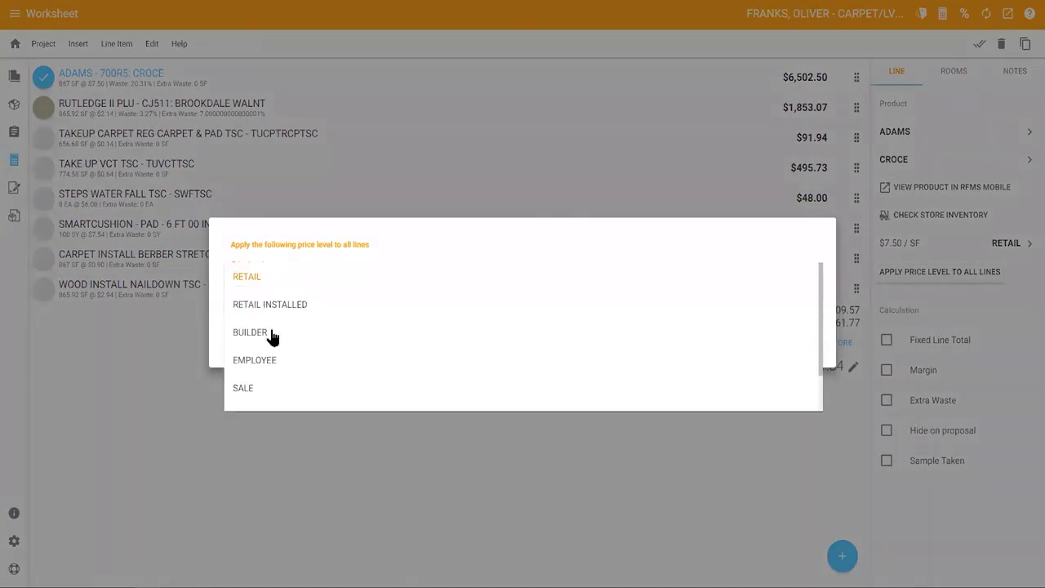
{"action": "left_click", "coordinate": [253, 333]}
{"action": "left_click", "coordinate": [802, 355]}
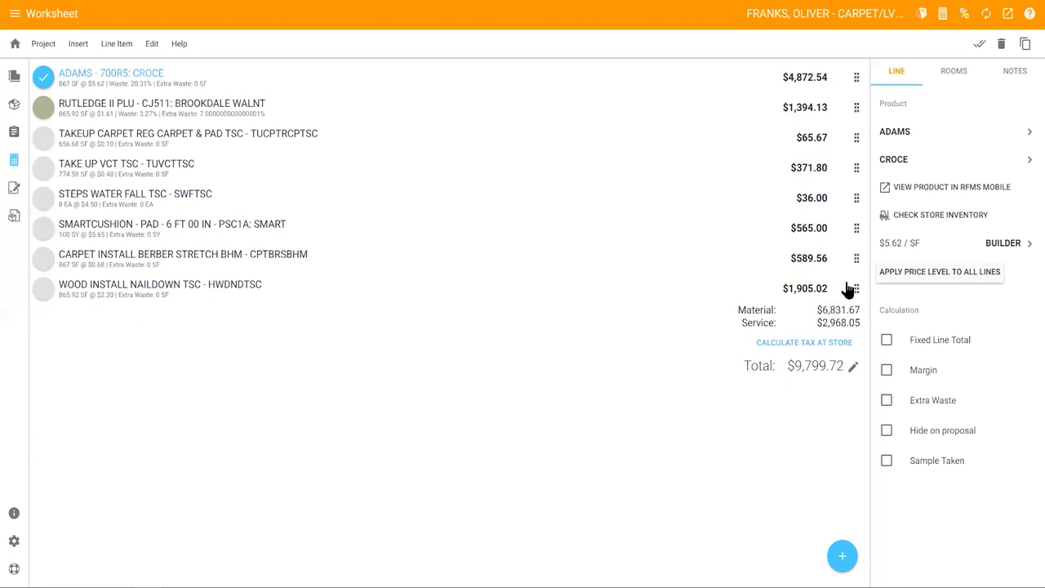
- Move SMARTCUSHION to second, CARPET INSTALL BERBER STRETCH to third, and carpet take-up to the bottom
{"action": "left_click", "coordinate": [857, 233]}
{"action": "left_click_drag", "start_coordinate": [857, 233], "coordinate": [855, 107]}
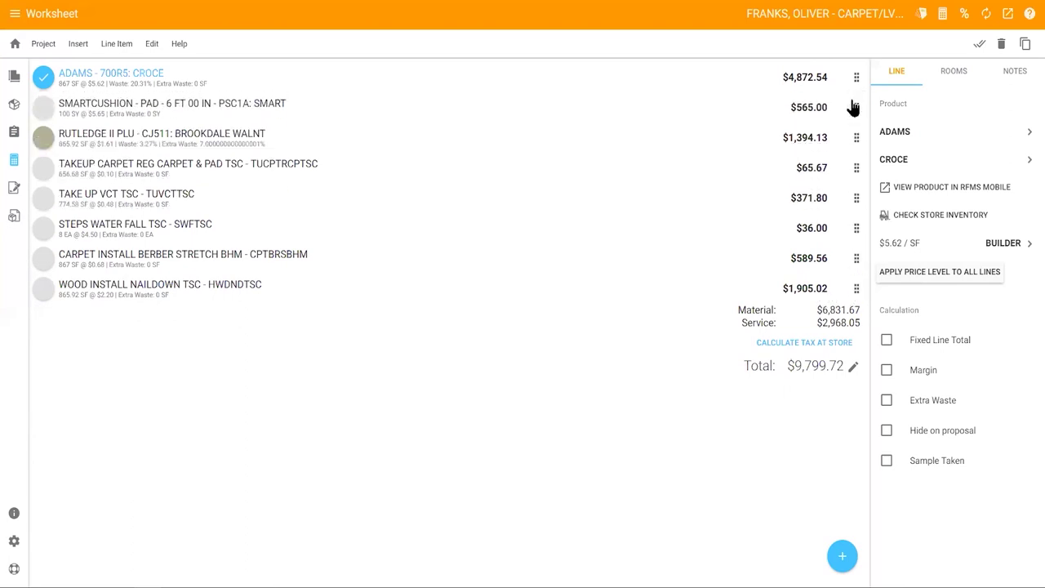
{"action": "left_click_drag", "start_coordinate": [854, 261], "coordinate": [849, 137]}
{"action": "left_click_drag", "start_coordinate": [859, 200], "coordinate": [857, 299]}
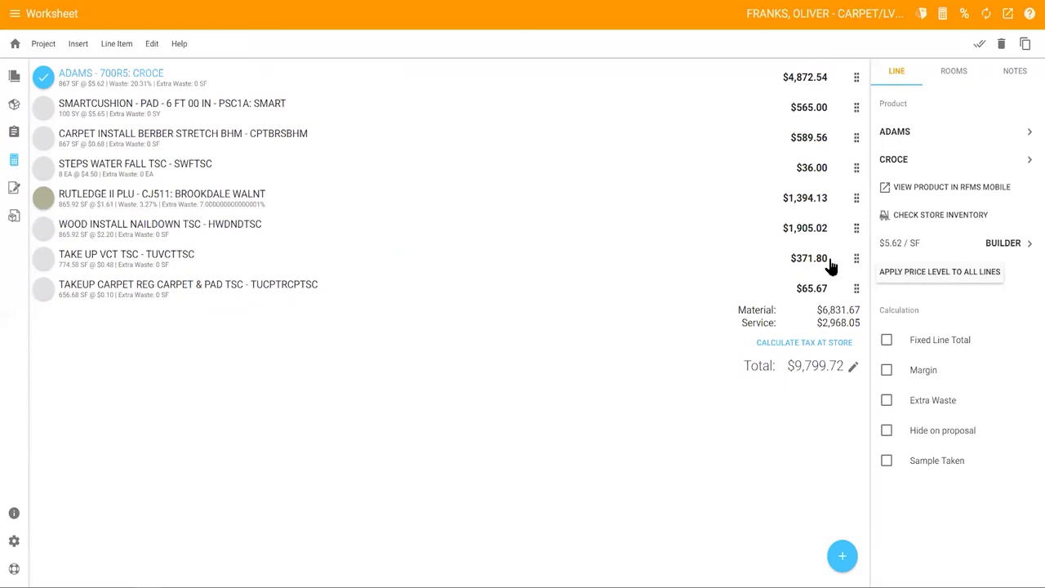
- Set the grand total to a fixed amount of $10,000.00
{"action": "left_click", "coordinate": [854, 368]}
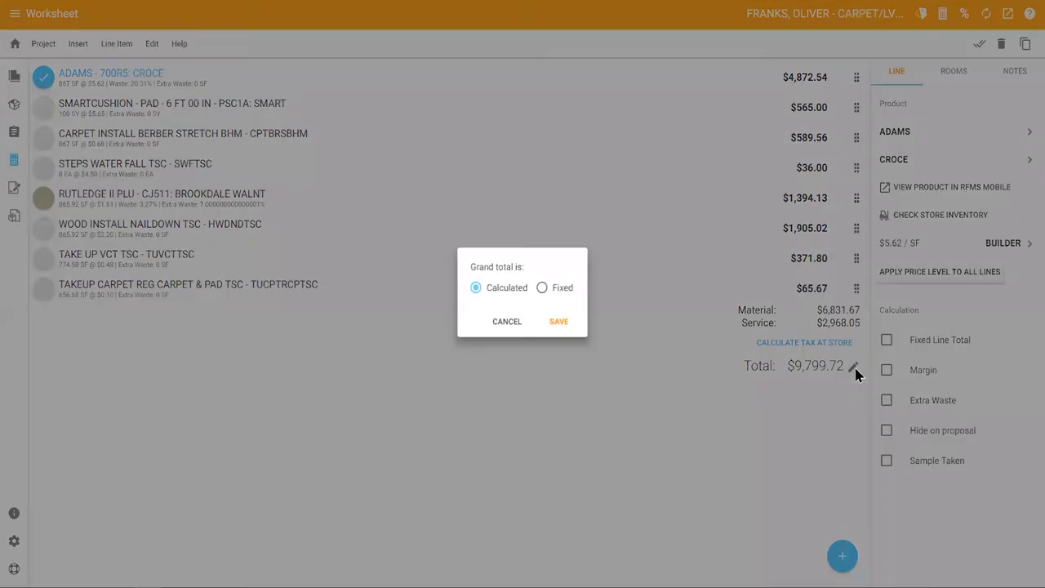
{"action": "left_click", "coordinate": [543, 290]}
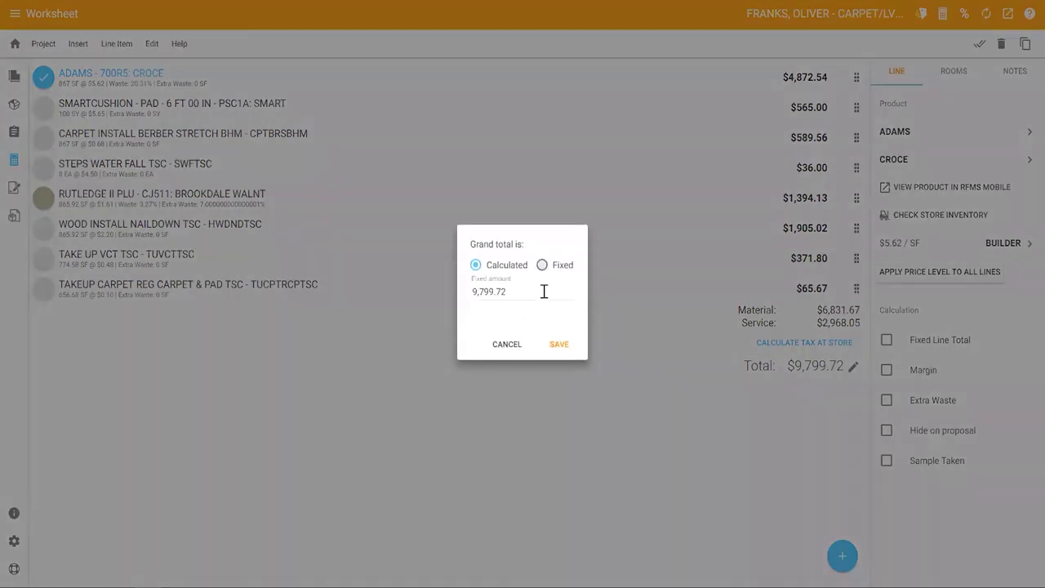
{"action": "left_click_drag", "start_coordinate": [513, 291], "coordinate": [441, 295]}
{"action": "type", "text": "10000.00"}
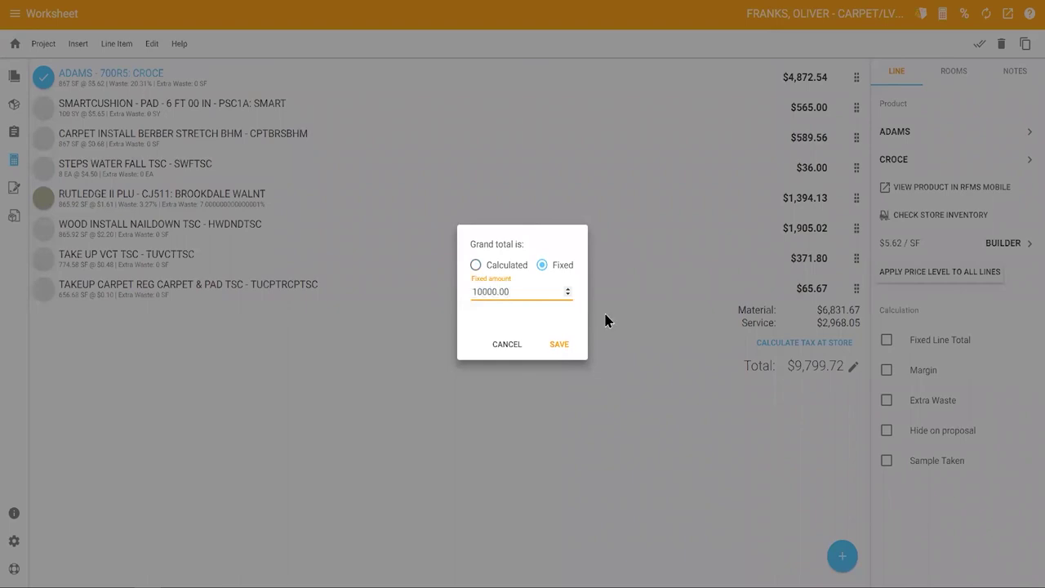
{"action": "left_click", "coordinate": [558, 346]}
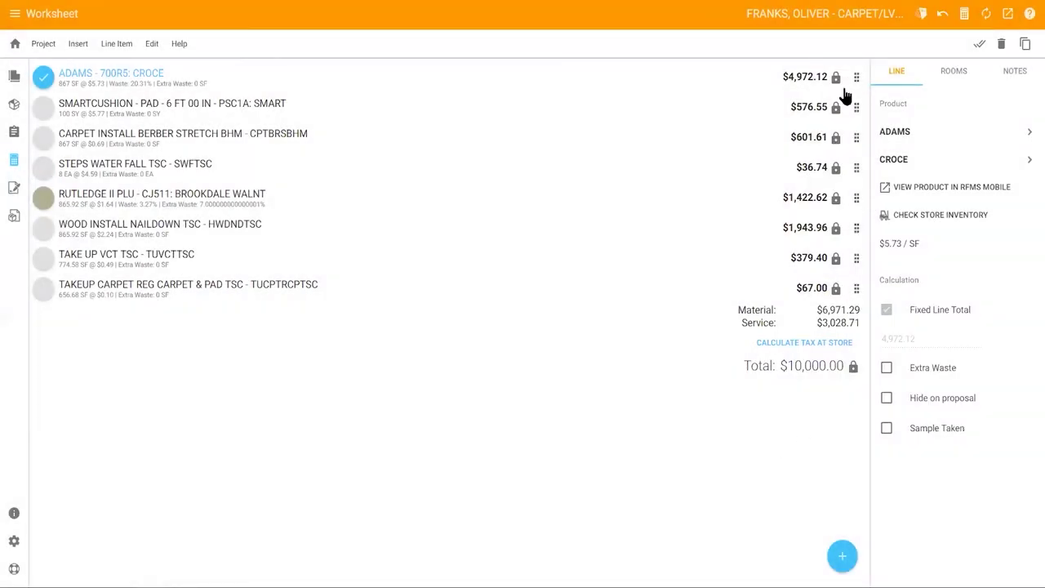
- Switch the grand total back to Calculated, restoring $9,799.72
{"action": "left_click", "coordinate": [853, 368]}
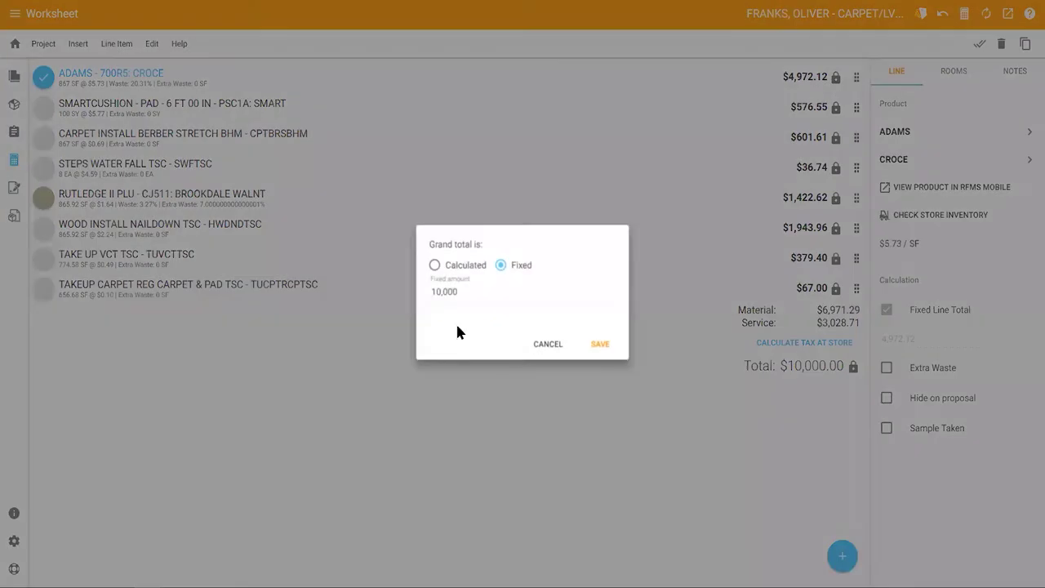
{"action": "left_click", "coordinate": [472, 267]}
{"action": "left_click", "coordinate": [558, 326]}
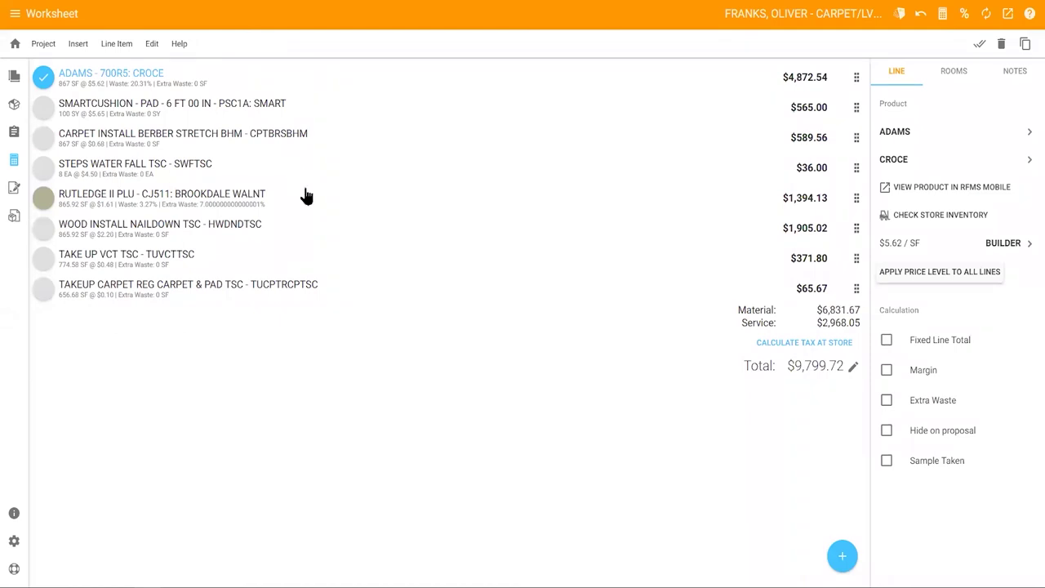
- Open the installation document with style numbers shown and 8" dimension and cut-plan text
{"action": "left_click", "coordinate": [15, 219]}
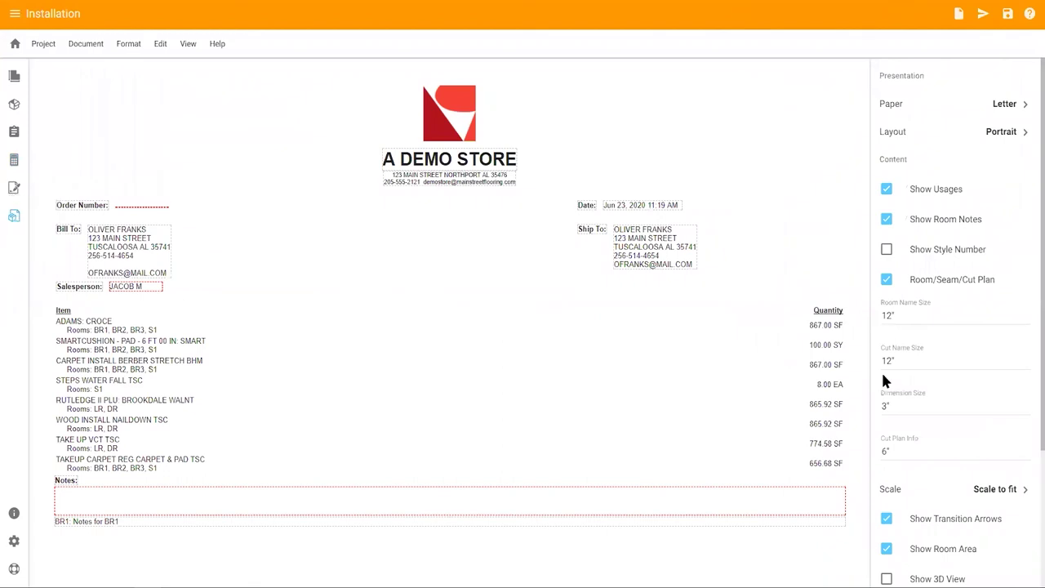
{"action": "left_click", "coordinate": [887, 249]}
{"action": "left_click", "coordinate": [904, 402]}
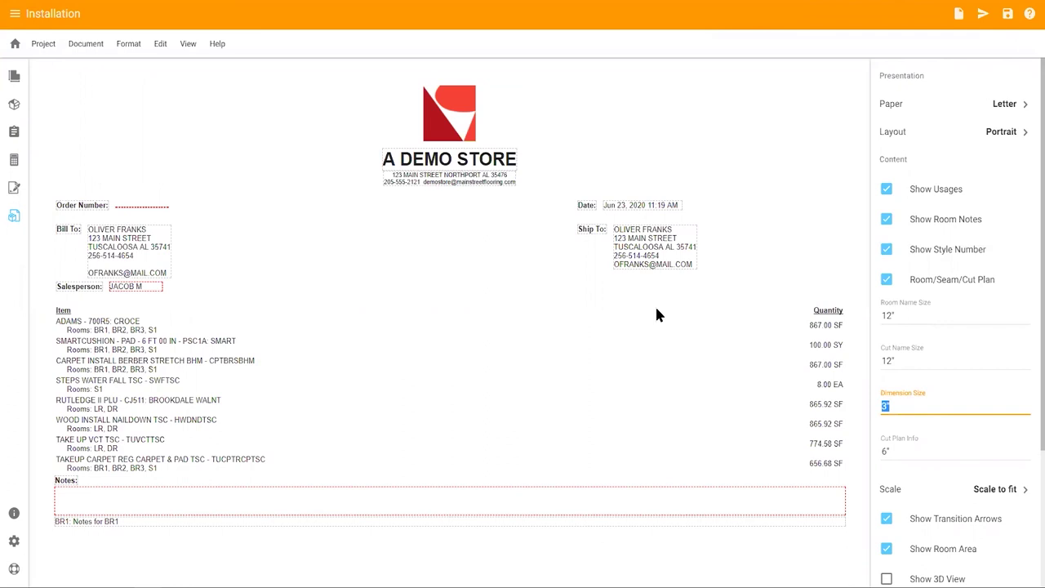
{"action": "type", "text": "8"}
{"action": "key", "text": "Tab"}
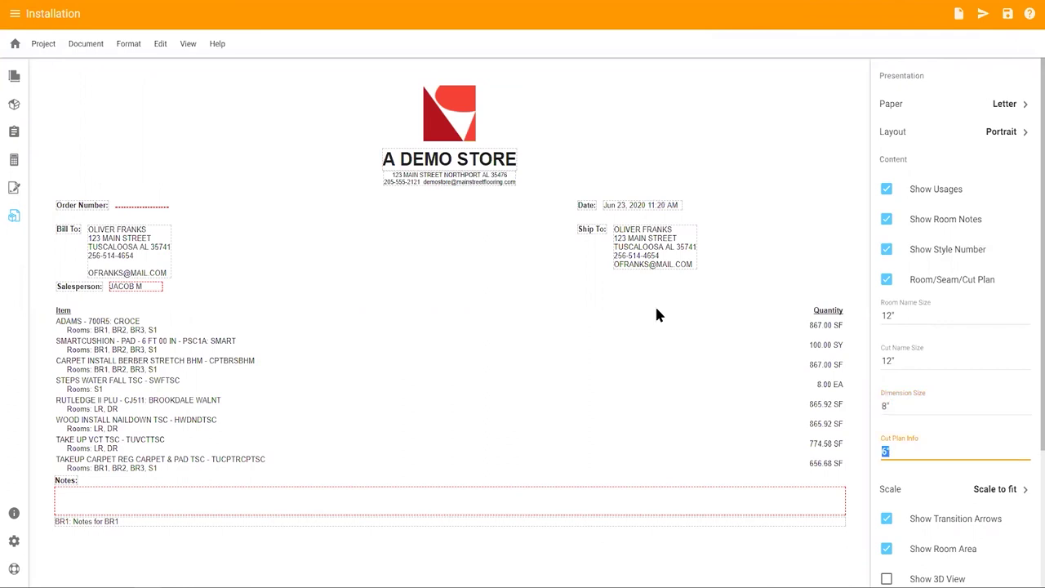
{"action": "key", "text": "Tab"}
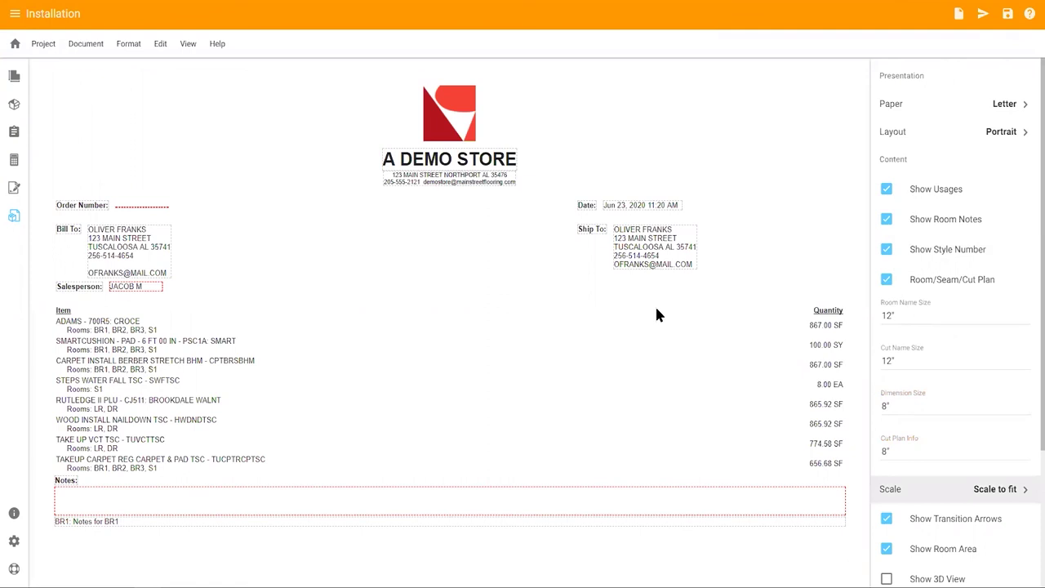
- Include the checklist in the installation document and lay out photos 2 on a page
{"action": "scroll", "coordinate": [947, 367], "scroll_direction": "down", "scroll_amount": 3}
{"action": "left_click", "coordinate": [887, 456]}
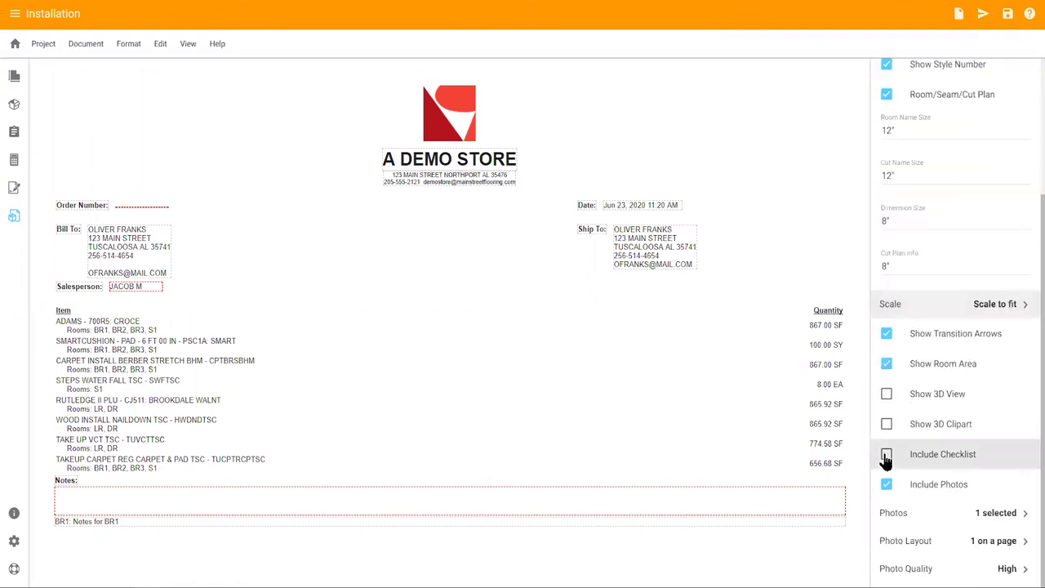
{"action": "left_click", "coordinate": [918, 552]}
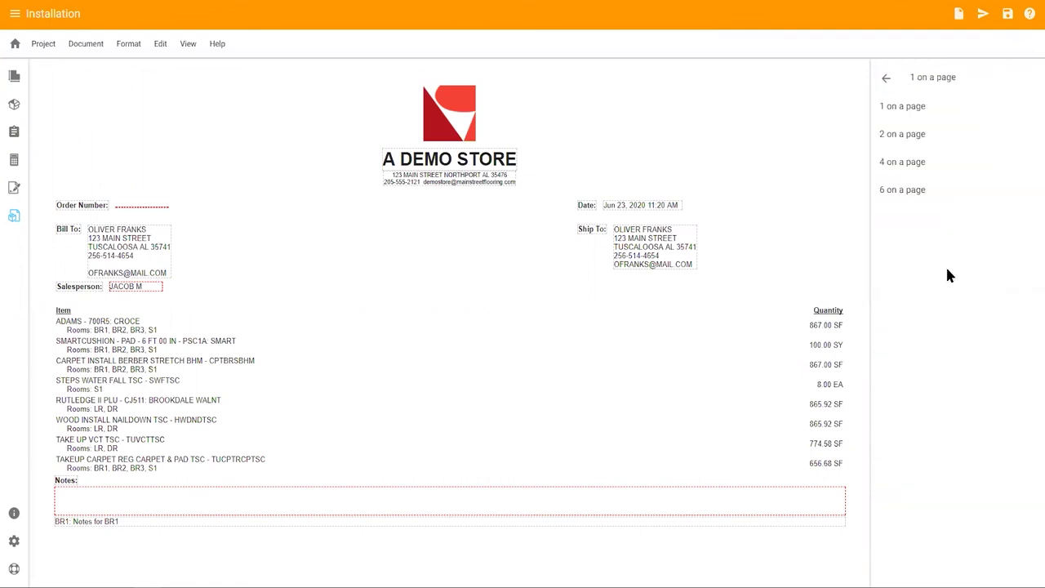
{"action": "left_click", "coordinate": [905, 136]}
{"action": "scroll", "coordinate": [964, 519], "scroll_direction": "down", "scroll_amount": 3}
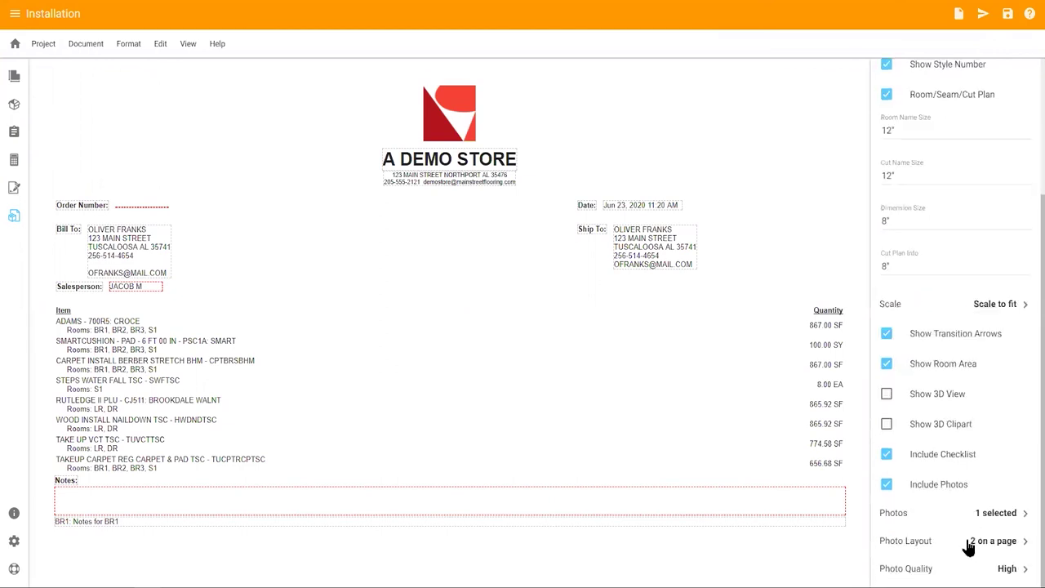
{"action": "scroll", "coordinate": [944, 188], "scroll_direction": "up", "scroll_amount": 3}
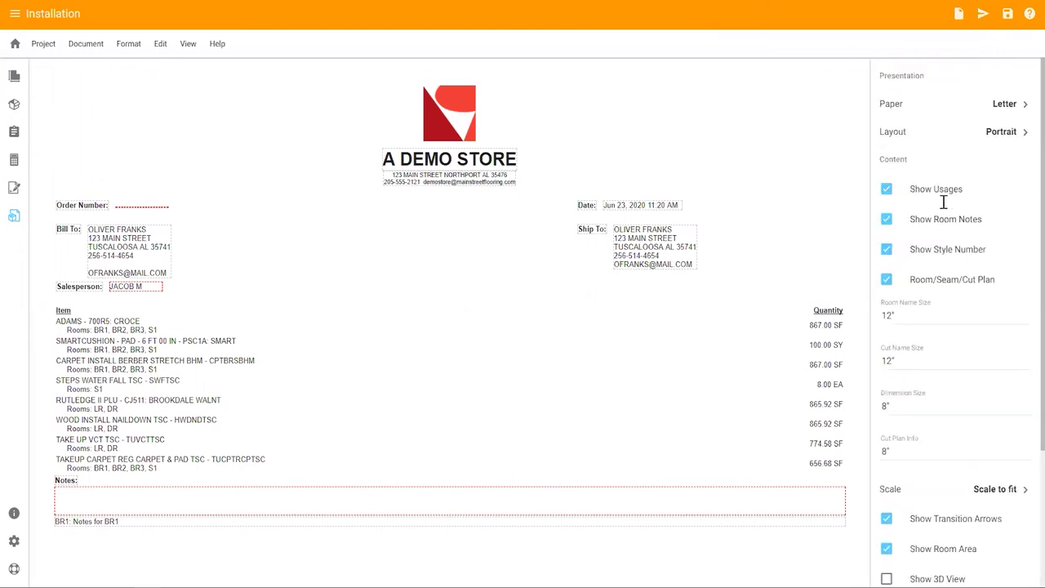
{"action": "left_click", "coordinate": [959, 15]}
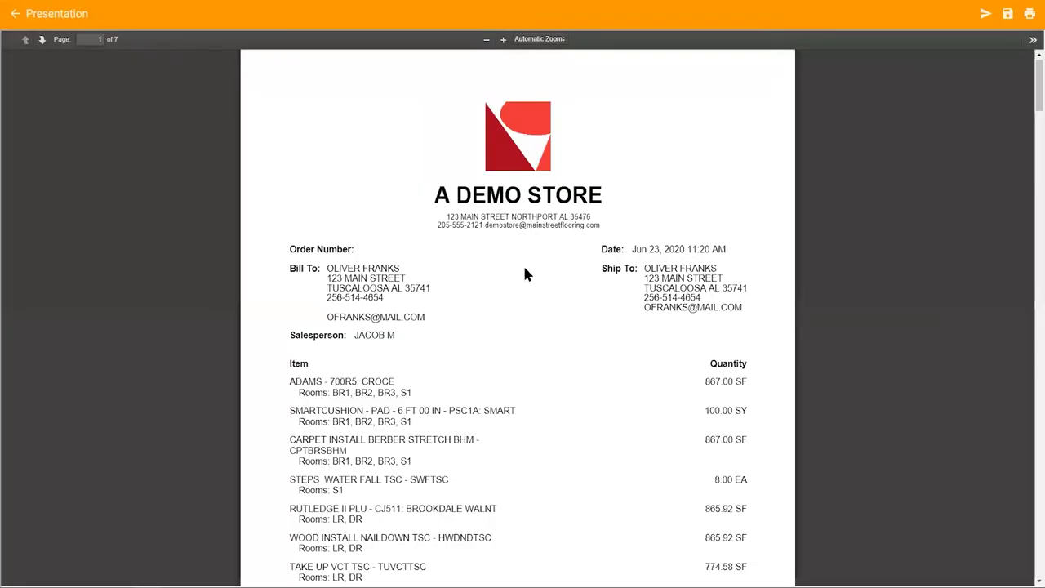
{"action": "scroll", "coordinate": [407, 258], "scroll_direction": "down", "scroll_amount": 10}
{"action": "scroll", "coordinate": [383, 245], "scroll_direction": "up", "scroll_amount": 1}
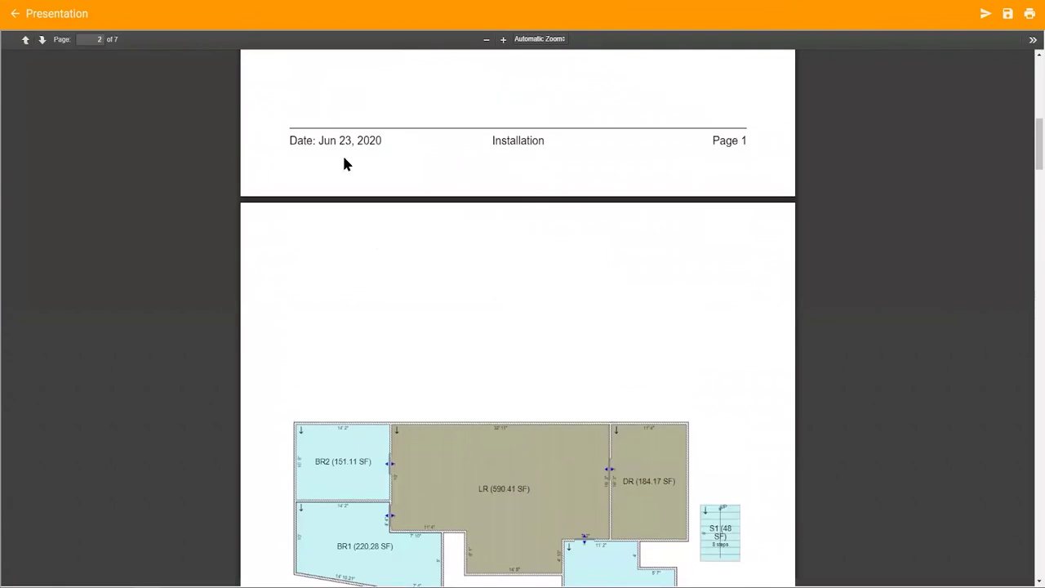
{"action": "scroll", "coordinate": [348, 196], "scroll_direction": "up", "scroll_amount": 5}
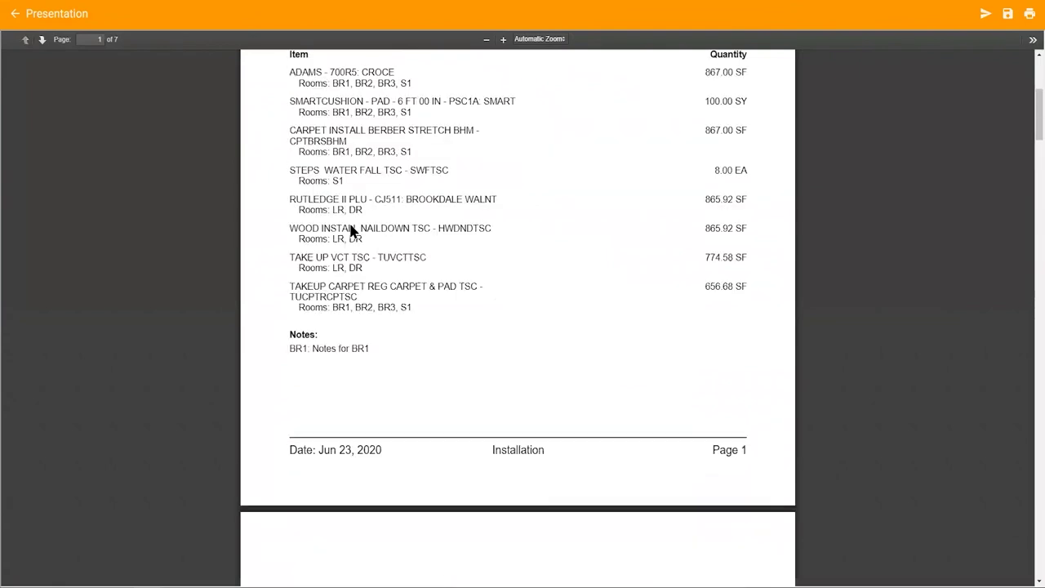
{"action": "left_click", "coordinate": [334, 348]}
{"action": "scroll", "coordinate": [460, 326], "scroll_direction": "down", "scroll_amount": 5}
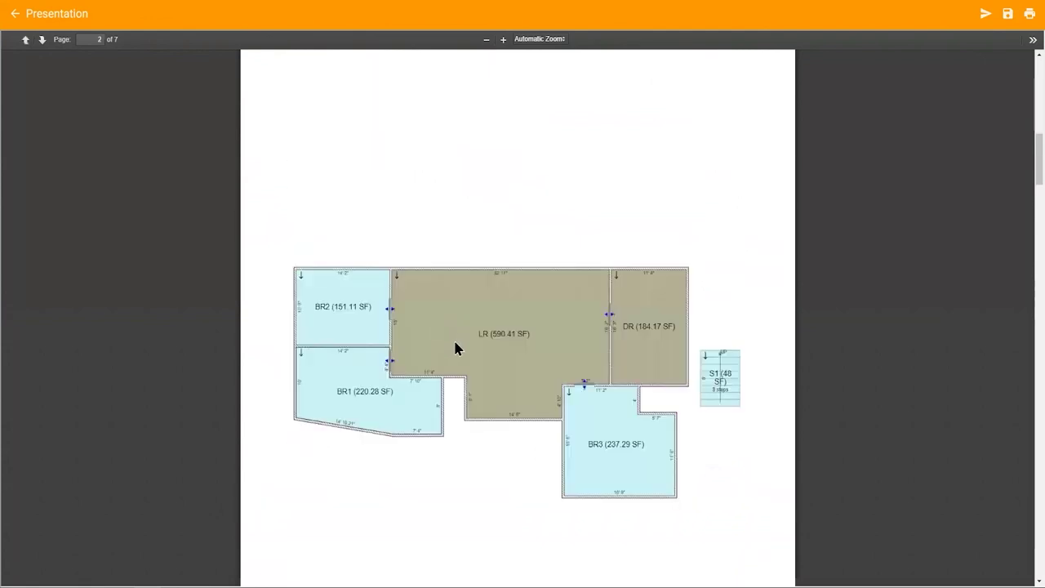
{"action": "scroll", "coordinate": [456, 349], "scroll_direction": "down", "scroll_amount": 8}
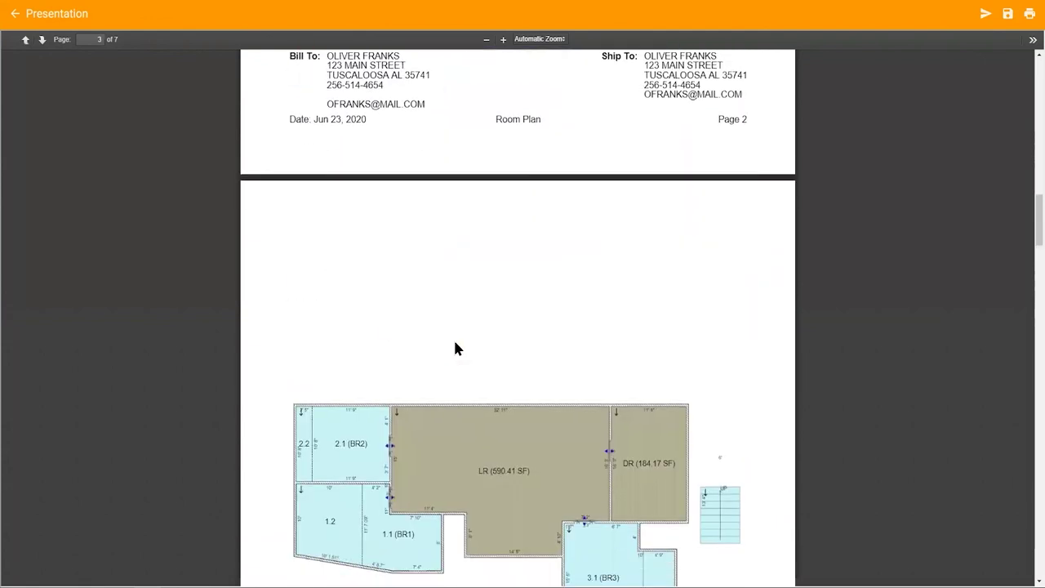
{"action": "scroll", "coordinate": [456, 349], "scroll_direction": "down", "scroll_amount": 10}
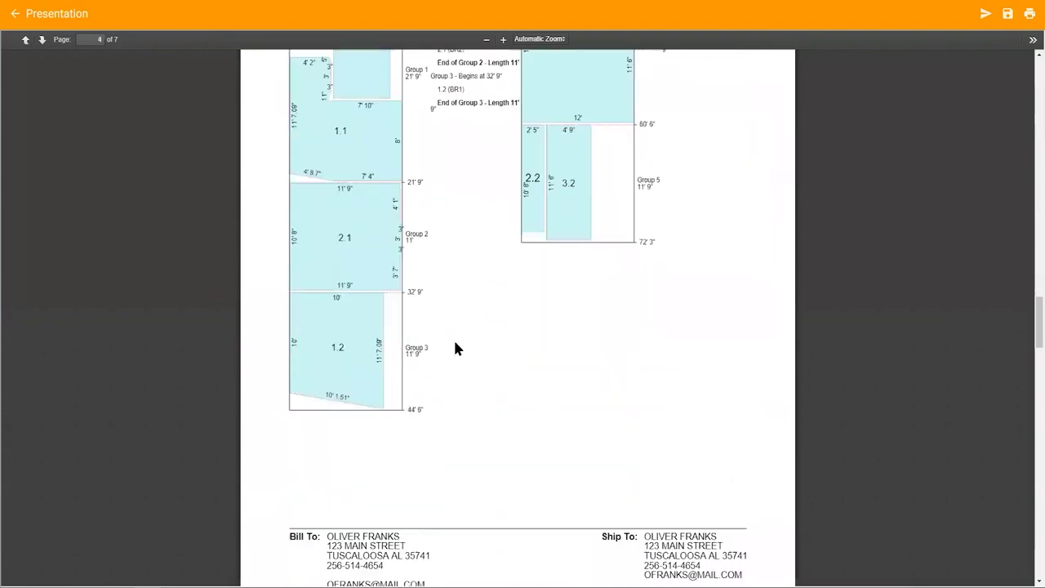
{"action": "scroll", "coordinate": [456, 349], "scroll_direction": "down", "scroll_amount": 12}
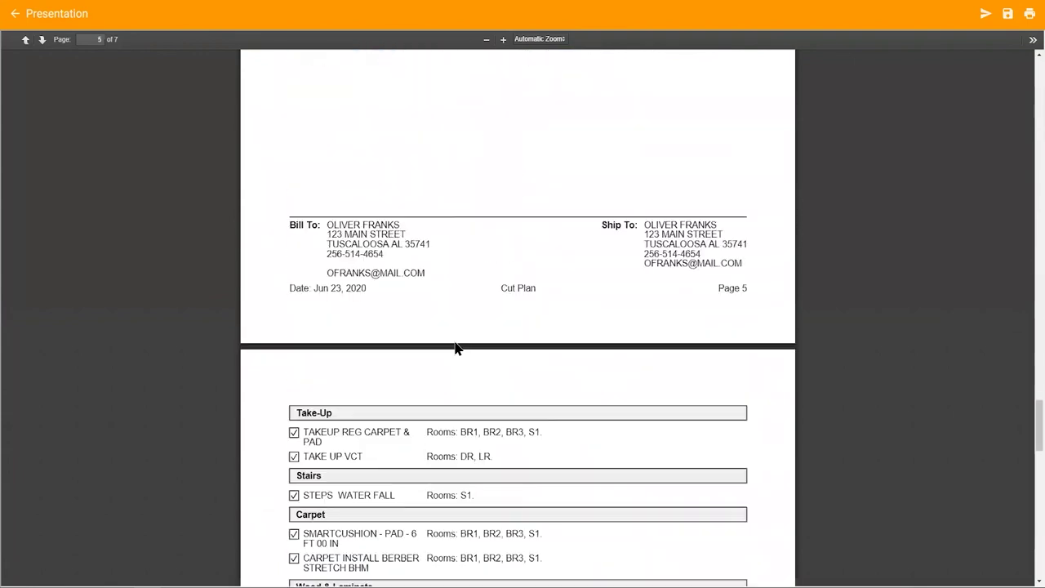
{"action": "scroll", "coordinate": [456, 348], "scroll_direction": "down", "scroll_amount": 4}
{"action": "scroll", "coordinate": [487, 368], "scroll_direction": "down", "scroll_amount": 9}
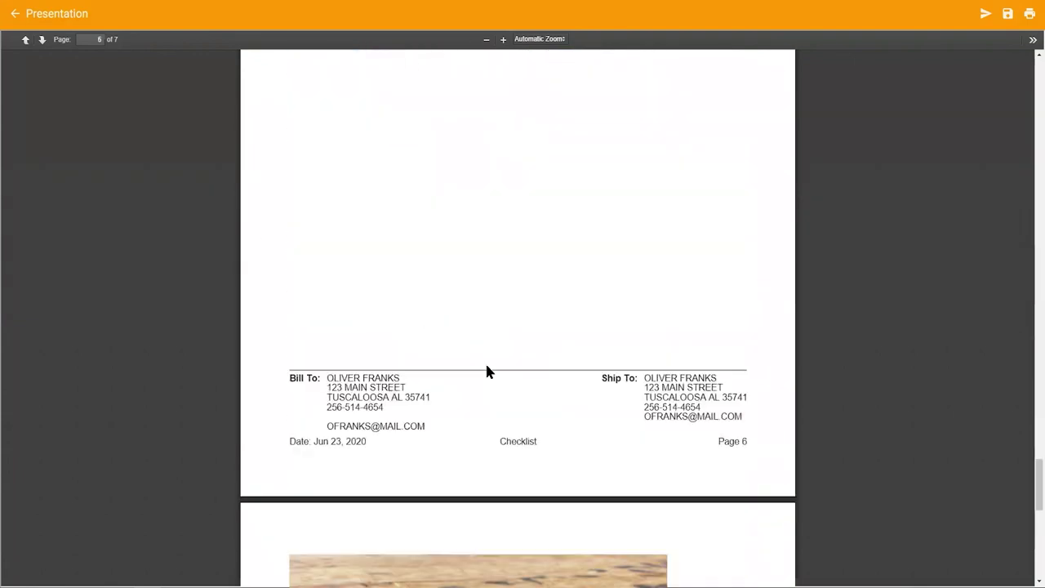
{"action": "scroll", "coordinate": [485, 371], "scroll_direction": "down", "scroll_amount": 4}
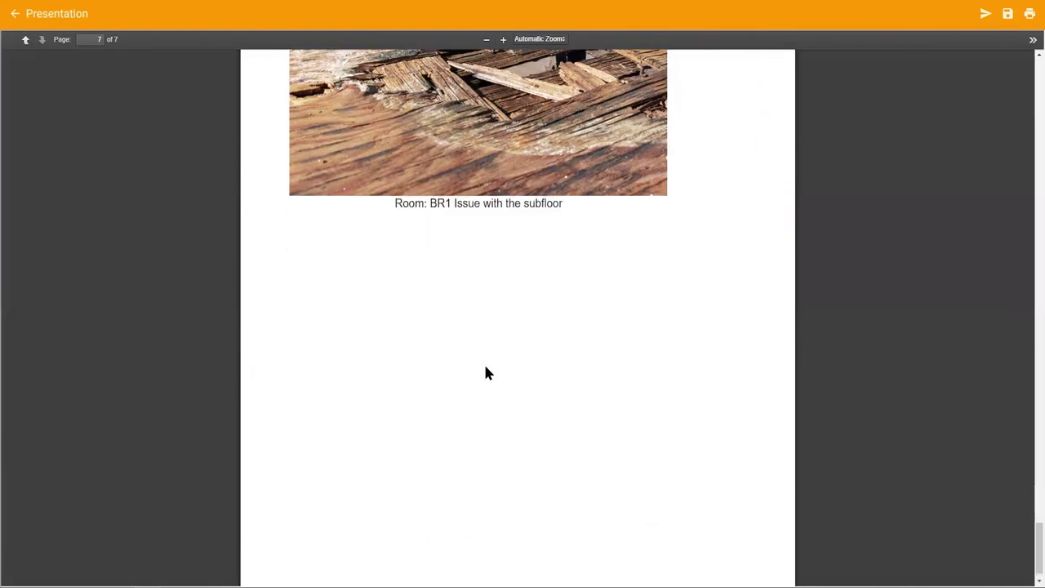
{"action": "scroll", "coordinate": [484, 359], "scroll_direction": "up", "scroll_amount": 20}
{"action": "key", "text": "Escape"}
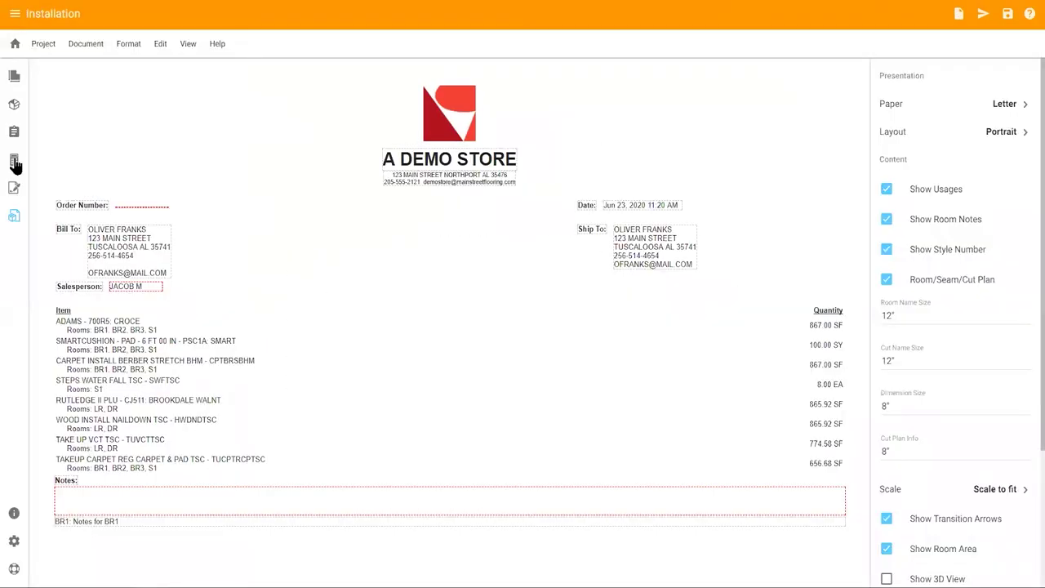
- Export the worksheet as a new RFMS quote and retrieve its quote number with CHECK NOW
{"action": "left_click", "coordinate": [14, 162]}
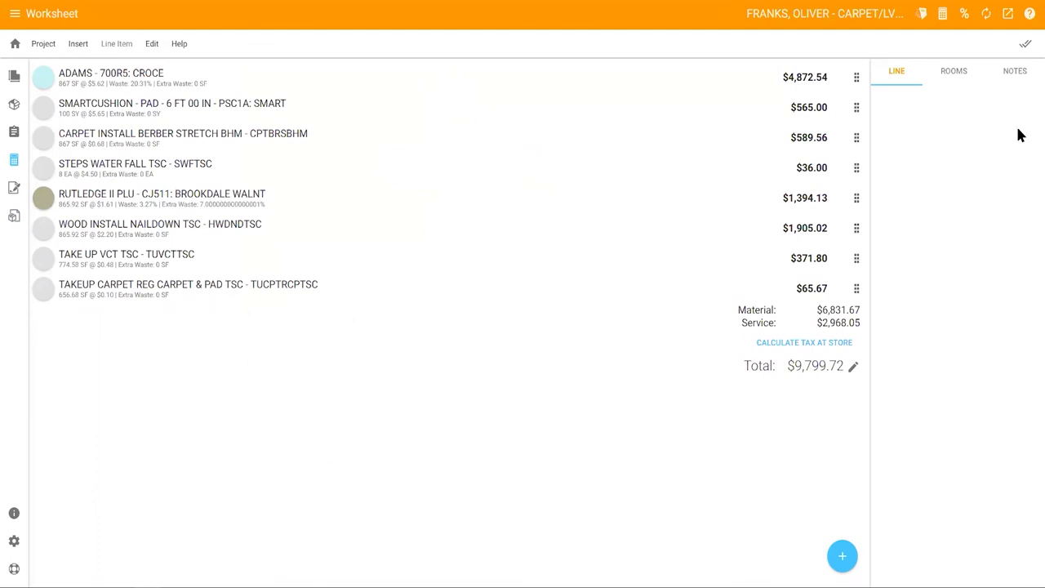
{"action": "left_click", "coordinate": [1009, 22]}
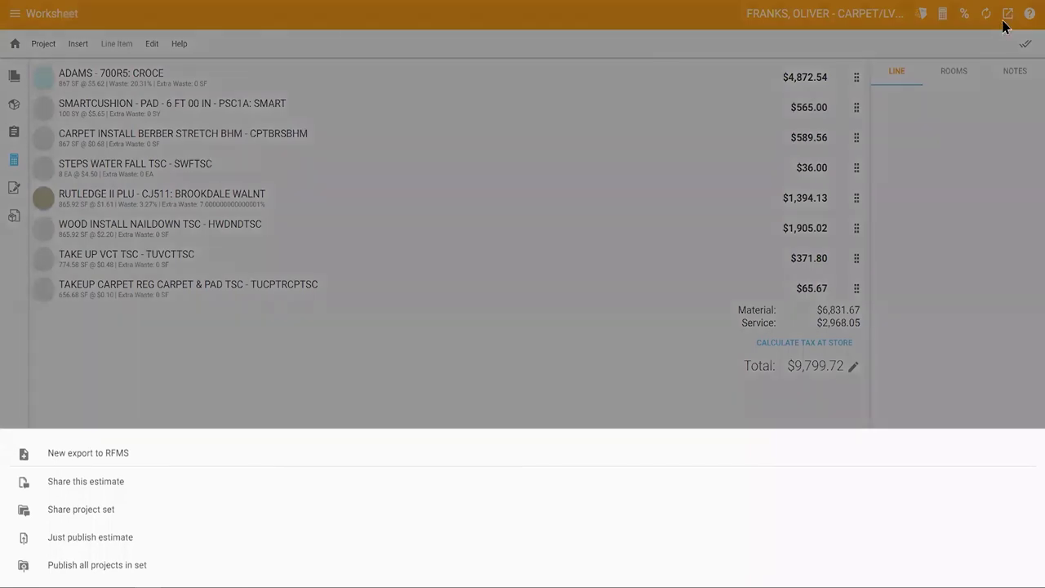
{"action": "left_click", "coordinate": [108, 459]}
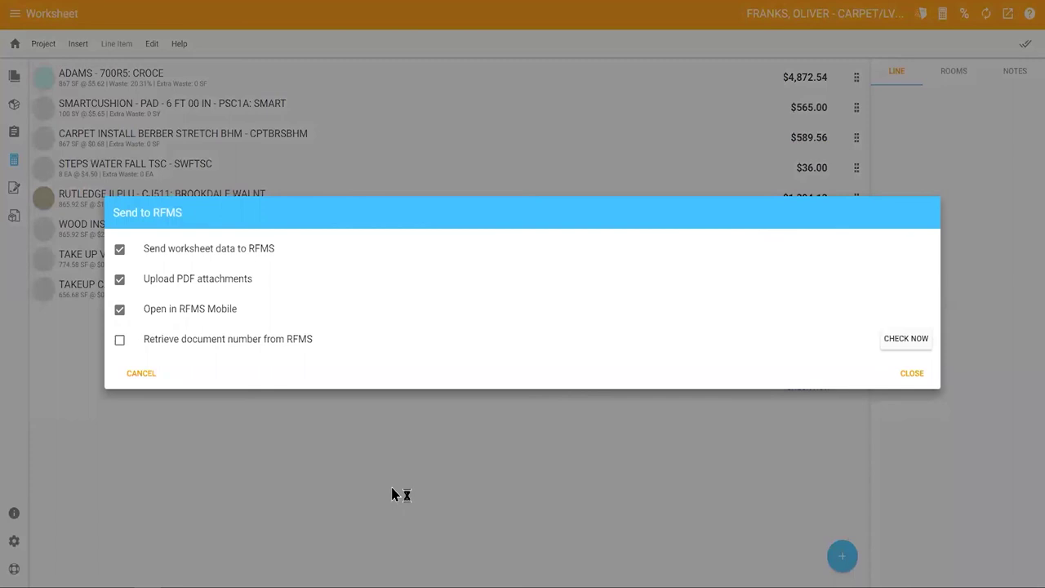
{"action": "left_click", "coordinate": [907, 339]}
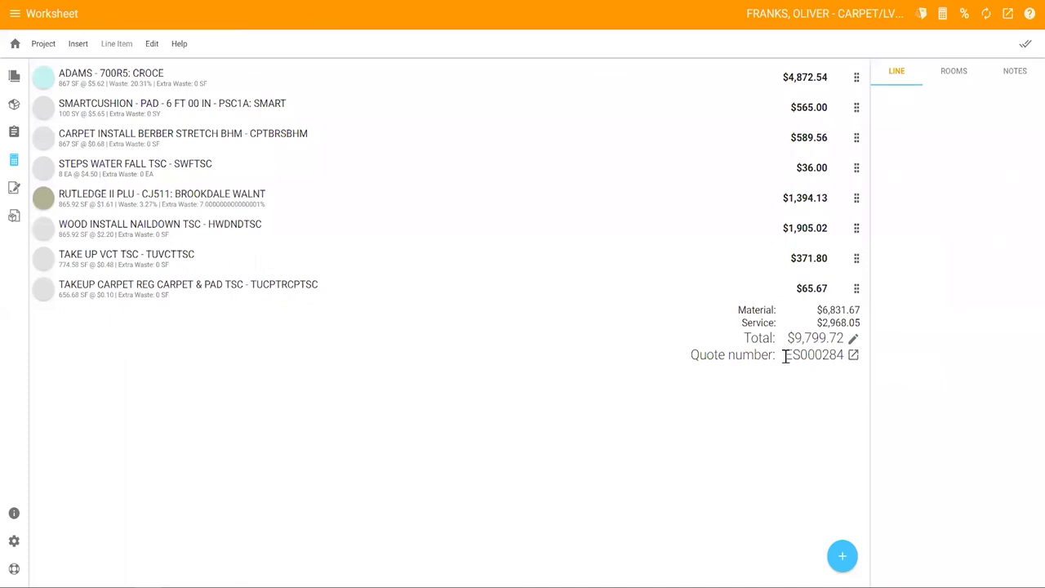
- Return to the Projects grid, with the updated $9,799.72 estimate listed first
{"action": "left_click", "coordinate": [14, 45]}
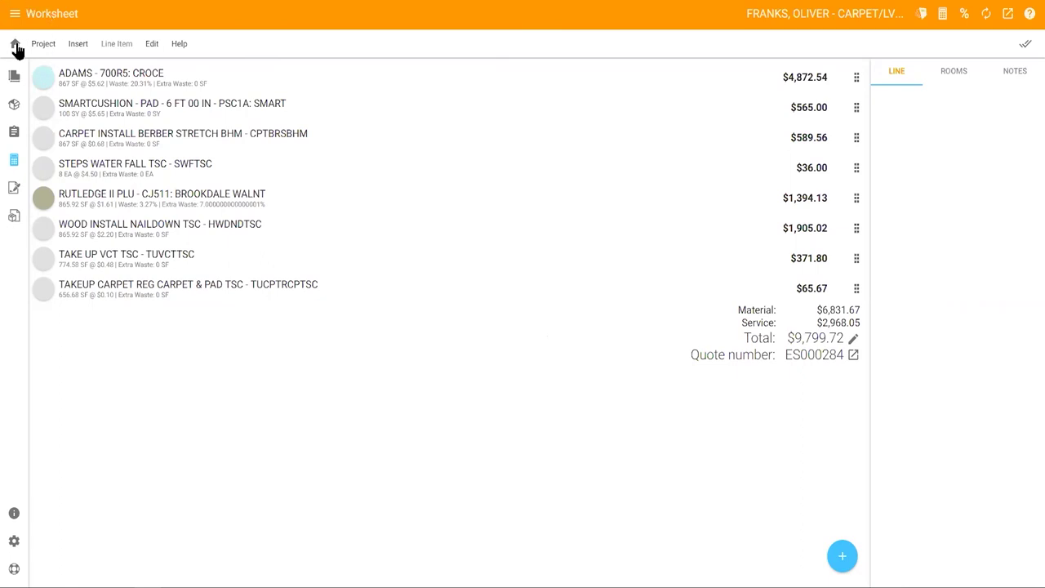